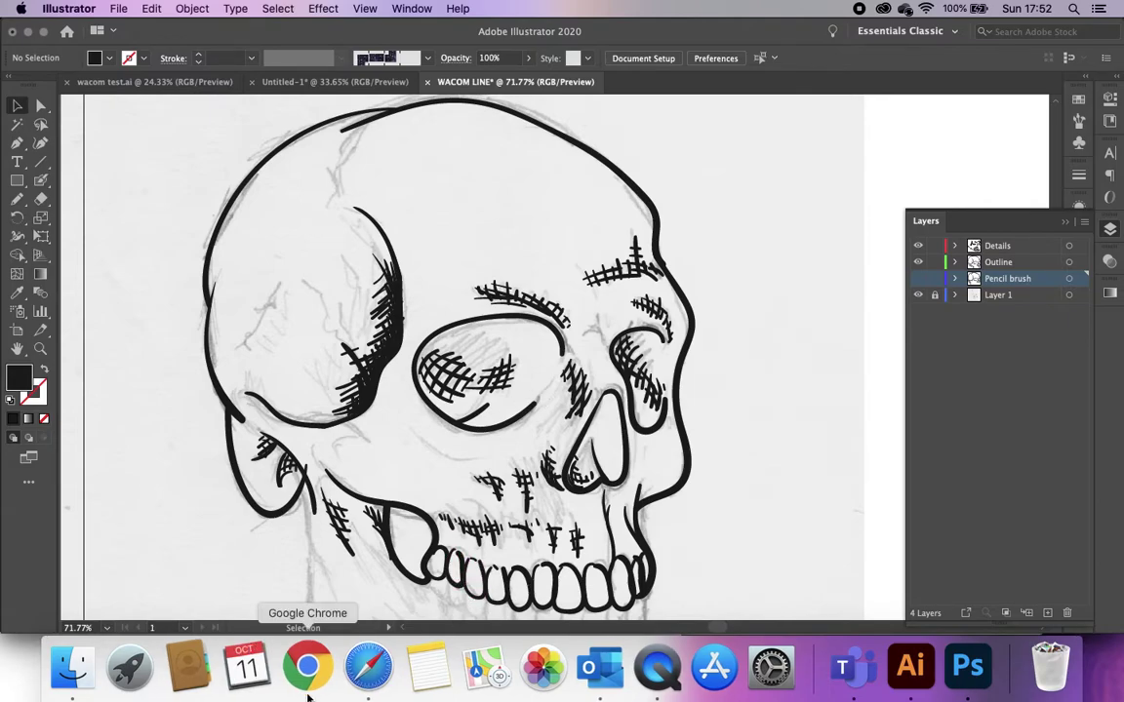
Switch to Safari, search for "canva colours" in a new tab and open Canva's Colors page
click(363, 668)
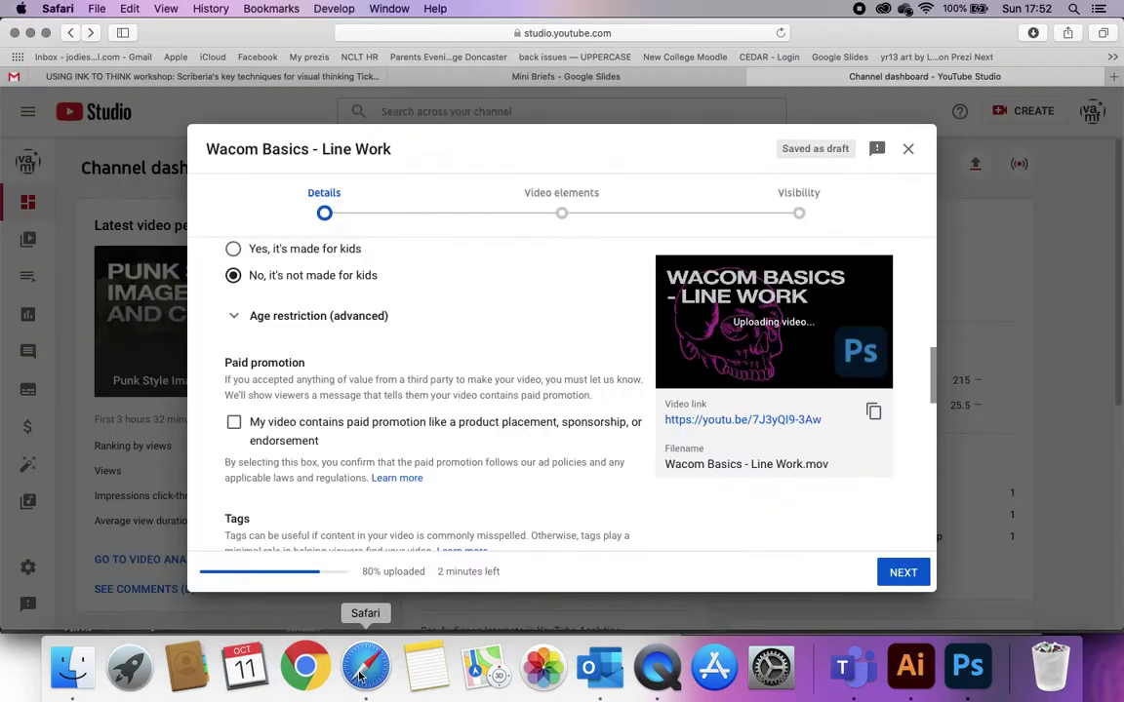
click(1116, 78)
text(c)
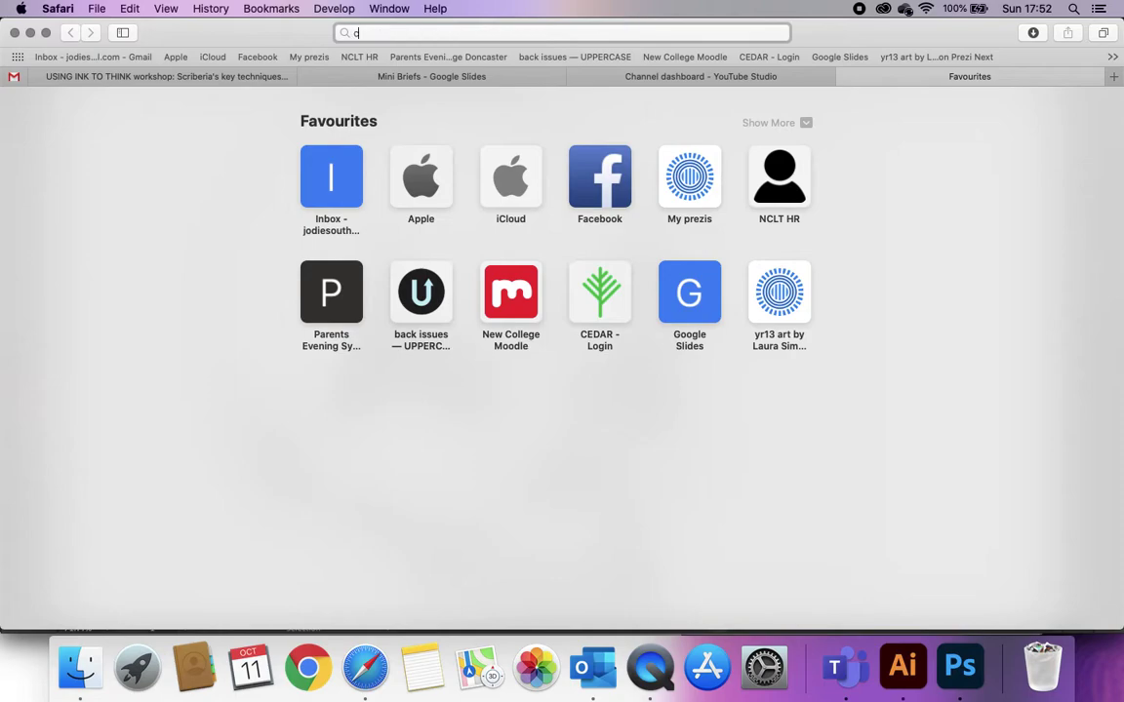
text(anva colours)
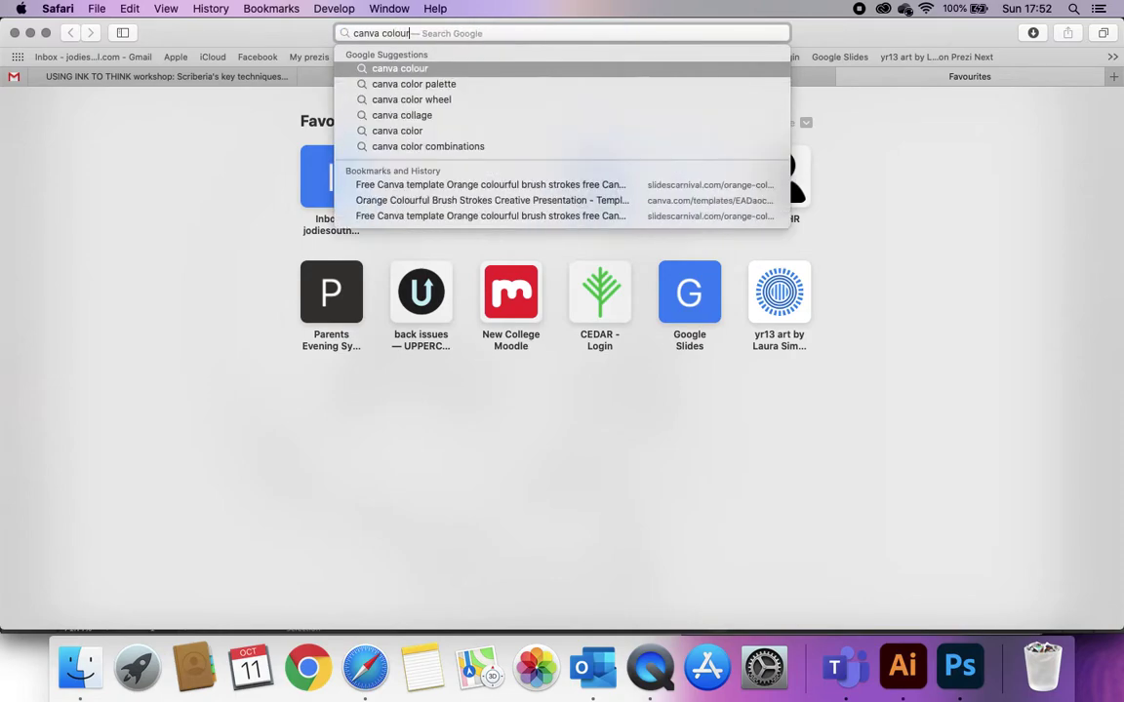
key(Return)
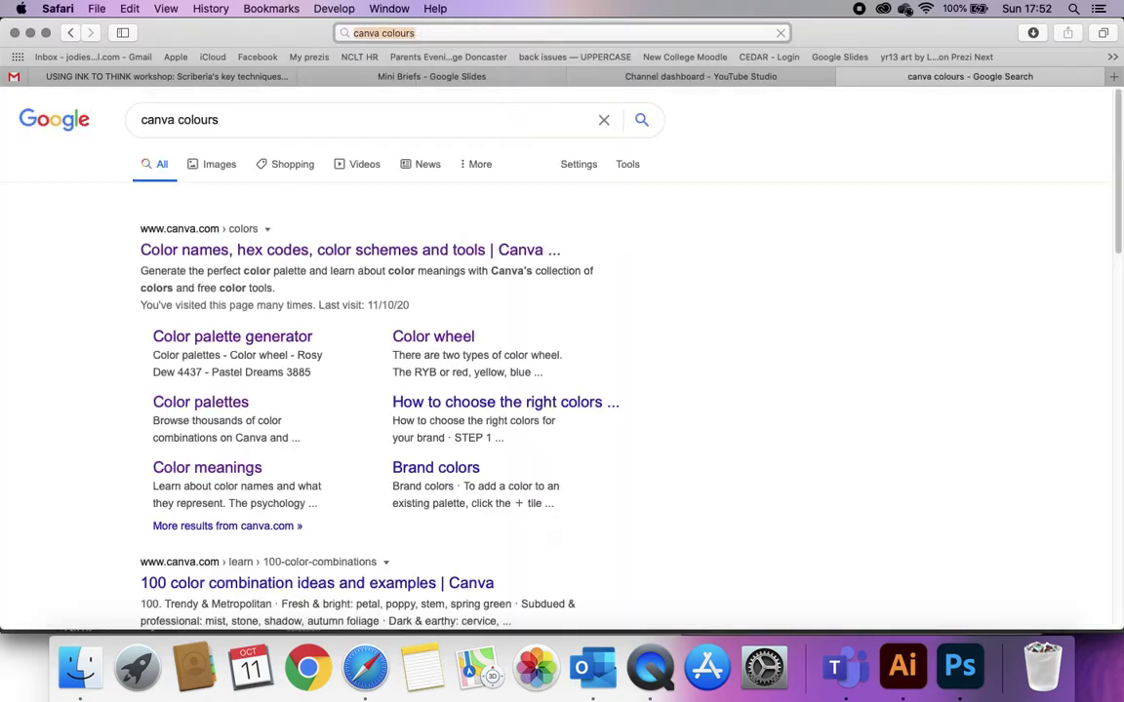
click(386, 250)
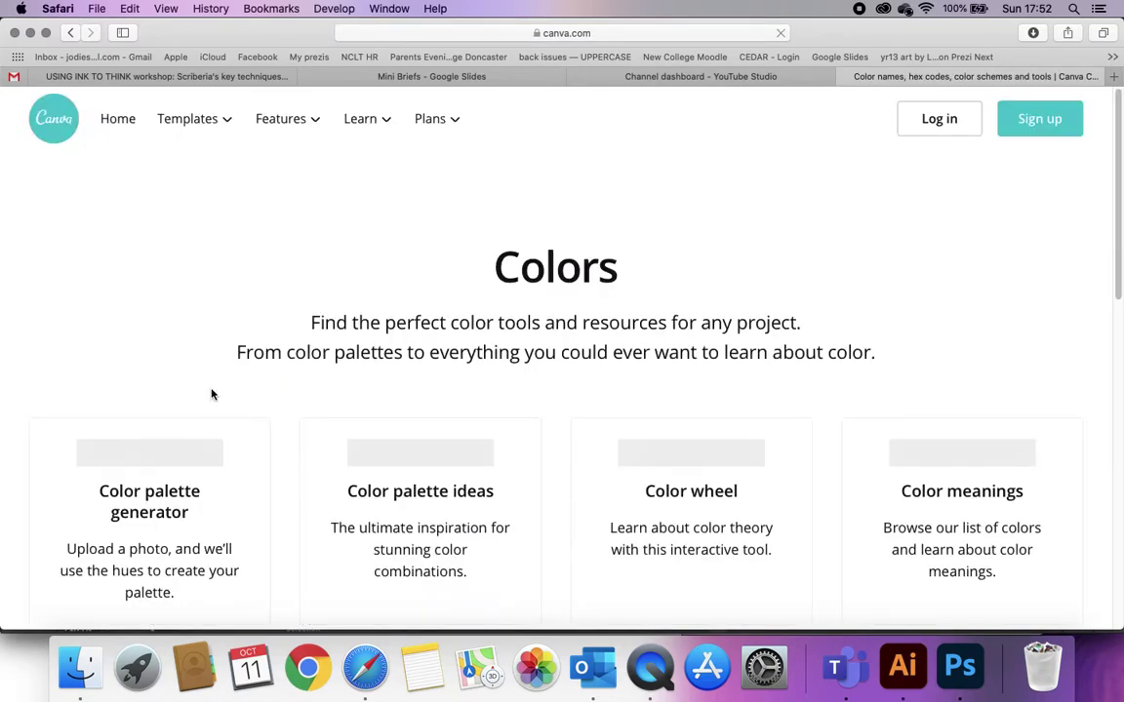
Open the Color palette ideas collection on Canva's Colors page
scroll(212, 393, down, 1)
scroll(342, 444, down, 3)
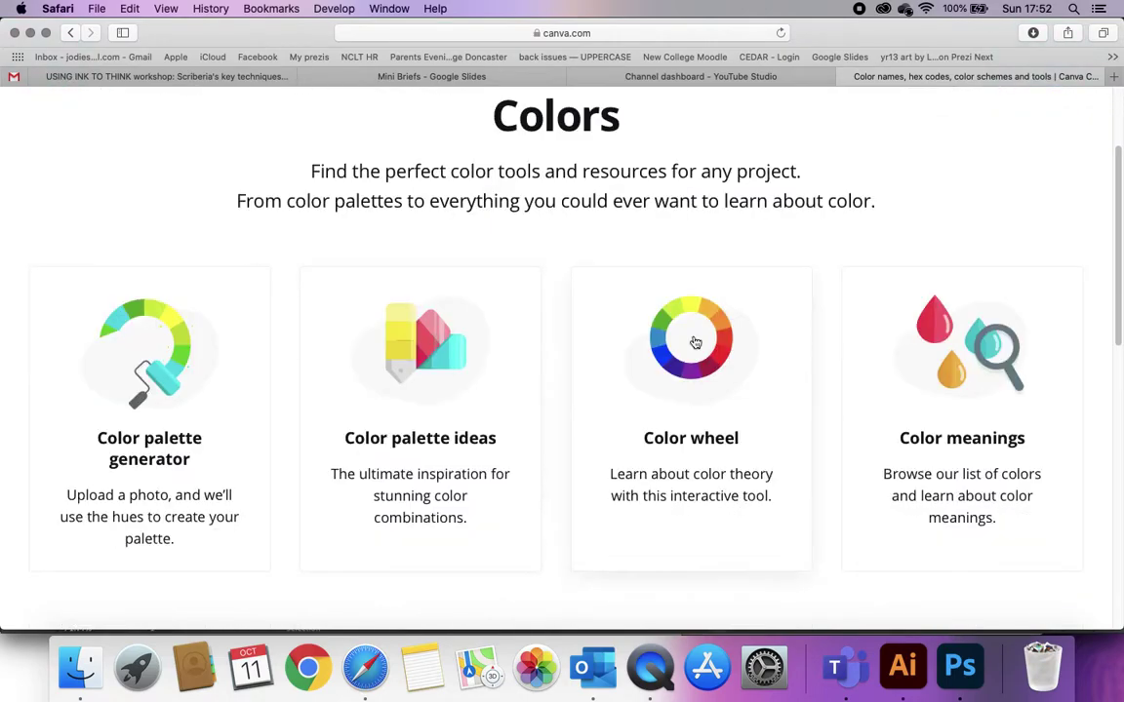
click(434, 362)
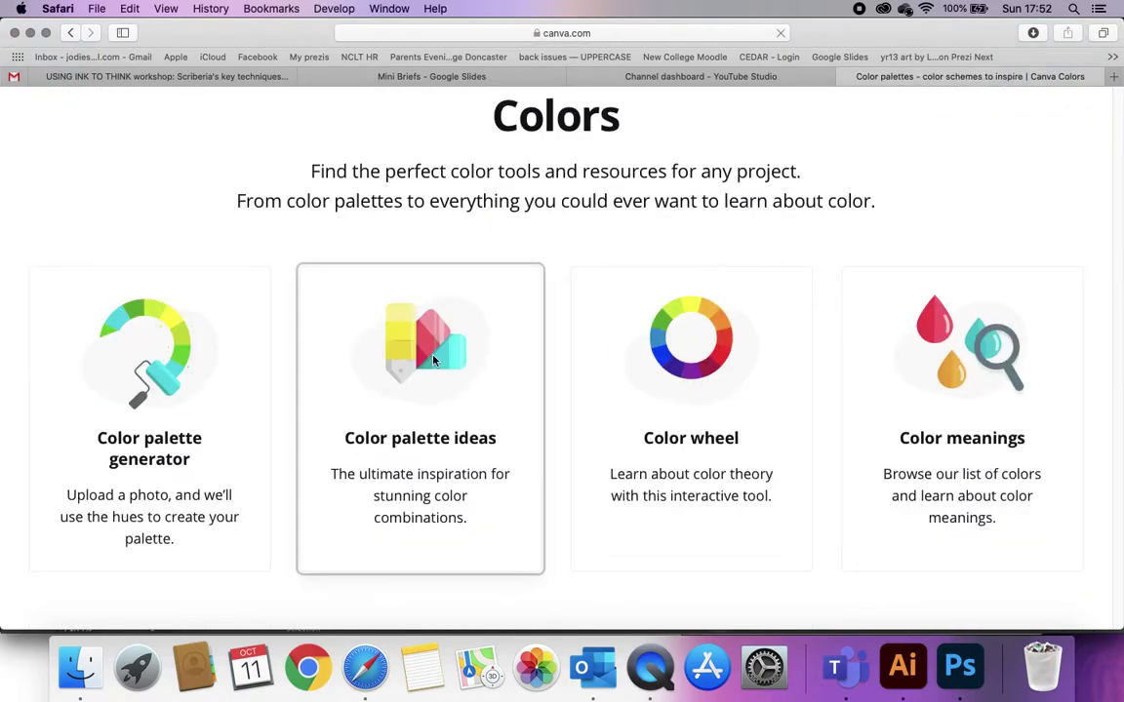
Look through the four-colour palettes in the collection for a suitable colour scheme
scroll(432, 363, down, 5)
scroll(434, 362, down, 15)
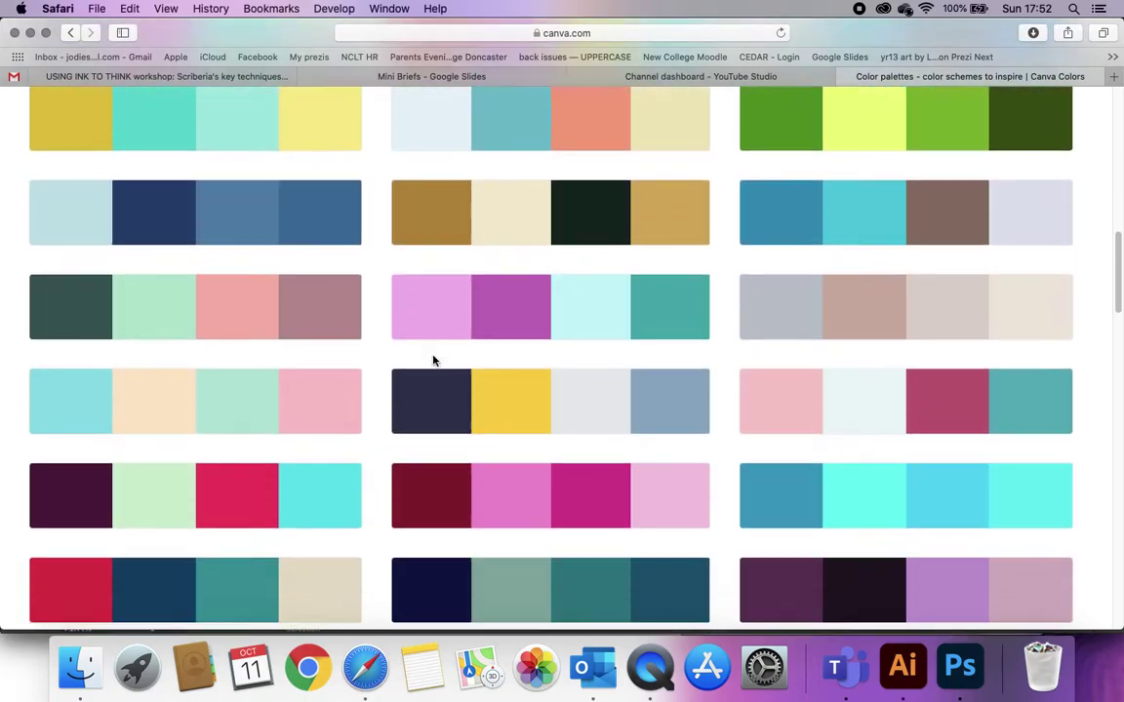
scroll(435, 361, down, 5)
scroll(434, 361, up, 11)
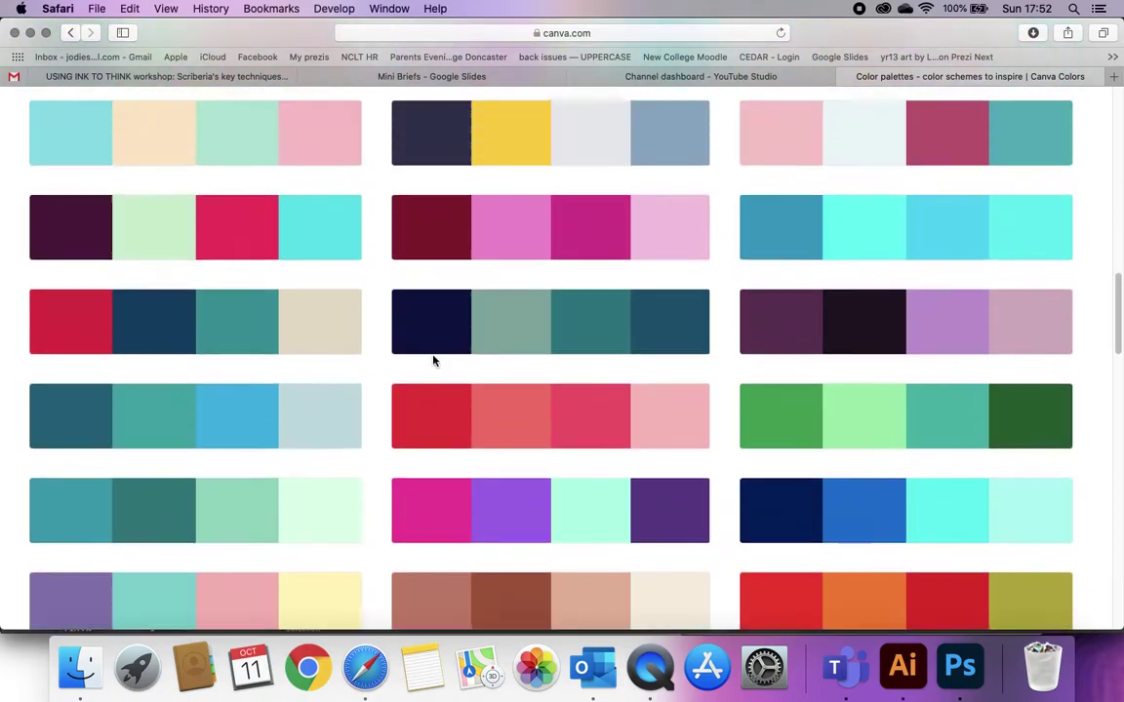
scroll(435, 361, down, 6)
scroll(434, 360, up, 12)
scroll(434, 362, up, 10)
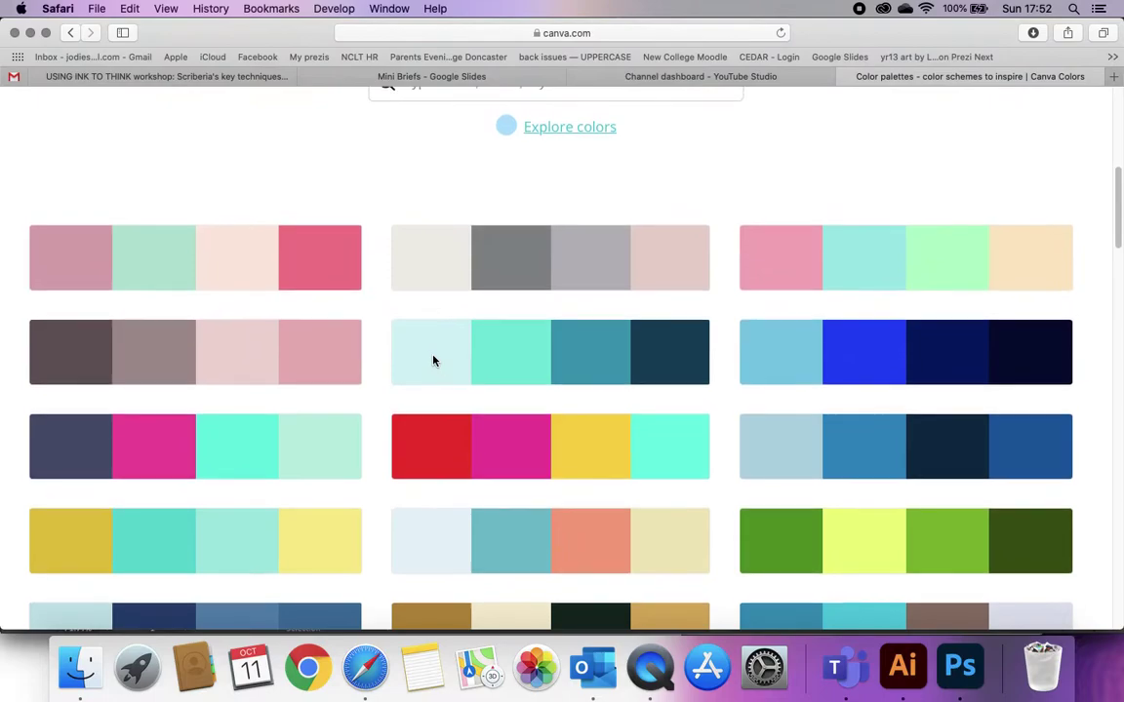
scroll(432, 360, down, 12)
scroll(550, 441, down, 5)
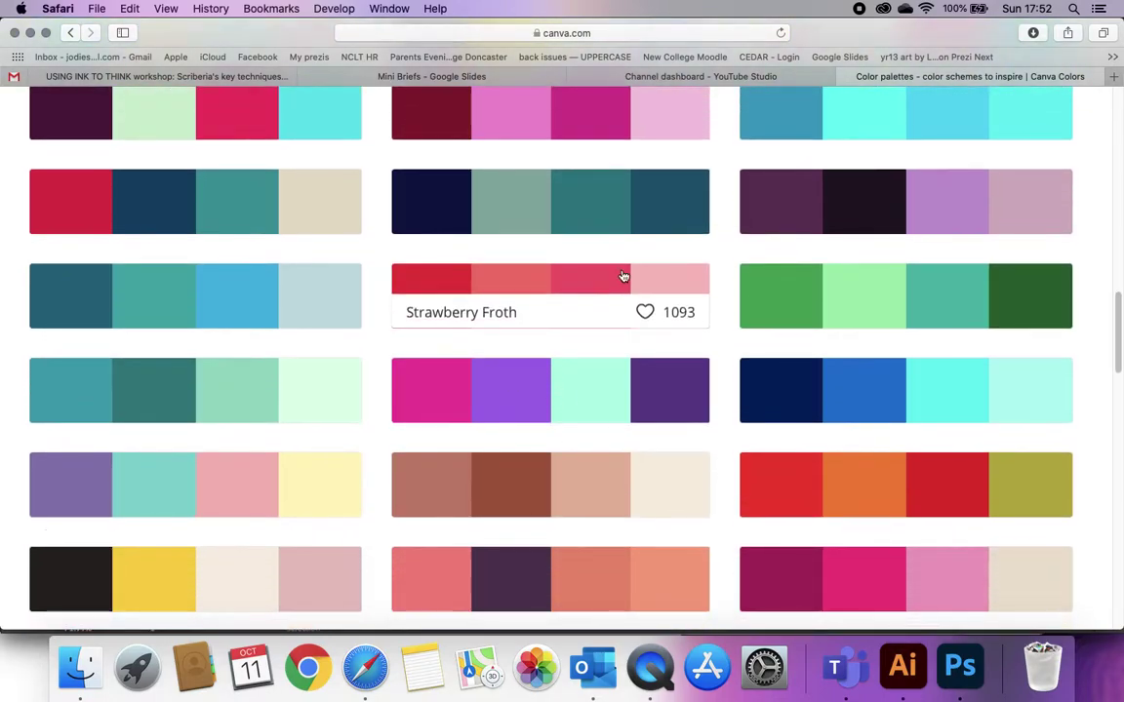
scroll(585, 361, down, 4)
Open the Mellow Barnyard palette and take a screenshot of its strip of four colour blocks
click(214, 249)
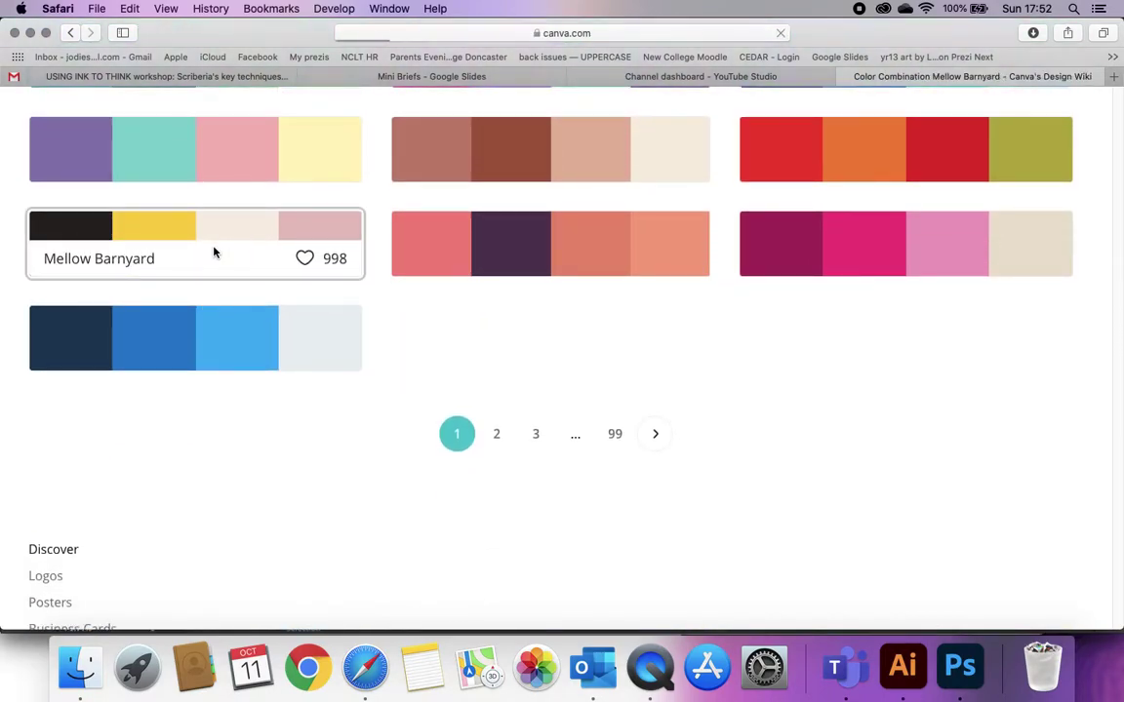
scroll(333, 509, down, 6)
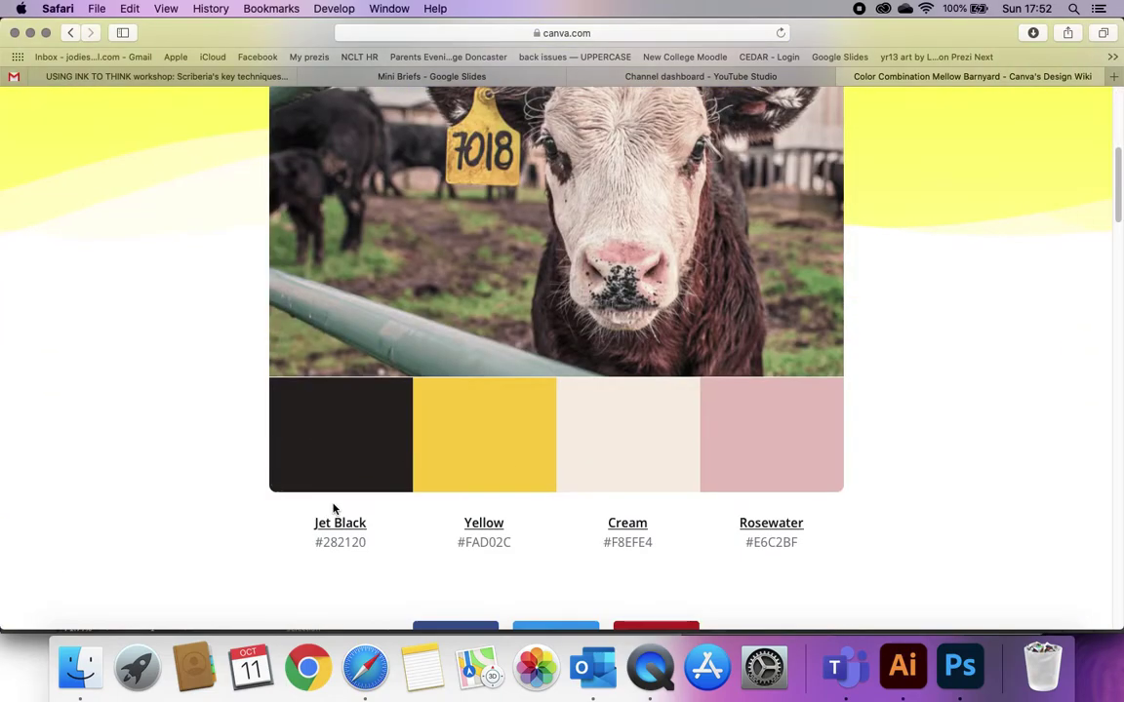
drag(283, 382, 832, 492)
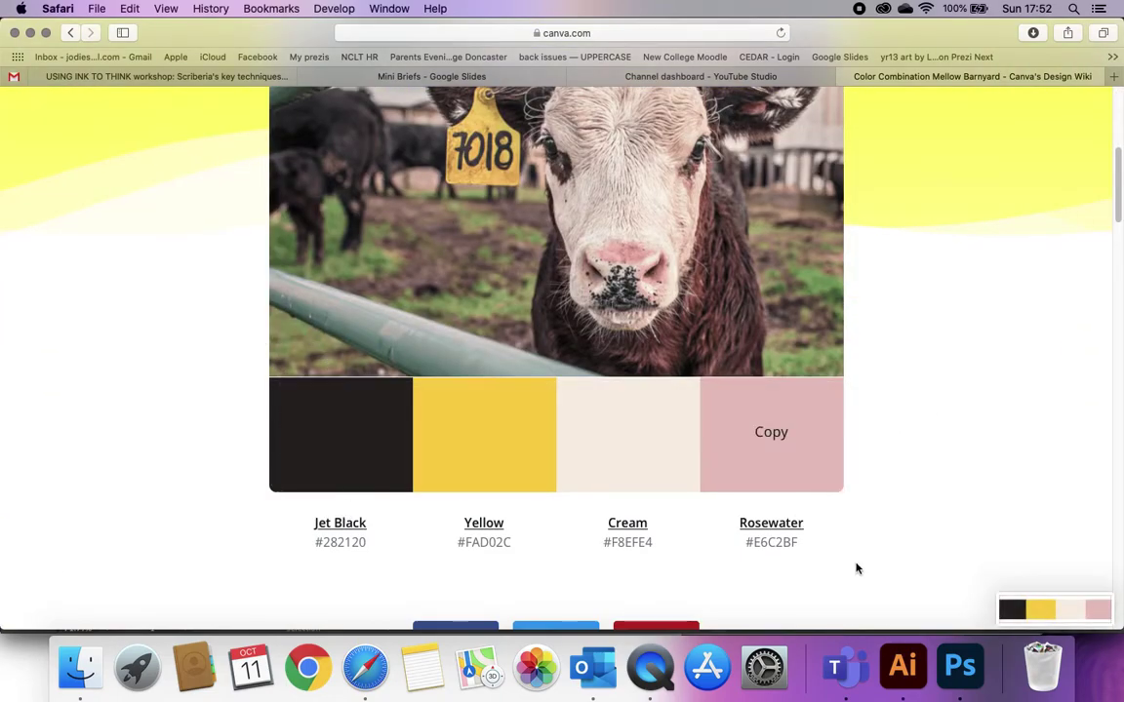
Bring the 16.45.05 palette screenshot from the Desktop into Illustrator's WACOM LINE document, allowing locked or hidden layers to be unlocked and shown
click(903, 668)
click(75, 667)
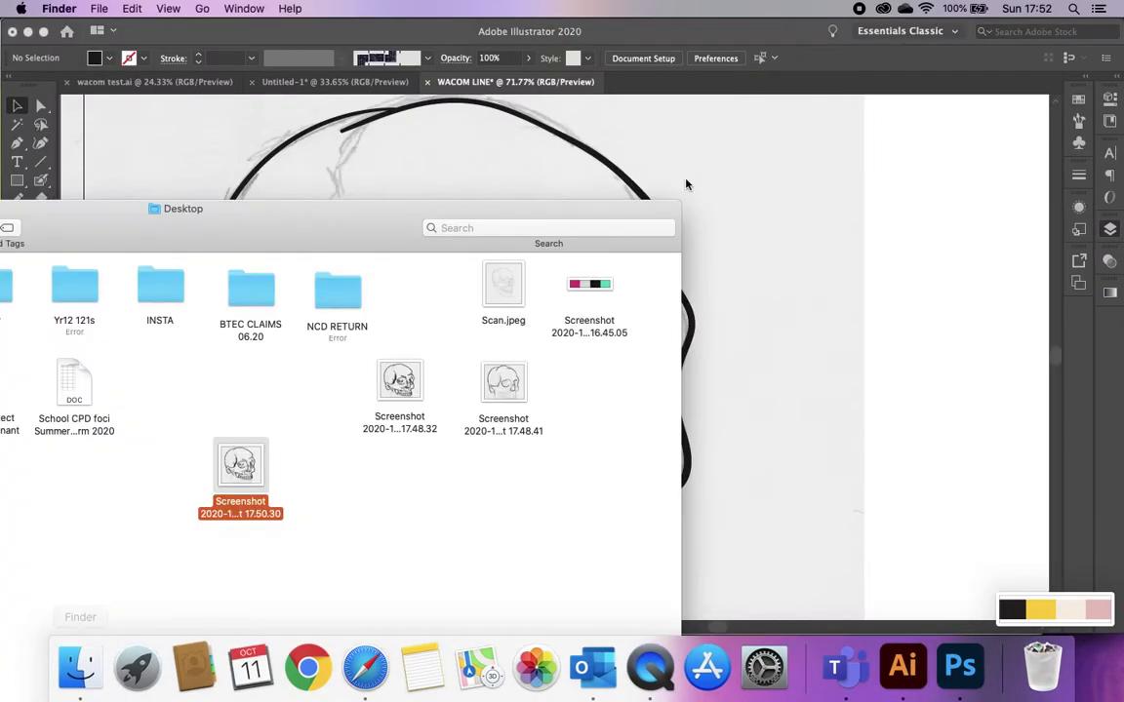
click(592, 293)
drag(590, 290, 696, 304)
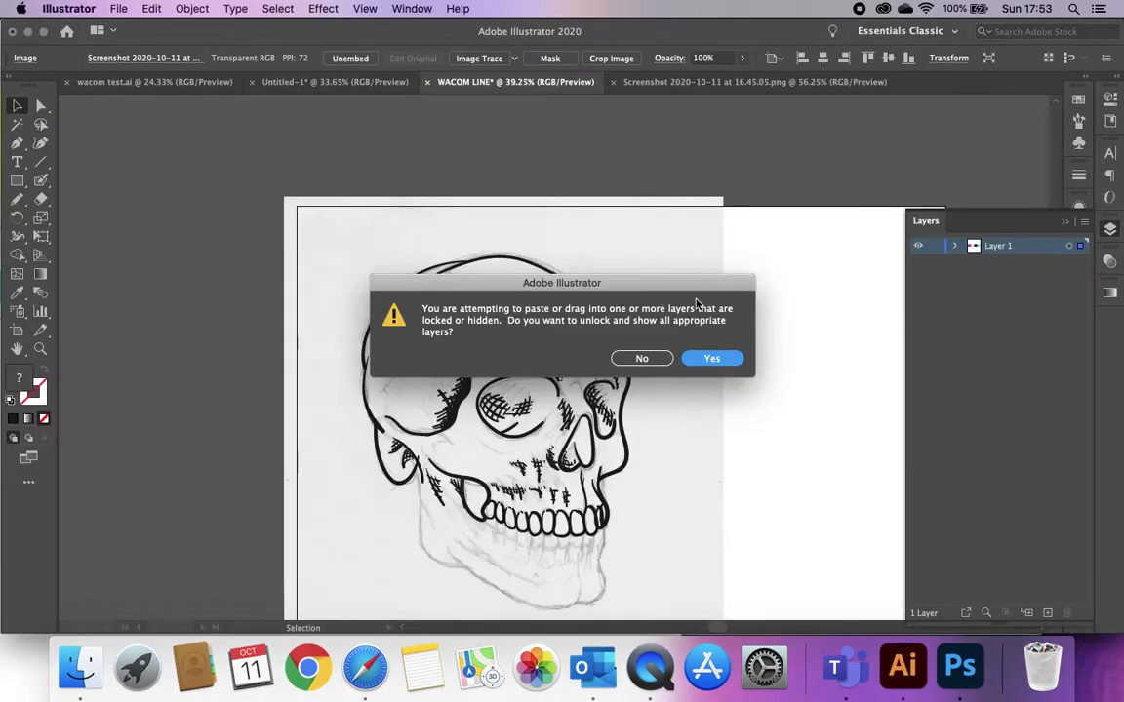
click(712, 359)
Scale down the palette image and position it on the artboard beside the top of the skull
drag(665, 327, 757, 328)
drag(463, 272, 677, 286)
drag(747, 310, 751, 274)
Create a new layer above Pencil brush, move the palette image into it and shift the image slightly closer to the skull
click(1048, 613)
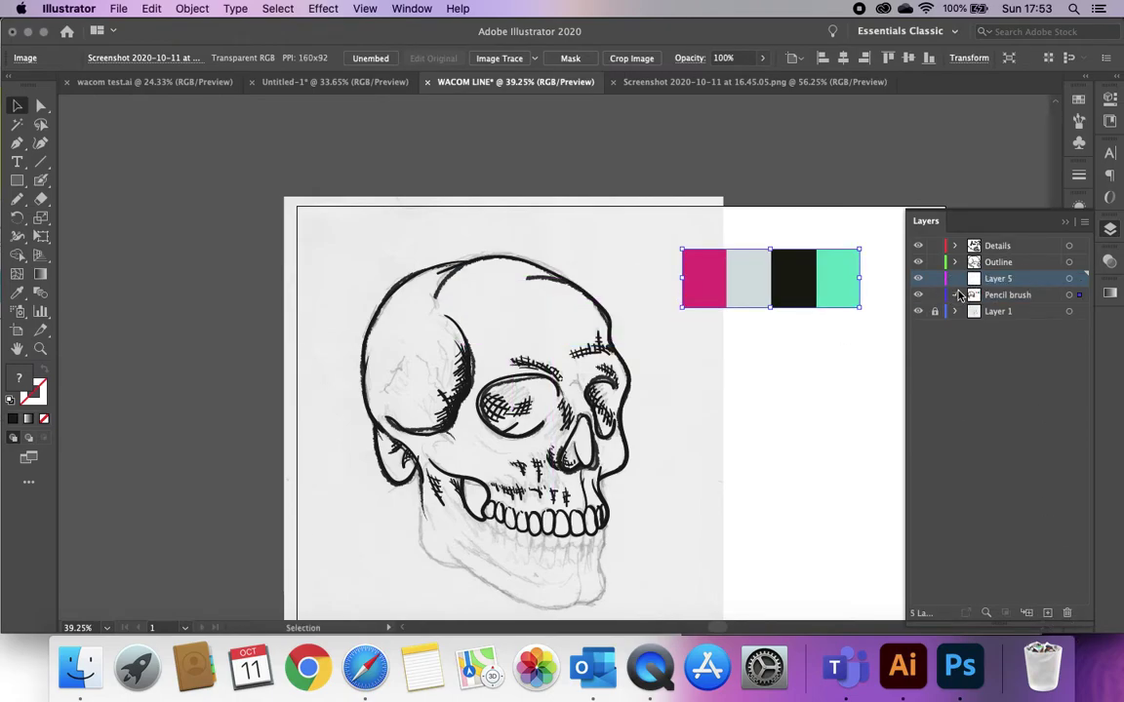
click(955, 295)
drag(1015, 312, 991, 278)
drag(793, 299, 748, 291)
click(1070, 222)
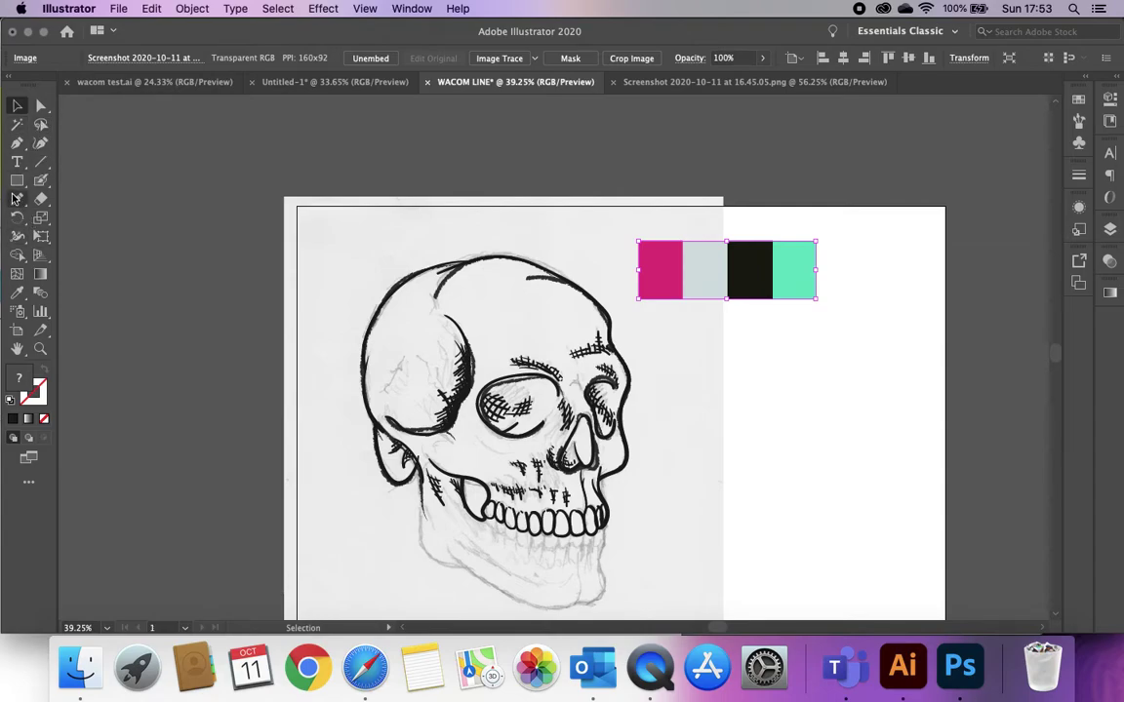
Sample the pink block of the palette image with the Eyedropper and save it as a swatch
click(14, 292)
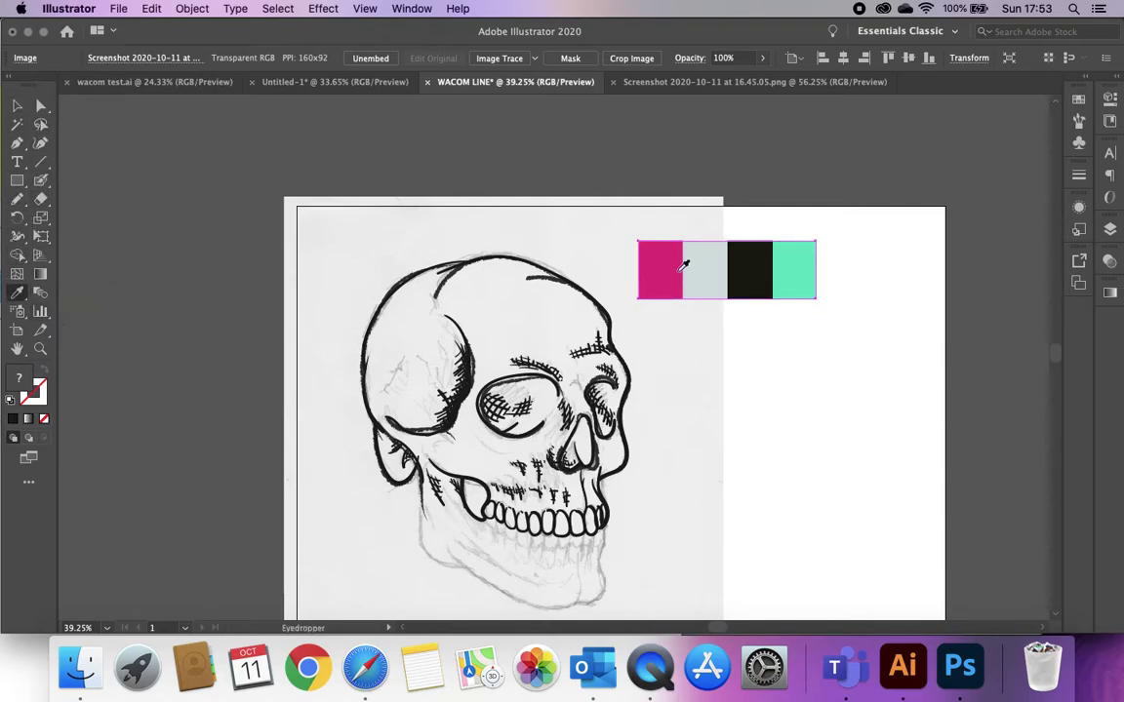
click(668, 266)
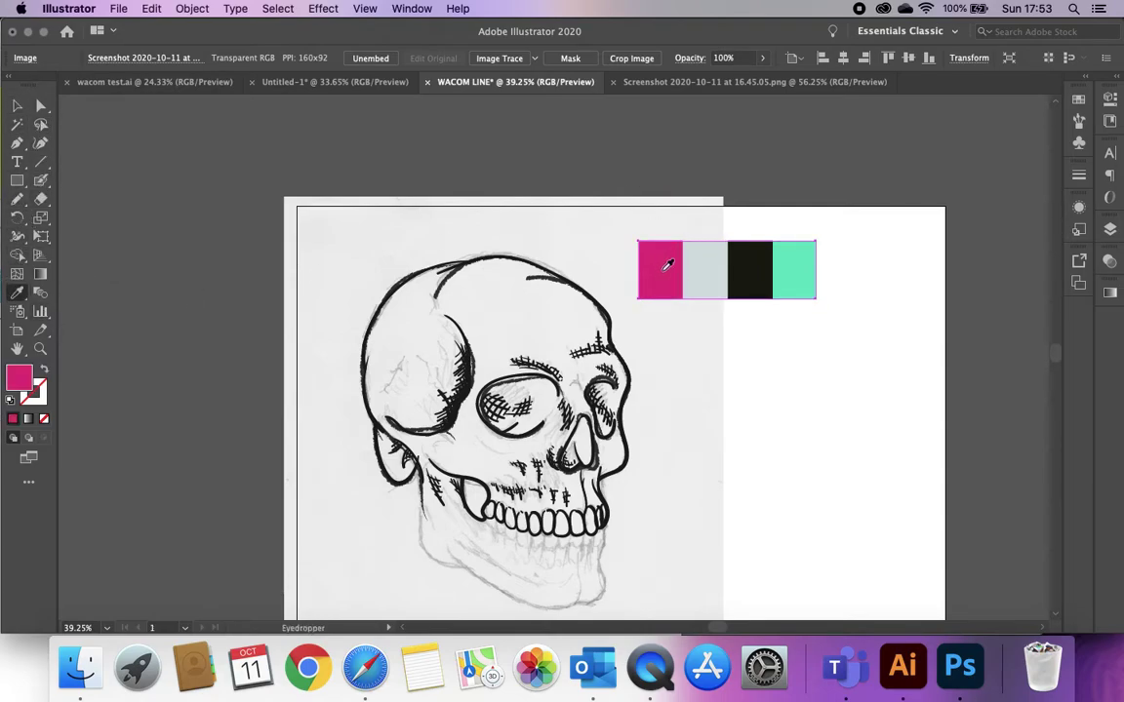
click(1078, 102)
drag(982, 192, 966, 295)
drag(890, 119, 921, 177)
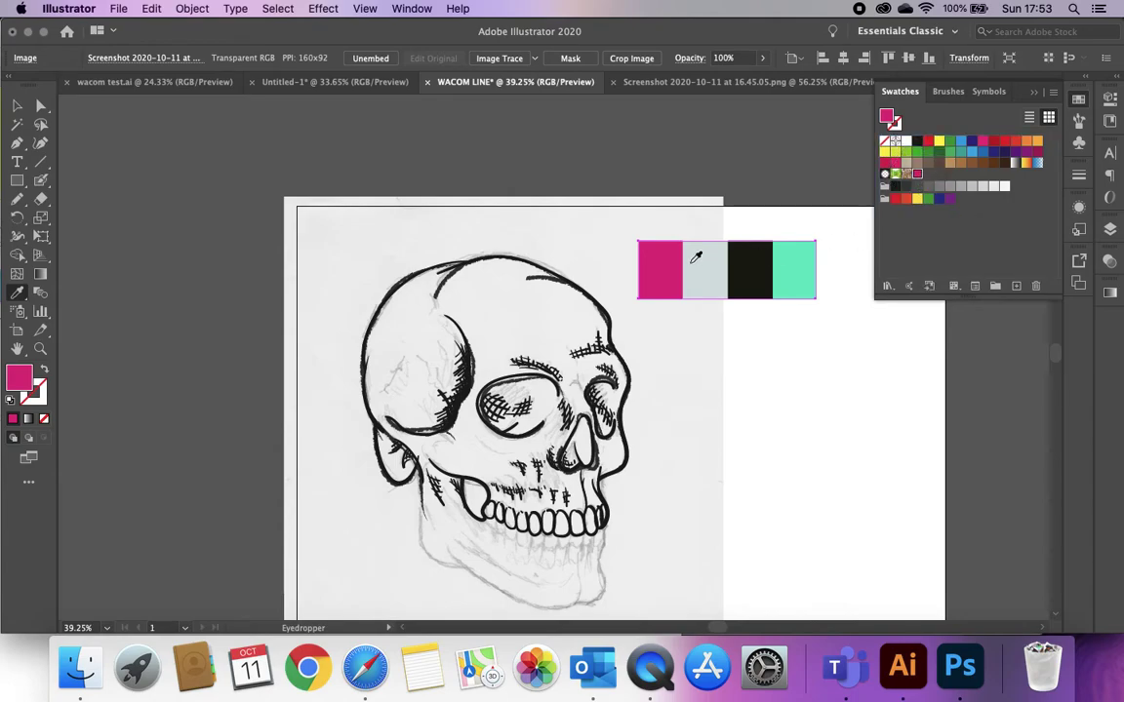
Sample the light grey, black and mint green blocks in turn and save each one as a swatch
click(699, 256)
drag(887, 118, 928, 174)
click(758, 259)
drag(888, 119, 938, 174)
click(798, 258)
drag(888, 117, 950, 175)
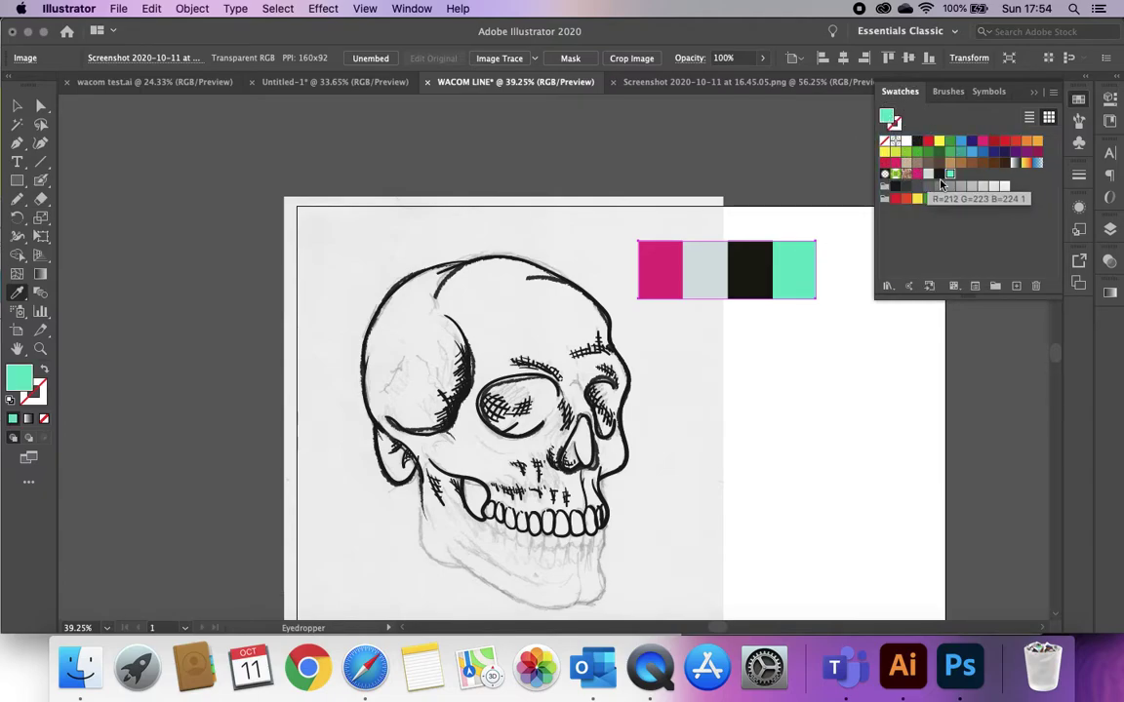
click(20, 104)
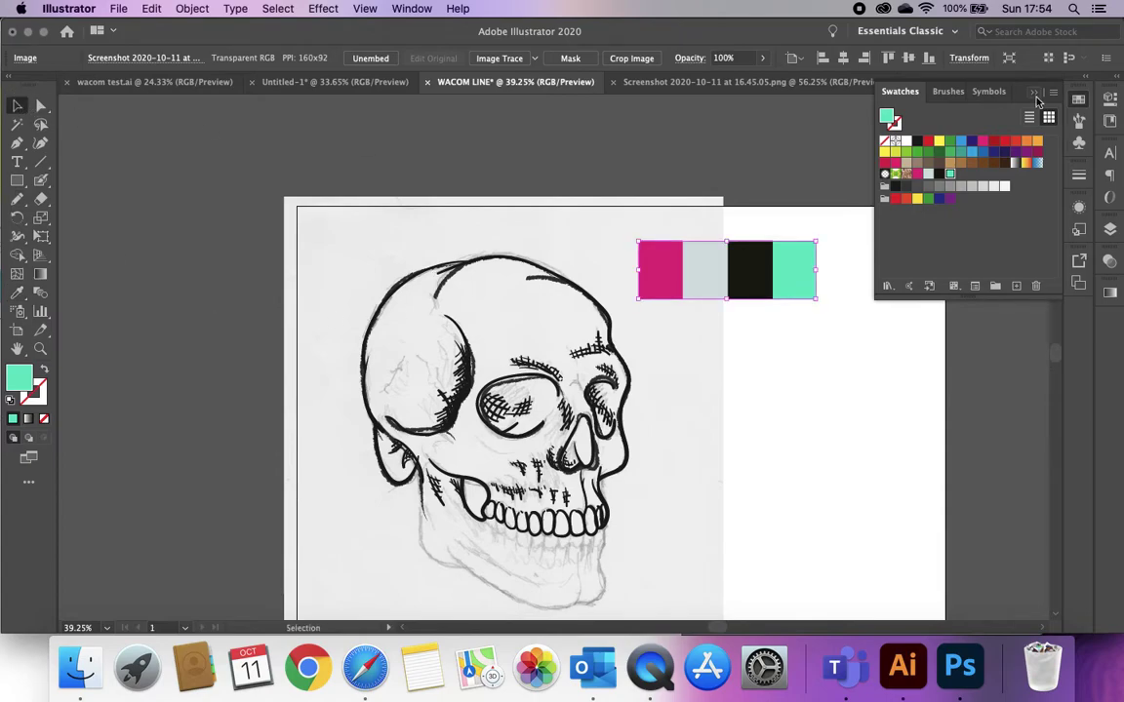
click(1036, 92)
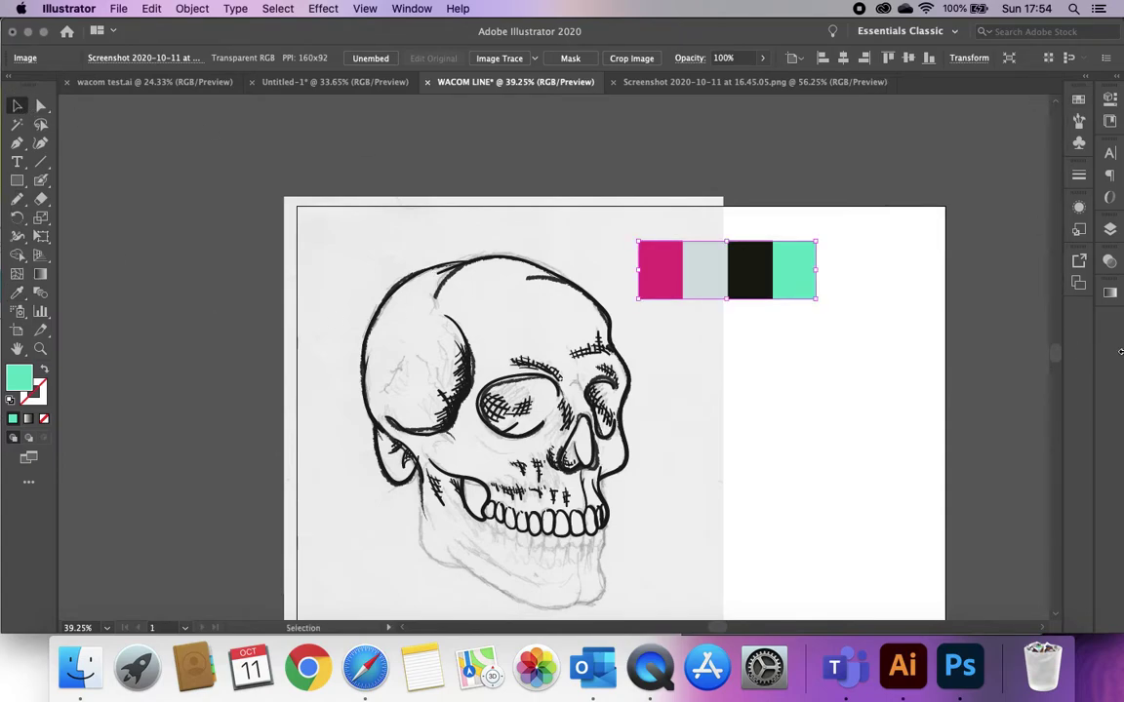
Make Outline the active layer, check its contents by toggling its visibility, and hide the Pencil brush layer
click(1109, 230)
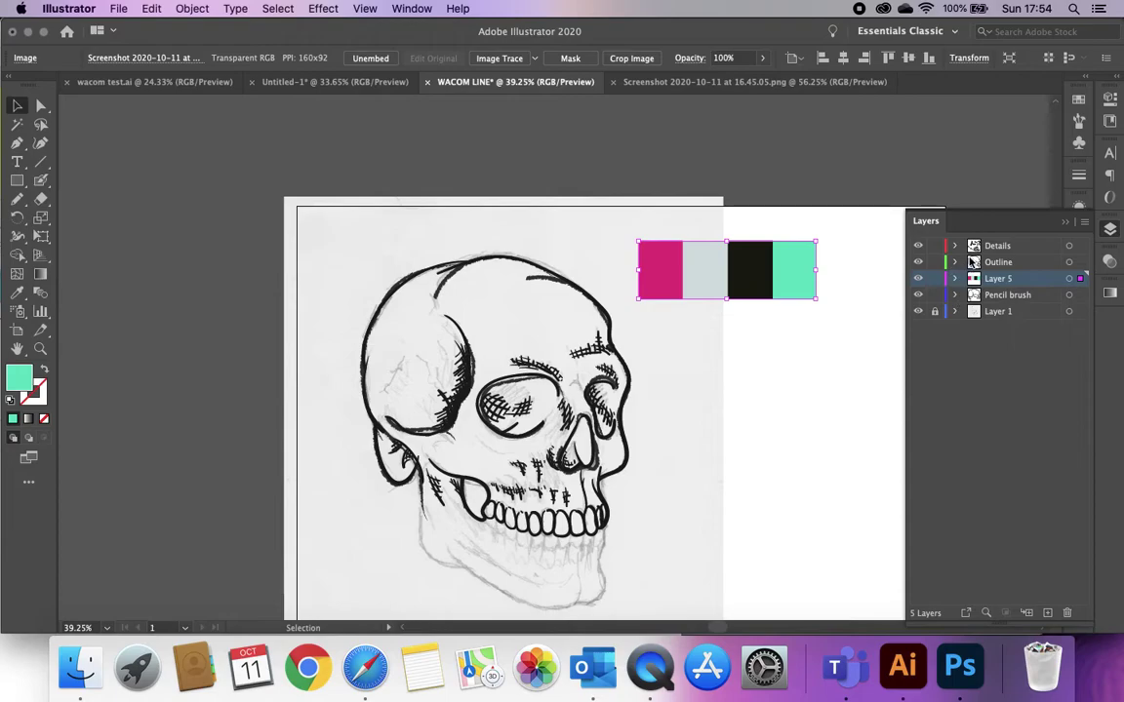
click(997, 262)
click(918, 262)
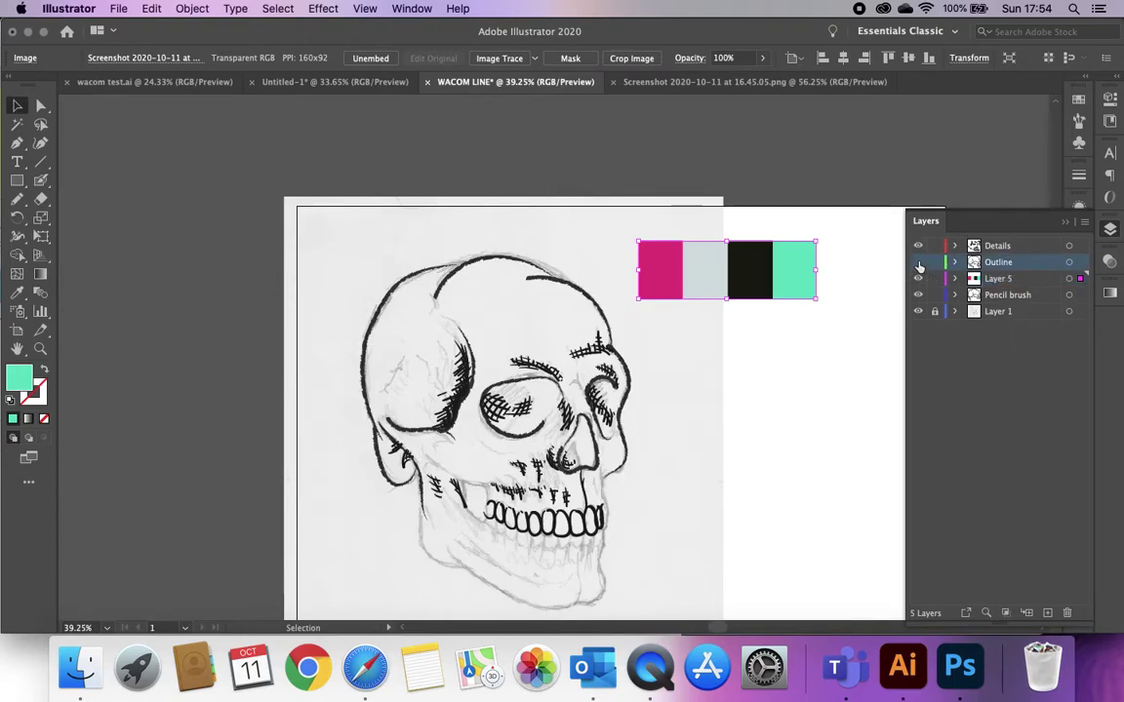
click(918, 262)
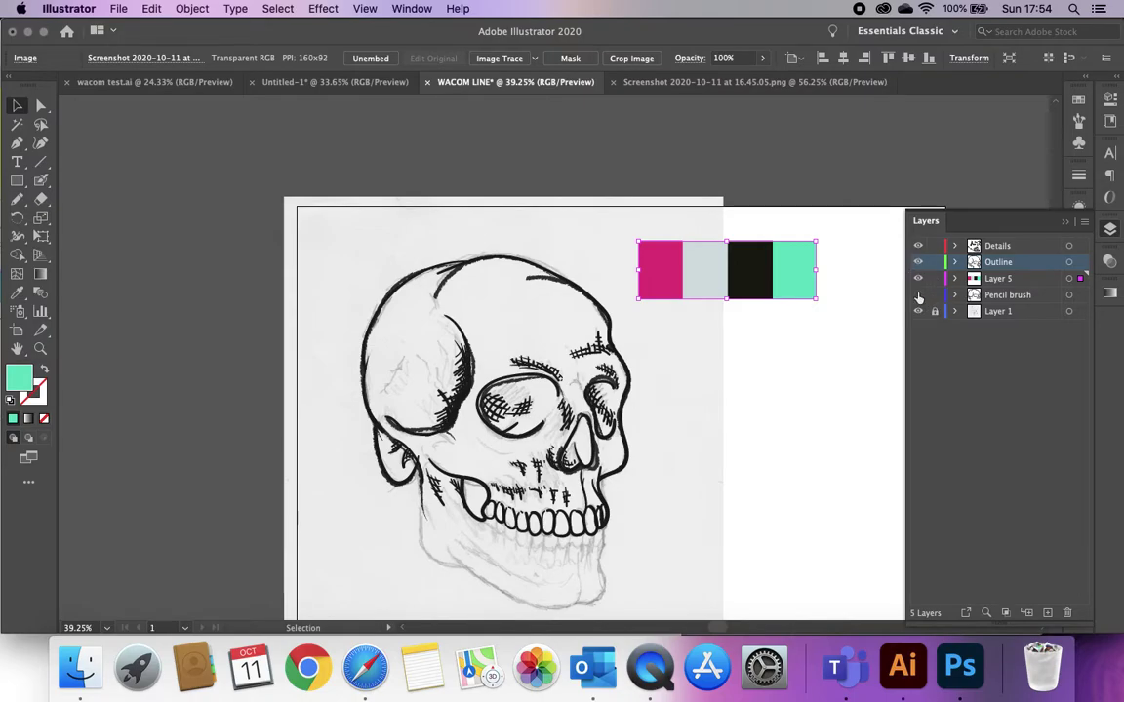
click(918, 296)
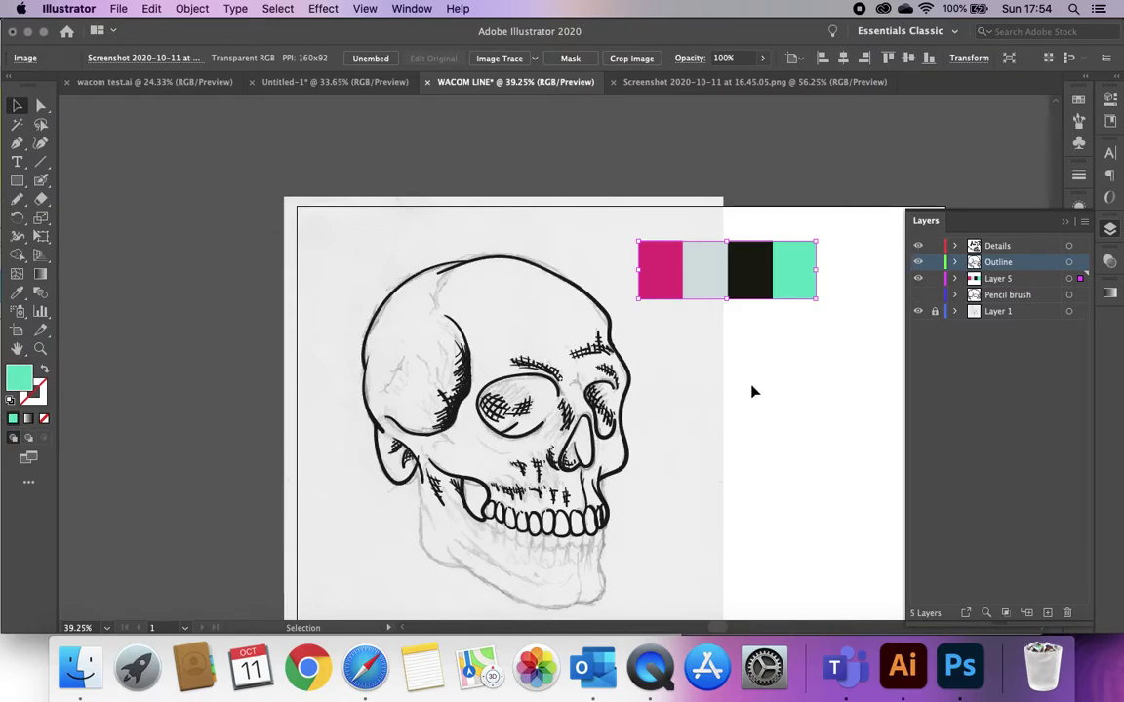
Set the Blob Brush to a 20 pt pressure-controlled size and increase its size variation
scroll(525, 370, up, 3)
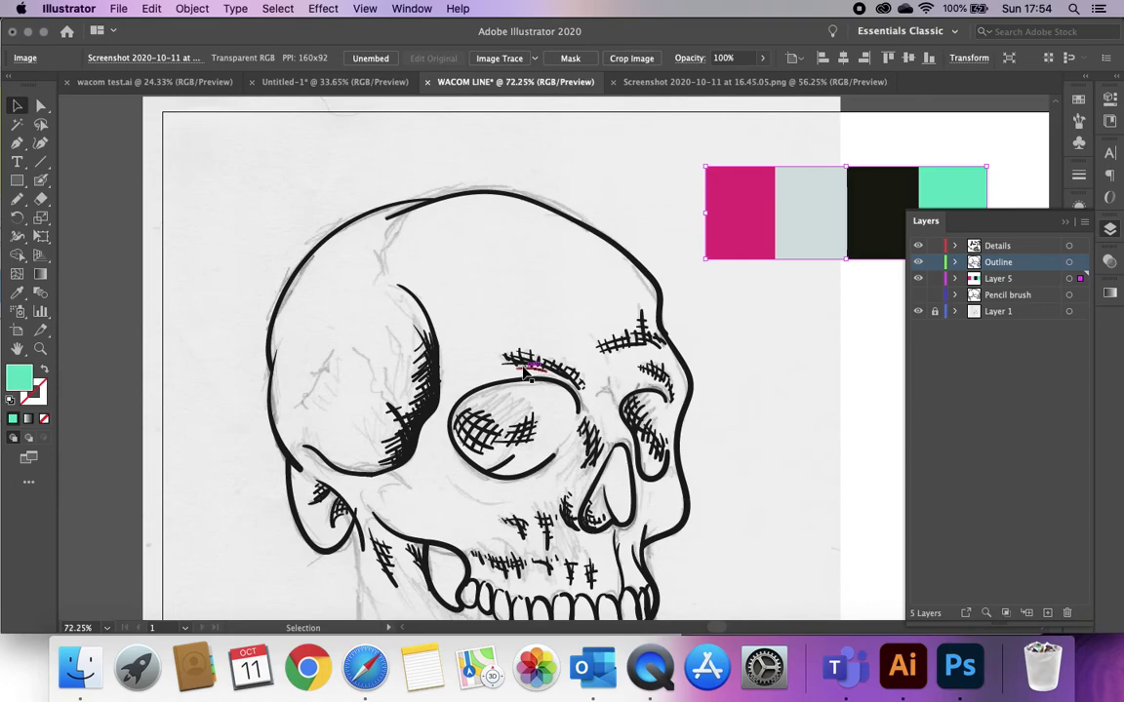
scroll(525, 372, up, 2)
click(42, 183)
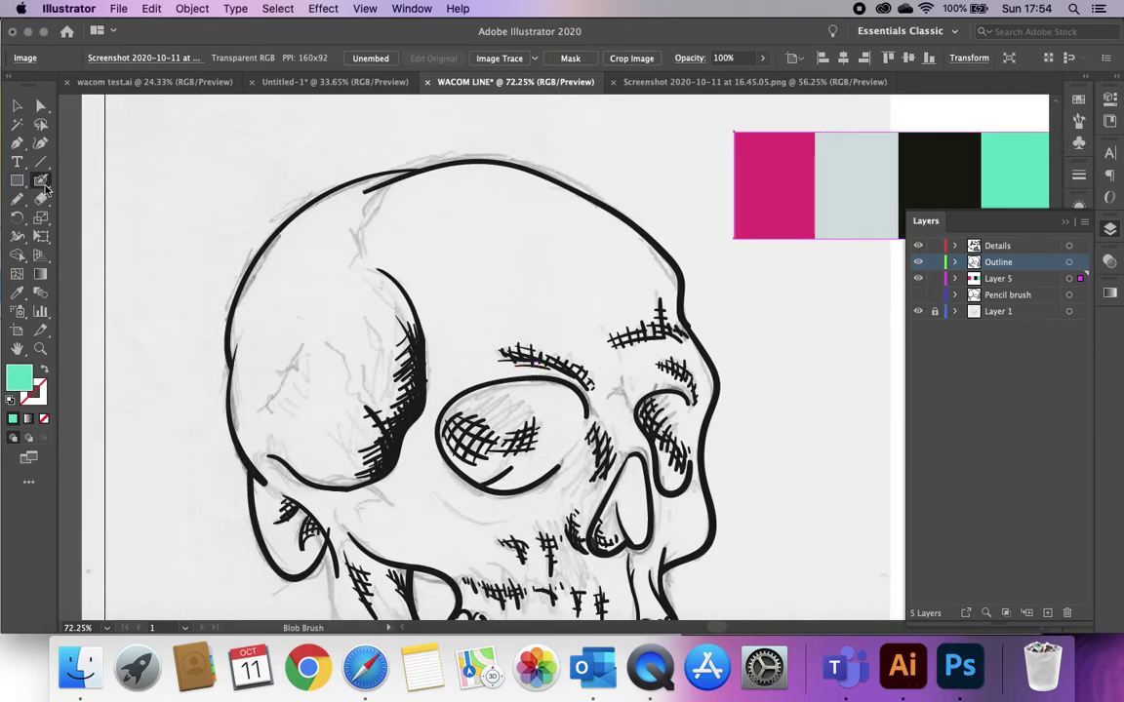
double_click(42, 183)
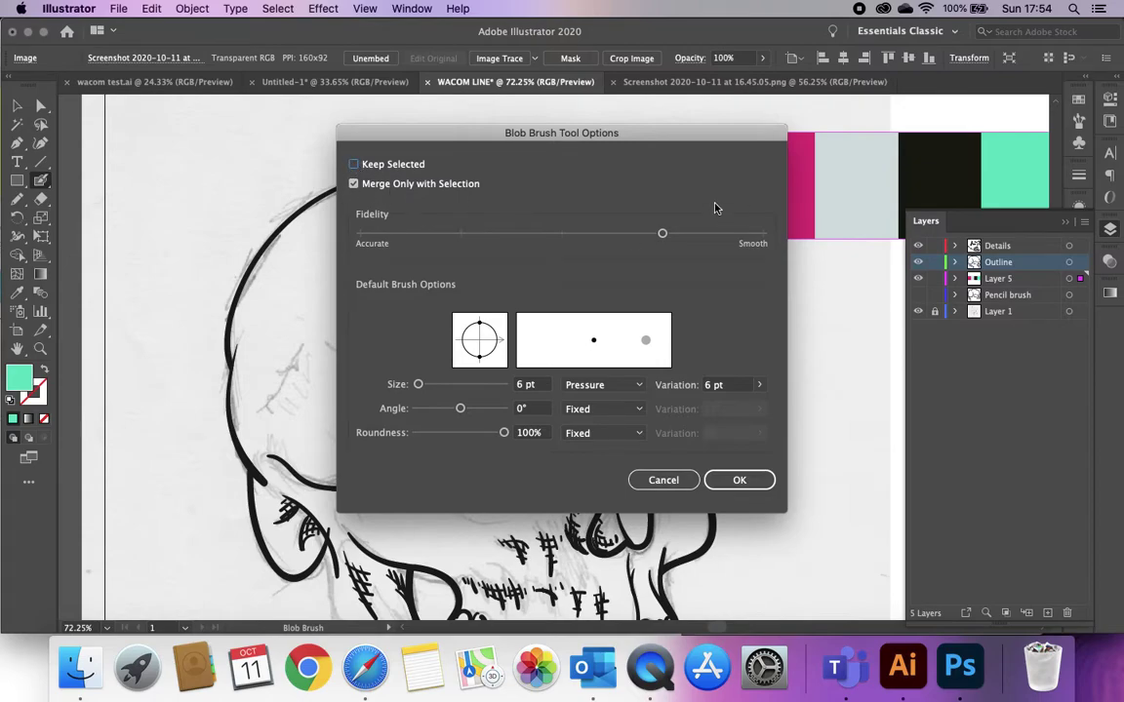
drag(419, 386, 426, 387)
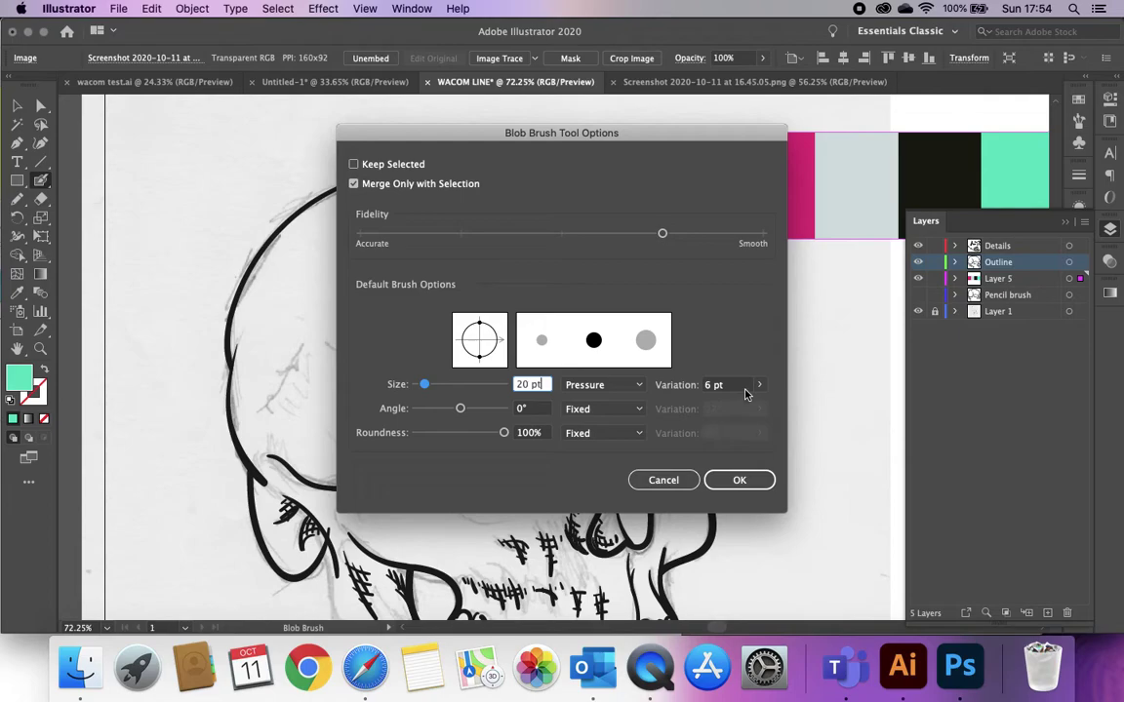
click(759, 384)
mouse_move(717, 401)
mouse_down()
mouse_move(775, 401)
mouse_move(741, 409)
mouse_move(752, 409)
mouse_up()
click(740, 480)
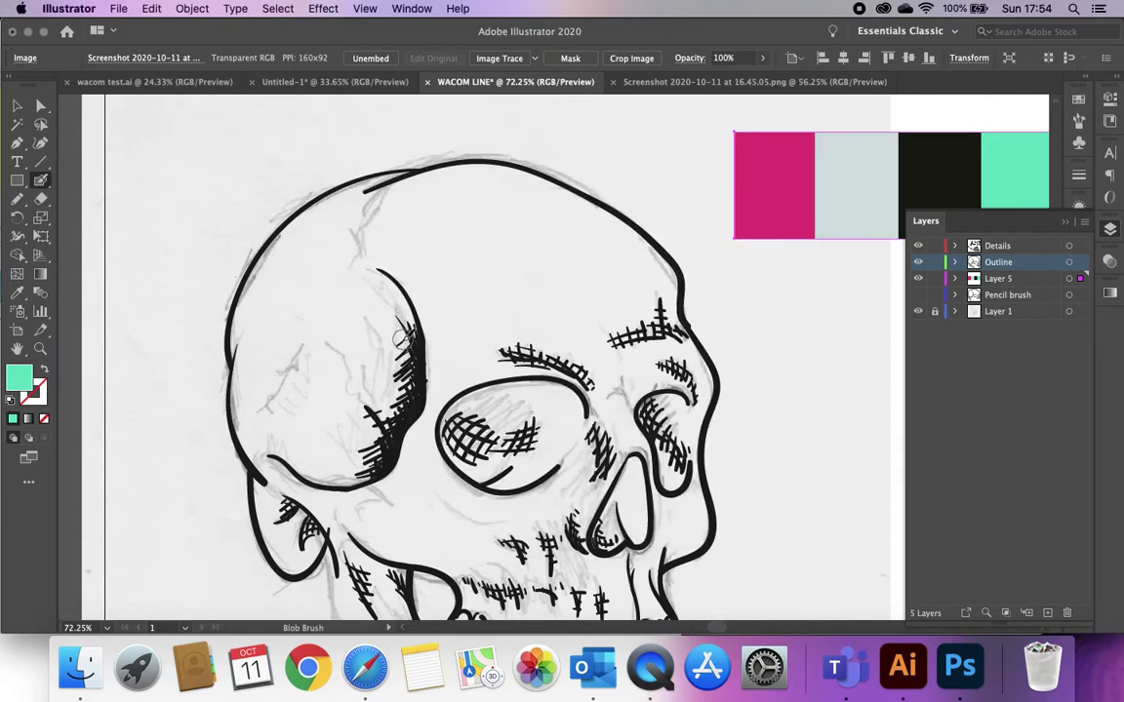
scroll(402, 340, down, 5)
scroll(402, 340, left, 4)
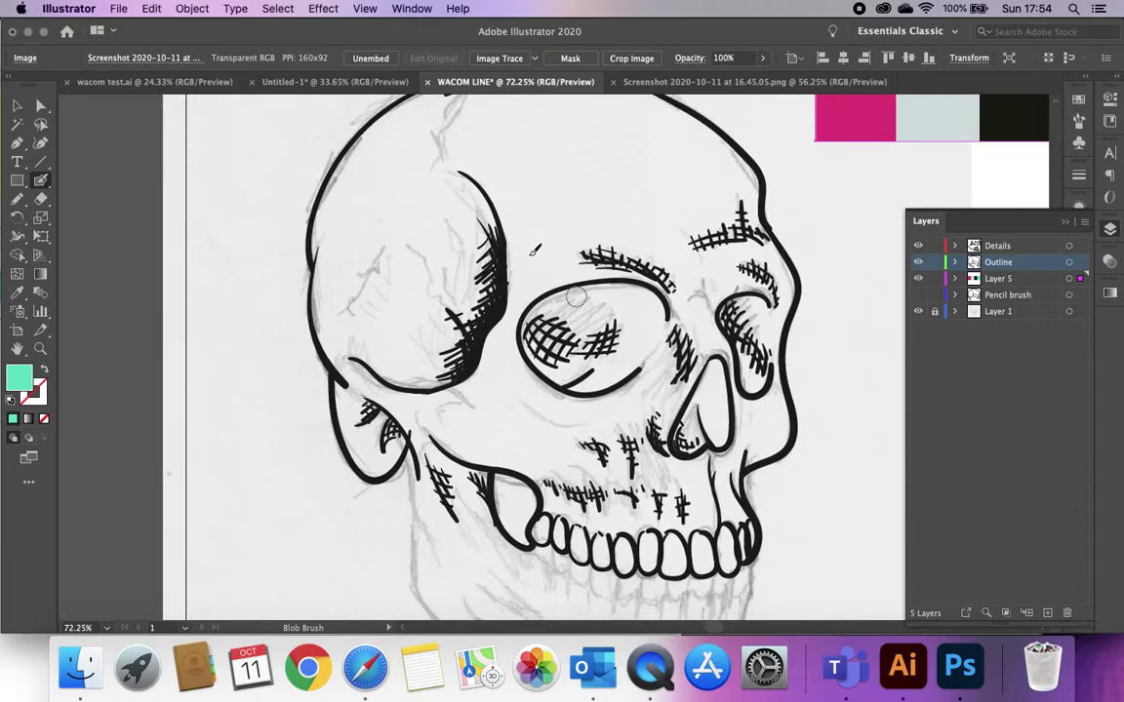
scroll(609, 416, down, 3)
scroll(609, 417, right, 2)
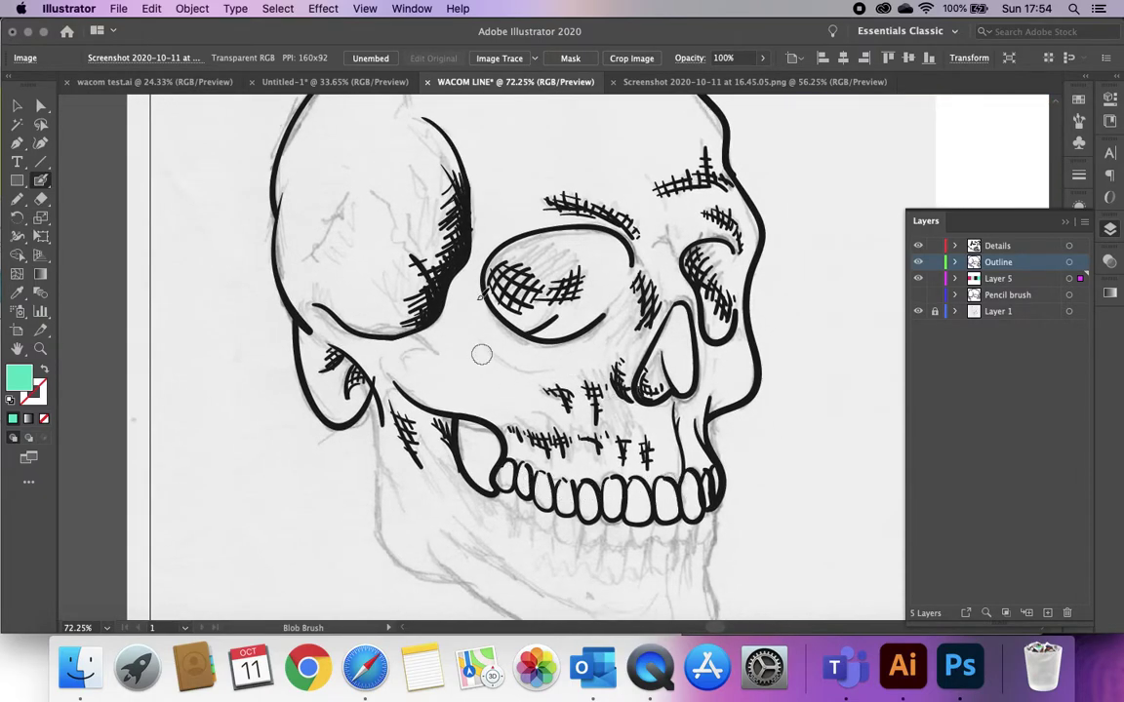
Lock the Details and Outline layers and make Layer 5 the active layer
scroll(499, 393, up, 2)
scroll(499, 393, left, 1)
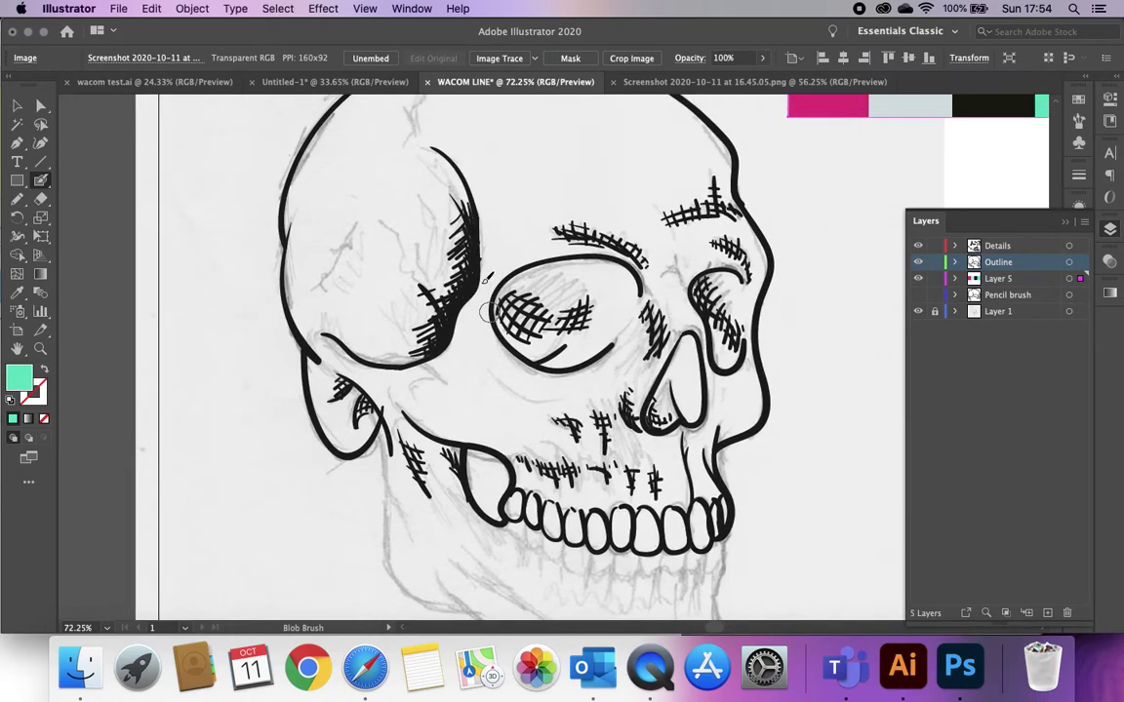
scroll(351, 347, up, 3)
scroll(351, 347, right, 2)
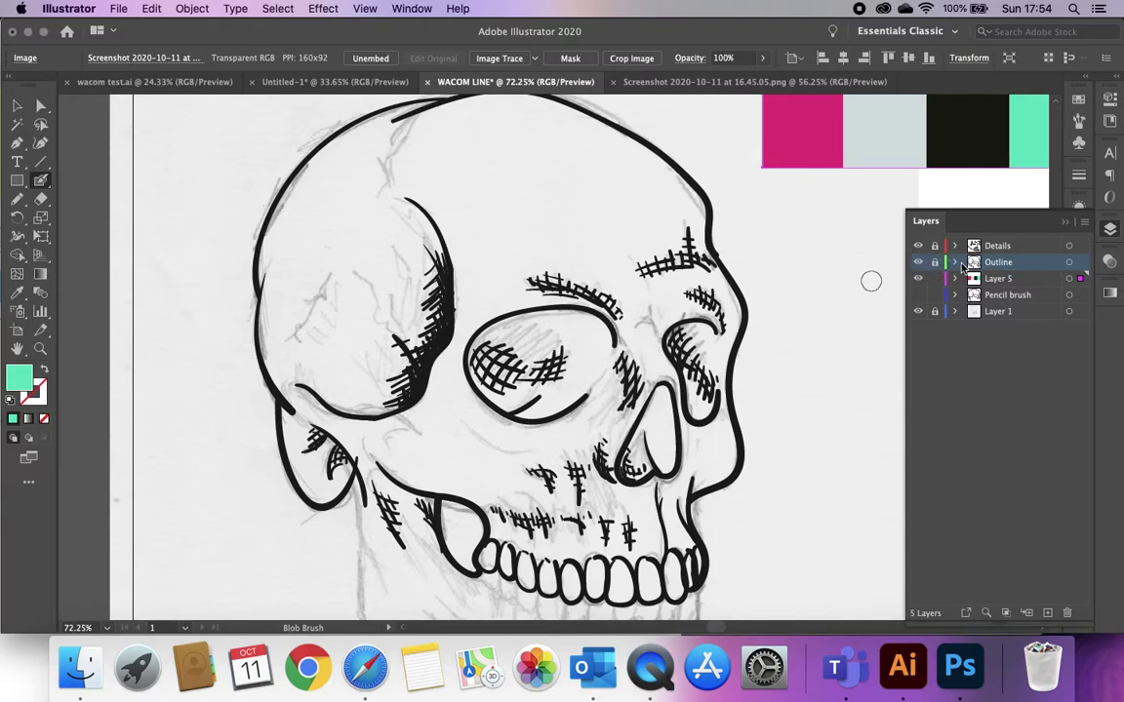
click(999, 283)
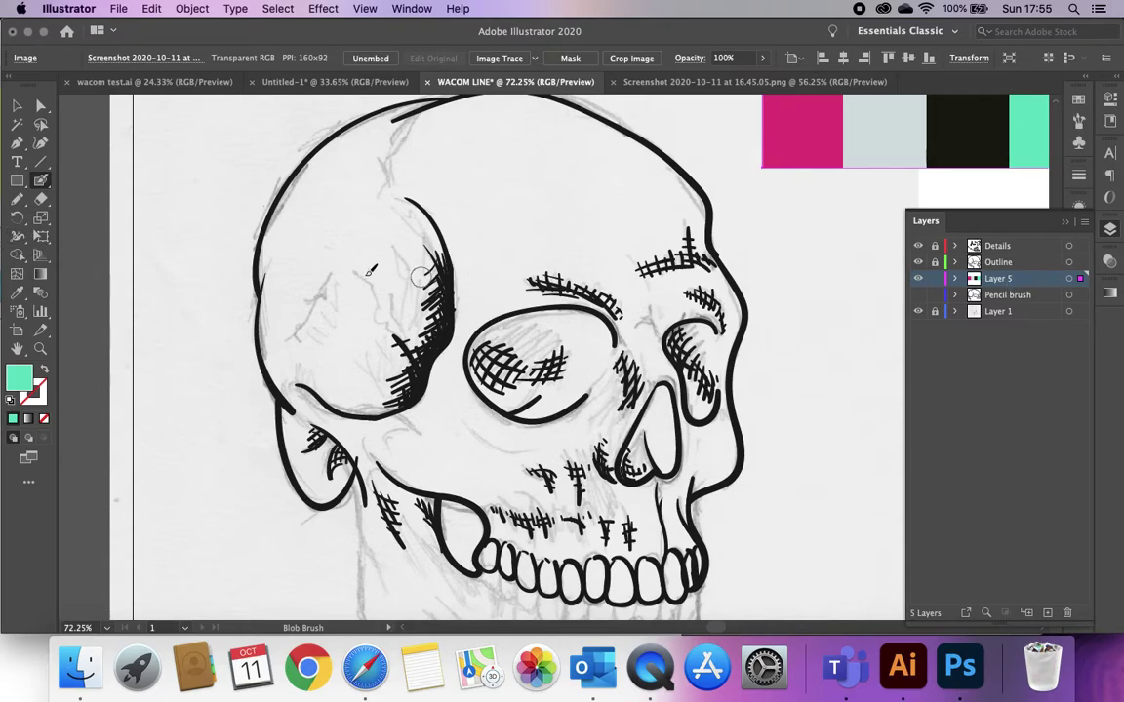
mouse_move(308, 248)
mouse_down()
mouse_move(339, 212)
mouse_move(318, 262)
mouse_move(332, 284)
mouse_move(405, 238)
mouse_move(368, 321)
mouse_move(430, 271)
mouse_up()
key(super+z)
key(super+z)
key(super+z)
key(super+z)
Choose the saved pink swatch and paint over the skull's temple, eye socket, nose and upper jaw with the Blob Brush
click(1079, 101)
click(917, 175)
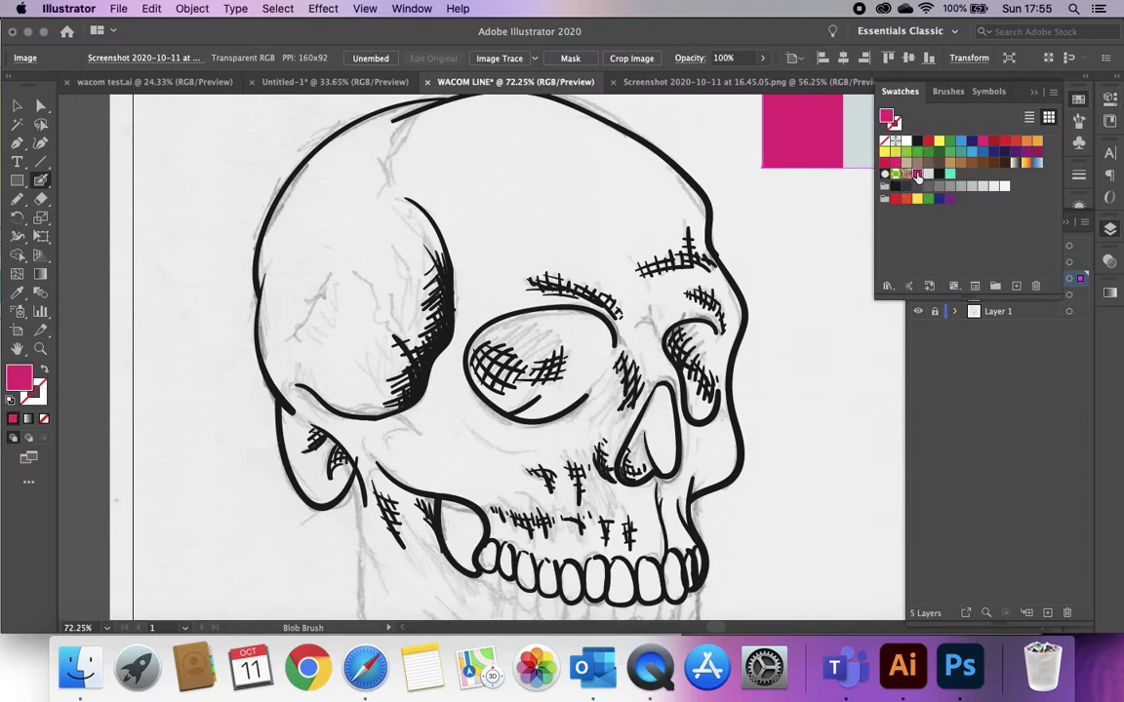
mouse_move(412, 243)
mouse_down()
mouse_move(459, 251)
mouse_move(410, 294)
mouse_move(390, 343)
mouse_move(548, 338)
mouse_move(569, 368)
mouse_move(546, 393)
mouse_move(456, 427)
mouse_move(446, 448)
mouse_move(540, 471)
mouse_move(621, 454)
mouse_move(600, 410)
mouse_move(507, 379)
mouse_move(492, 346)
mouse_move(541, 305)
mouse_move(576, 245)
mouse_move(562, 208)
mouse_move(524, 169)
mouse_move(442, 151)
mouse_move(395, 142)
mouse_move(338, 156)
mouse_move(315, 213)
mouse_move(362, 222)
mouse_move(424, 193)
mouse_move(448, 197)
mouse_move(420, 228)
mouse_move(385, 226)
mouse_move(453, 182)
mouse_move(358, 277)
mouse_move(361, 304)
mouse_move(408, 279)
mouse_move(383, 290)
mouse_move(356, 331)
mouse_move(399, 336)
mouse_move(459, 410)
mouse_move(390, 396)
mouse_move(336, 363)
mouse_move(365, 322)
mouse_move(343, 296)
mouse_move(297, 339)
mouse_move(284, 288)
mouse_move(266, 332)
mouse_move(279, 314)
mouse_move(313, 307)
mouse_move(319, 257)
mouse_move(279, 339)
mouse_move(311, 368)
mouse_move(305, 338)
mouse_move(326, 390)
mouse_up()
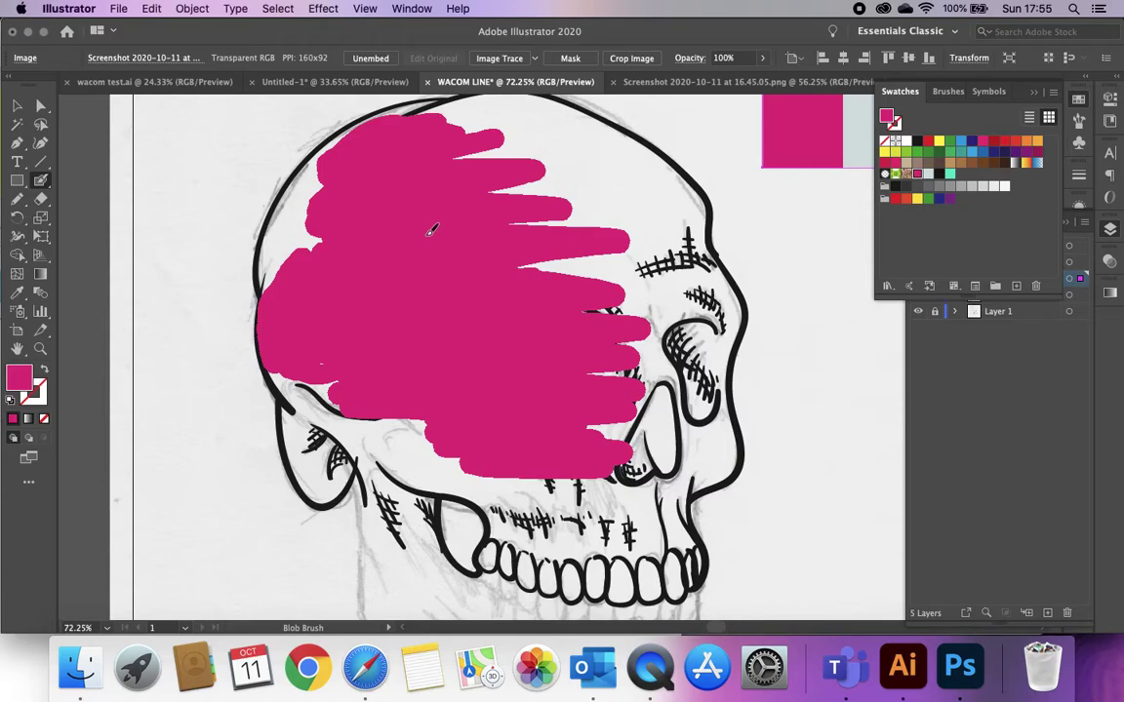
mouse_move(472, 142)
mouse_down()
mouse_move(440, 157)
mouse_move(444, 166)
mouse_move(458, 190)
mouse_move(498, 205)
mouse_move(526, 252)
mouse_move(365, 278)
mouse_move(313, 357)
mouse_move(334, 380)
mouse_move(331, 395)
mouse_move(312, 388)
mouse_move(329, 403)
mouse_move(387, 397)
mouse_move(300, 424)
mouse_move(328, 432)
mouse_move(314, 460)
mouse_move(401, 424)
mouse_move(469, 475)
mouse_move(505, 476)
mouse_move(488, 462)
mouse_move(564, 475)
mouse_move(659, 421)
mouse_move(666, 405)
mouse_move(631, 357)
mouse_move(575, 344)
mouse_move(604, 265)
mouse_move(633, 250)
mouse_move(509, 277)
mouse_move(522, 334)
mouse_move(579, 378)
mouse_move(630, 382)
mouse_move(649, 403)
mouse_move(595, 416)
mouse_move(609, 391)
mouse_move(663, 455)
mouse_move(646, 461)
mouse_move(659, 448)
mouse_move(651, 480)
mouse_up()
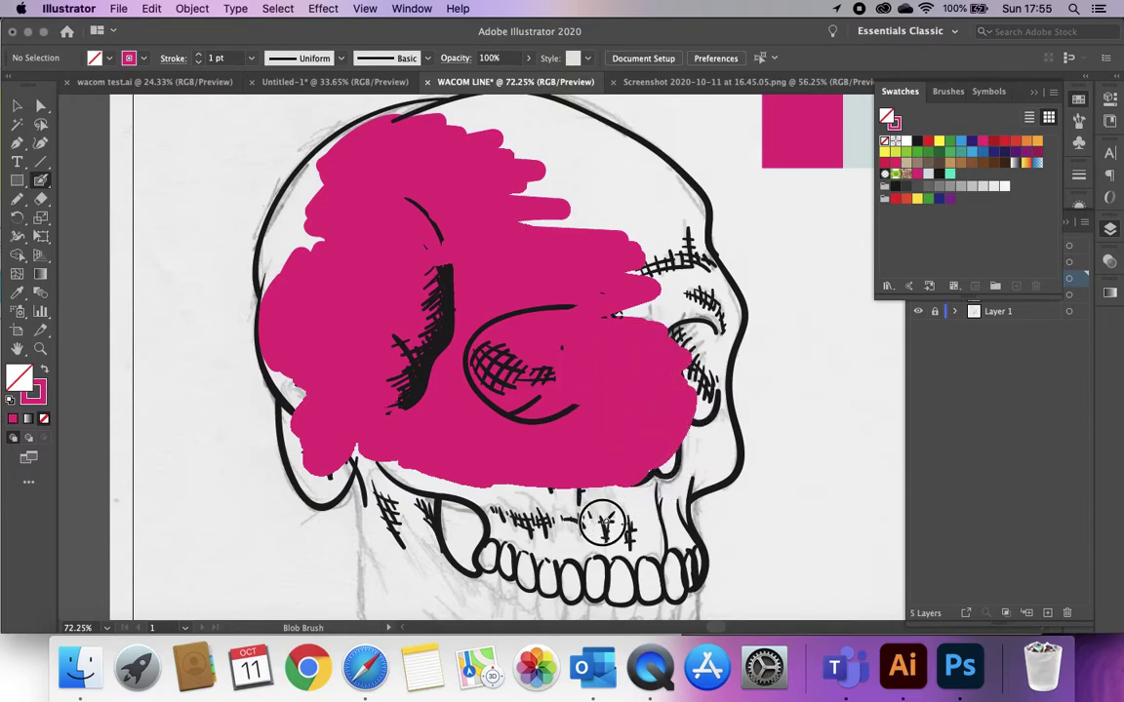
mouse_move(431, 413)
mouse_down()
mouse_move(410, 444)
mouse_move(384, 450)
mouse_move(392, 467)
mouse_move(541, 515)
mouse_move(389, 452)
mouse_move(517, 478)
mouse_move(508, 500)
mouse_move(521, 501)
mouse_move(480, 492)
mouse_move(504, 521)
mouse_move(530, 521)
mouse_move(515, 513)
mouse_move(533, 476)
mouse_move(524, 480)
mouse_move(534, 490)
mouse_move(627, 423)
mouse_up()
mouse_move(661, 388)
mouse_down()
mouse_move(630, 394)
mouse_move(636, 438)
mouse_move(657, 424)
mouse_move(665, 432)
mouse_move(647, 485)
mouse_move(666, 477)
mouse_move(606, 518)
mouse_move(545, 512)
mouse_move(527, 535)
mouse_move(664, 537)
mouse_move(668, 510)
mouse_move(630, 524)
mouse_move(643, 517)
mouse_move(621, 486)
mouse_move(621, 515)
mouse_move(603, 532)
mouse_move(668, 524)
mouse_move(703, 430)
mouse_move(694, 330)
mouse_move(697, 382)
mouse_move(670, 364)
mouse_move(664, 339)
mouse_move(662, 450)
mouse_move(684, 461)
mouse_move(648, 294)
mouse_up()
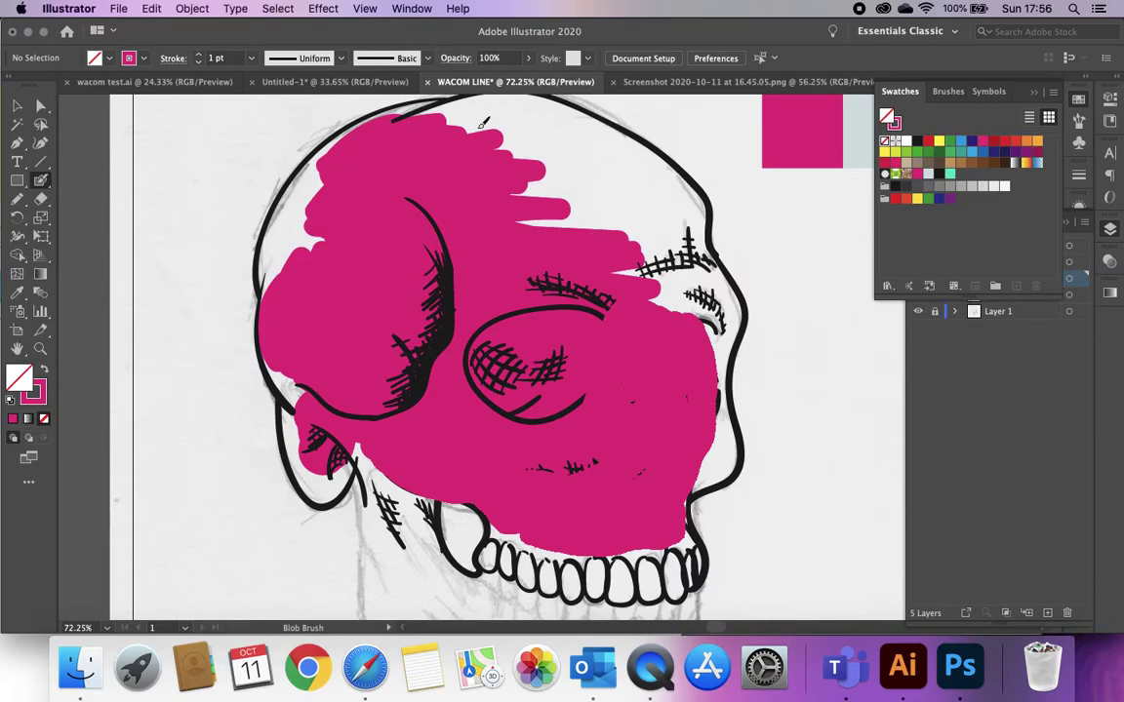
Extend the pink base over the crown, forehead and brow, and towards the back of the skull
mouse_move(442, 118)
mouse_down()
mouse_move(529, 134)
mouse_move(620, 221)
mouse_move(627, 277)
mouse_move(532, 224)
mouse_move(521, 235)
mouse_move(534, 215)
mouse_move(528, 178)
mouse_move(489, 134)
mouse_move(466, 129)
mouse_move(536, 137)
mouse_up()
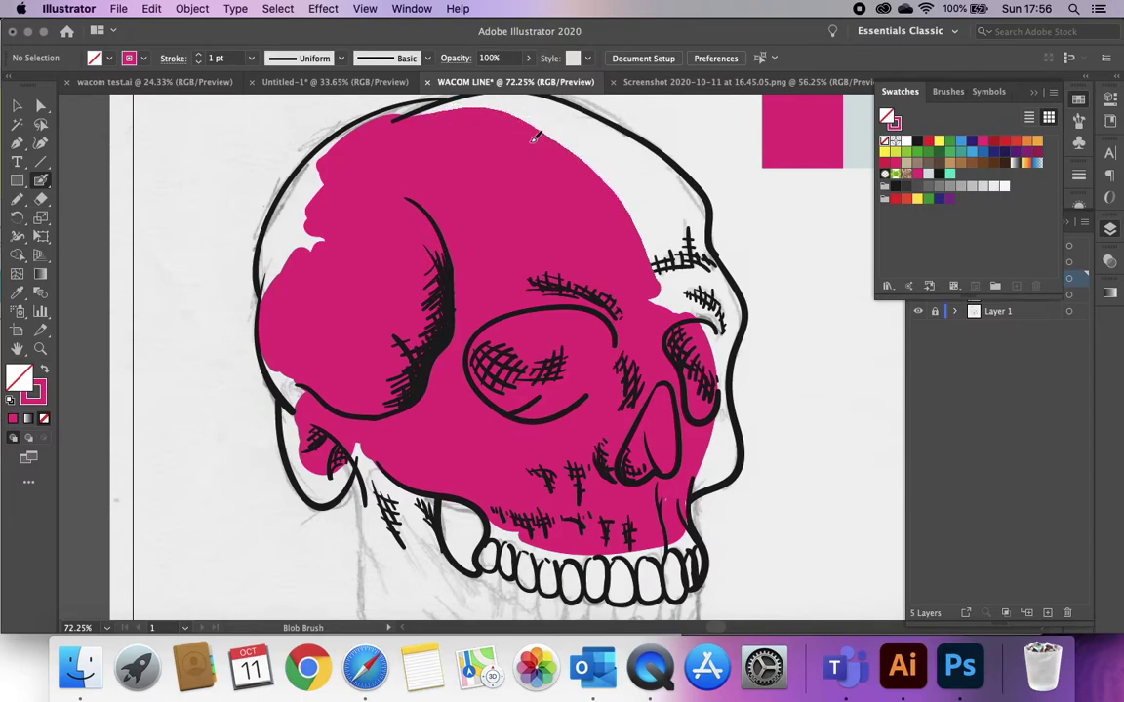
mouse_move(429, 114)
mouse_down()
mouse_move(521, 111)
mouse_move(583, 129)
mouse_move(683, 221)
mouse_move(667, 229)
mouse_move(592, 158)
mouse_move(530, 123)
mouse_move(608, 169)
mouse_move(676, 240)
mouse_move(606, 182)
mouse_move(657, 269)
mouse_move(617, 285)
mouse_move(682, 314)
mouse_move(683, 294)
mouse_move(704, 276)
mouse_move(698, 254)
mouse_move(725, 288)
mouse_move(729, 315)
mouse_move(706, 375)
mouse_move(700, 324)
mouse_move(707, 295)
mouse_move(701, 349)
mouse_move(717, 299)
mouse_move(722, 455)
mouse_move(681, 482)
mouse_move(709, 445)
mouse_move(710, 350)
mouse_up()
mouse_move(277, 288)
mouse_down()
mouse_move(289, 217)
mouse_move(333, 166)
mouse_move(330, 260)
mouse_up()
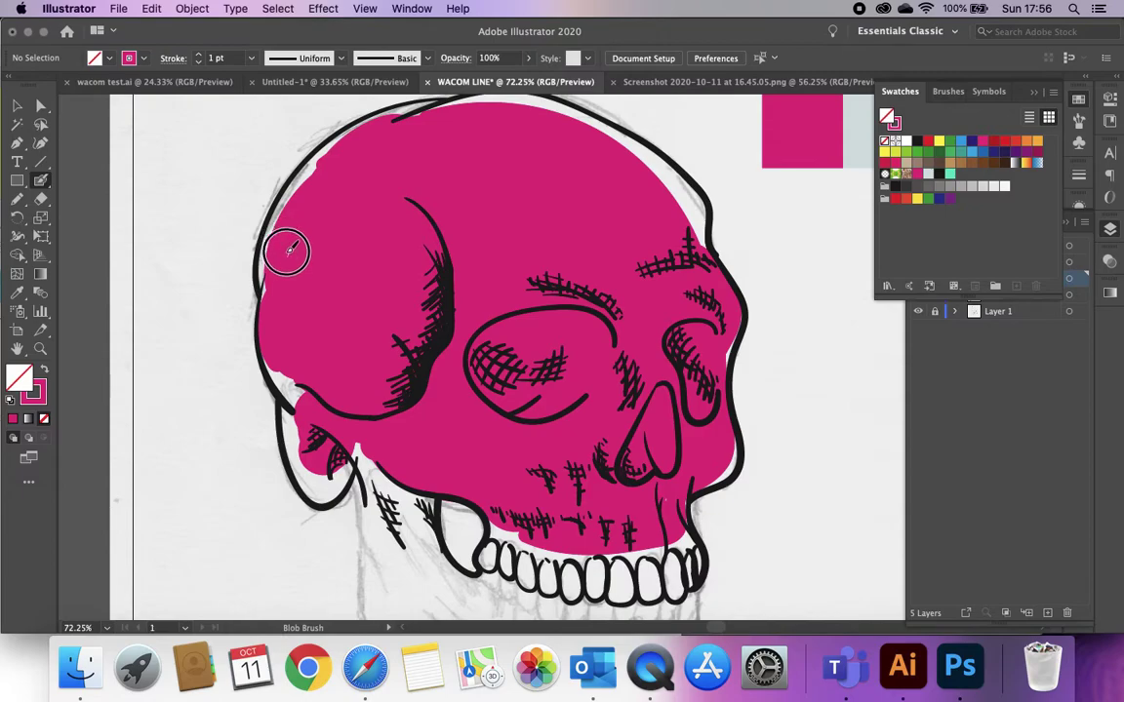
Fill the unpainted gaps with pink along the outline at the back of the skull, beside the temple
key(super+equal)
key(super+equal)
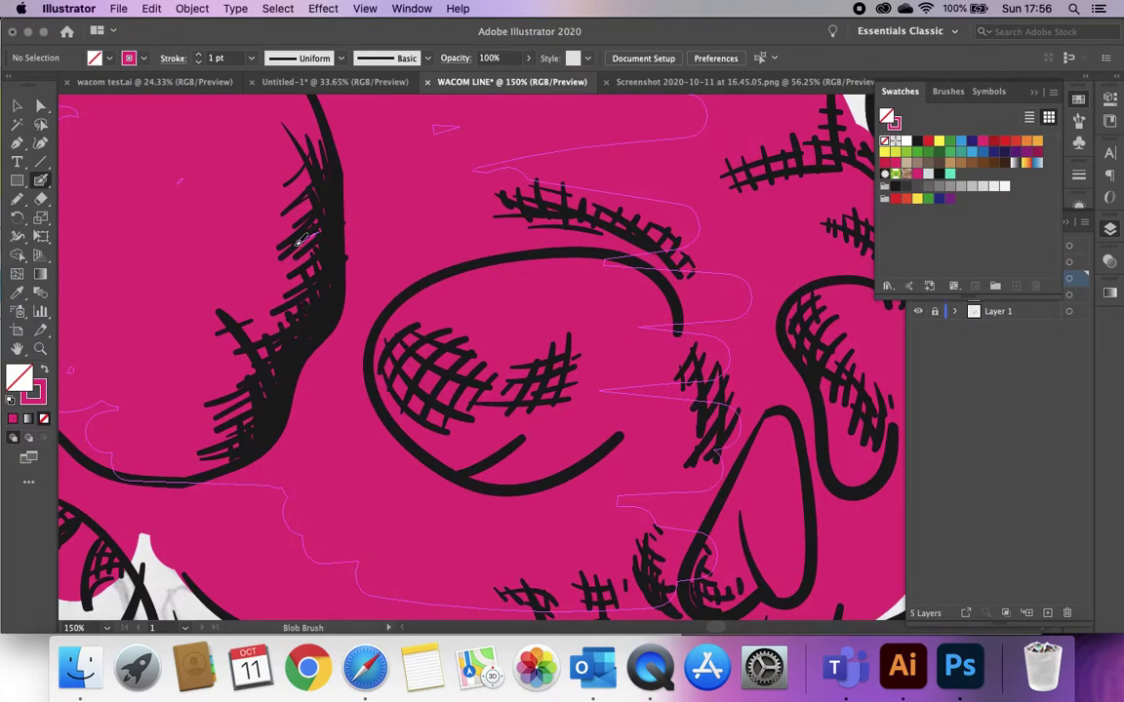
drag(150, 310, 460, 293)
drag(300, 285, 388, 251)
mouse_move(413, 394)
mouse_down()
mouse_move(378, 376)
mouse_move(348, 272)
mouse_up()
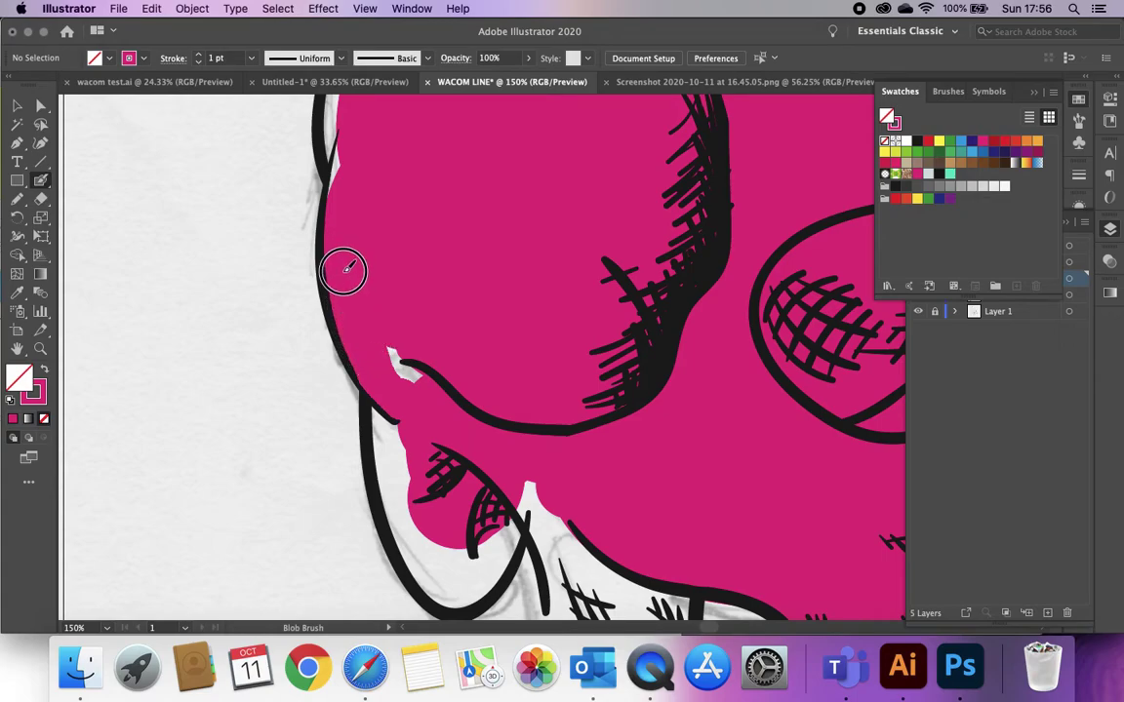
mouse_move(352, 322)
mouse_down()
mouse_move(416, 388)
mouse_move(384, 245)
mouse_move(346, 355)
mouse_up()
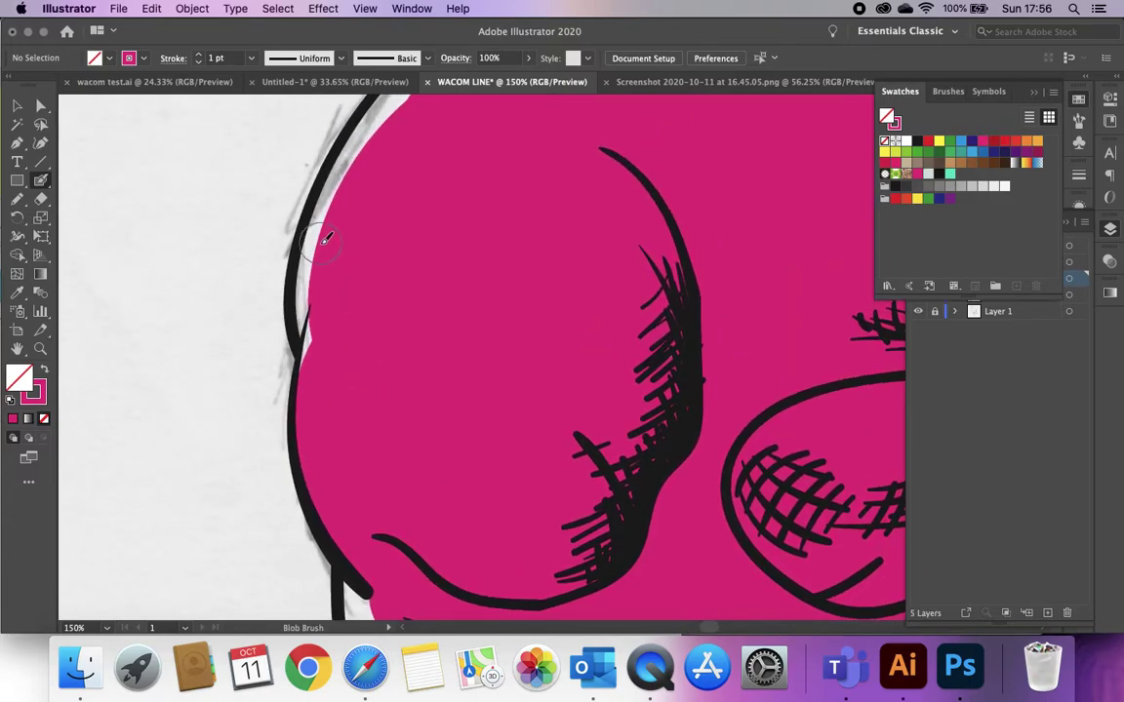
drag(330, 235, 317, 255)
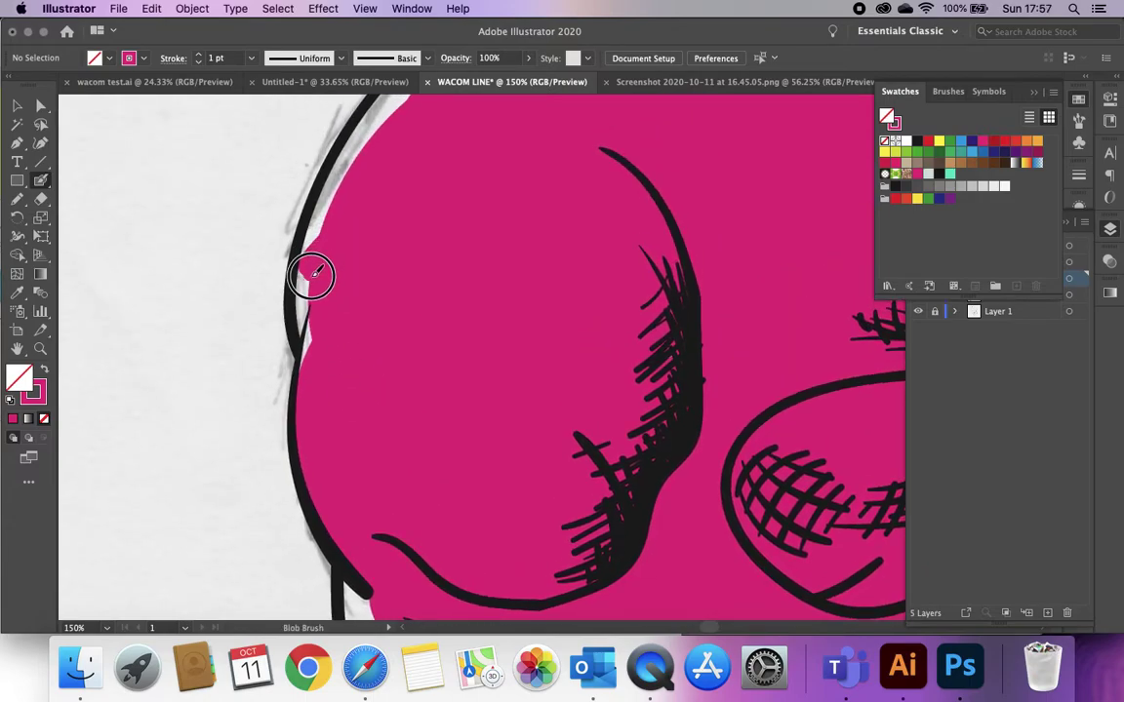
drag(299, 271, 313, 344)
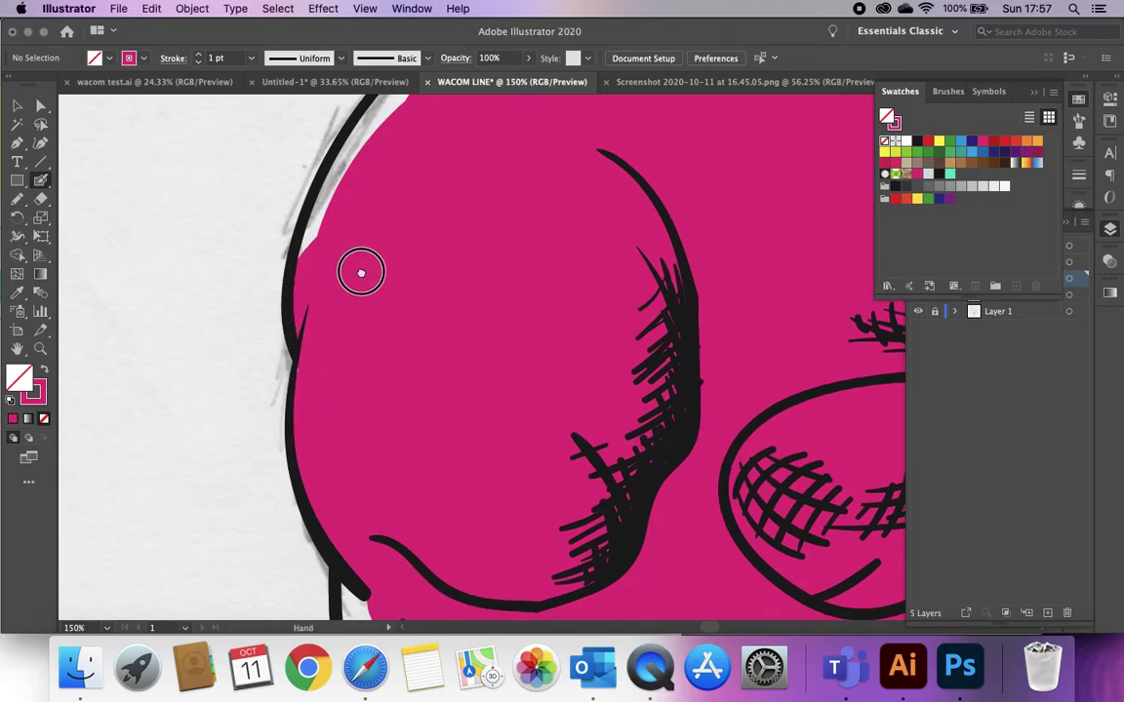
Paint pink up to the outline along the upper back and crown of the skull
scroll(359, 269, up, 3)
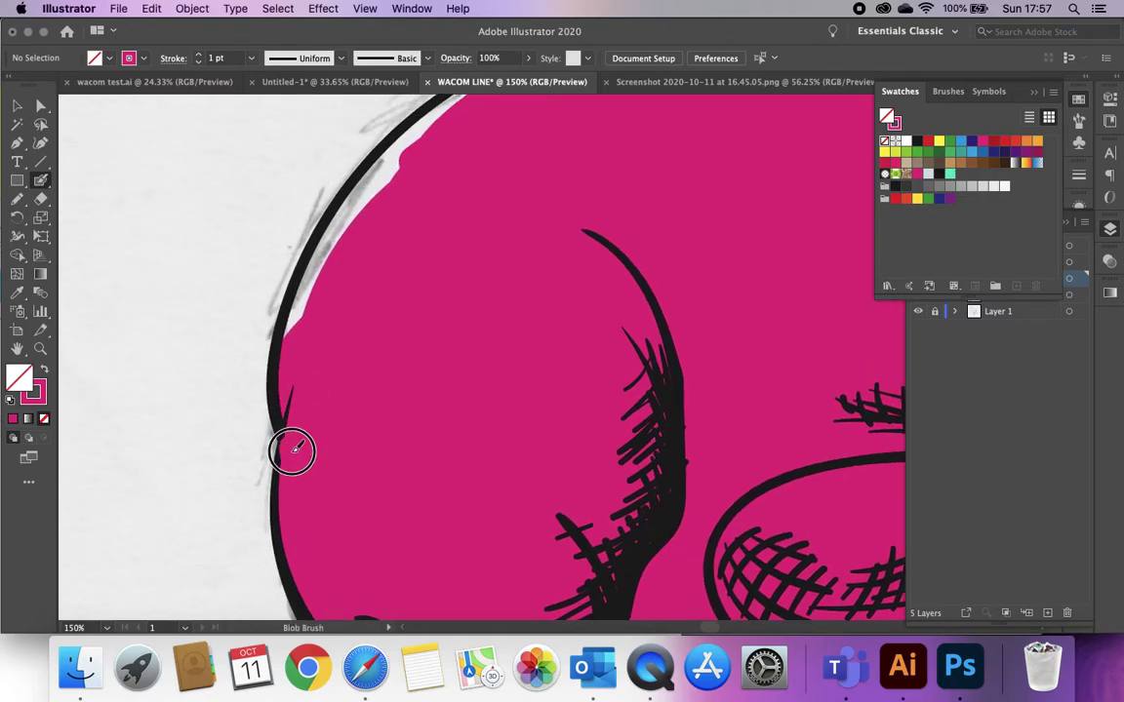
scroll(359, 275, up, 5)
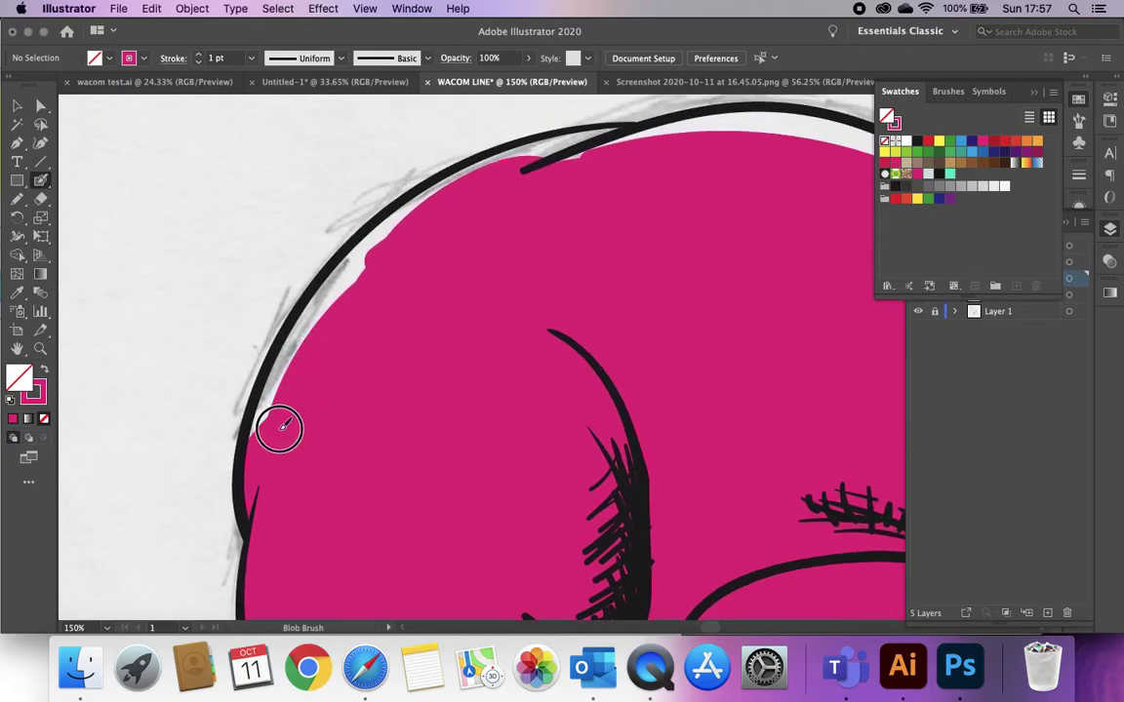
mouse_move(269, 434)
mouse_down()
mouse_move(269, 444)
mouse_move(286, 366)
mouse_move(419, 201)
mouse_move(479, 176)
mouse_move(620, 168)
mouse_up()
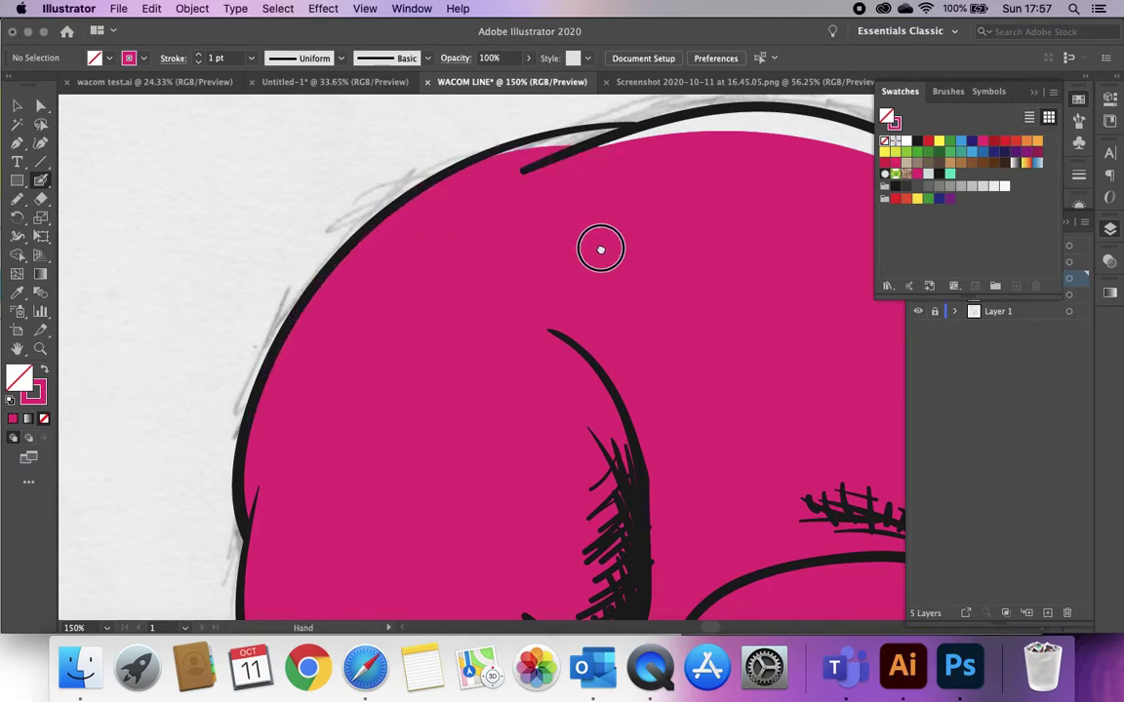
drag(601, 249, 419, 364)
mouse_move(326, 283)
mouse_down()
mouse_move(342, 268)
mouse_move(321, 271)
mouse_move(382, 260)
mouse_move(507, 251)
mouse_move(364, 279)
mouse_move(315, 303)
mouse_up()
drag(486, 304, 365, 282)
mouse_move(362, 210)
mouse_down()
mouse_move(429, 200)
mouse_move(500, 212)
mouse_move(473, 202)
mouse_move(481, 200)
mouse_move(577, 235)
mouse_move(513, 203)
mouse_move(681, 283)
mouse_move(778, 372)
mouse_move(835, 510)
mouse_move(852, 520)
mouse_move(841, 406)
mouse_move(754, 323)
mouse_move(695, 283)
mouse_up()
Fill the rounded bone behind the jaw and the hatched area beneath the cheekbone with pink
key(space)
mouse_move(371, 458)
mouse_down()
mouse_move(448, 218)
mouse_move(451, 178)
mouse_up()
mouse_move(394, 388)
mouse_down()
mouse_move(546, 186)
mouse_move(527, 99)
mouse_up()
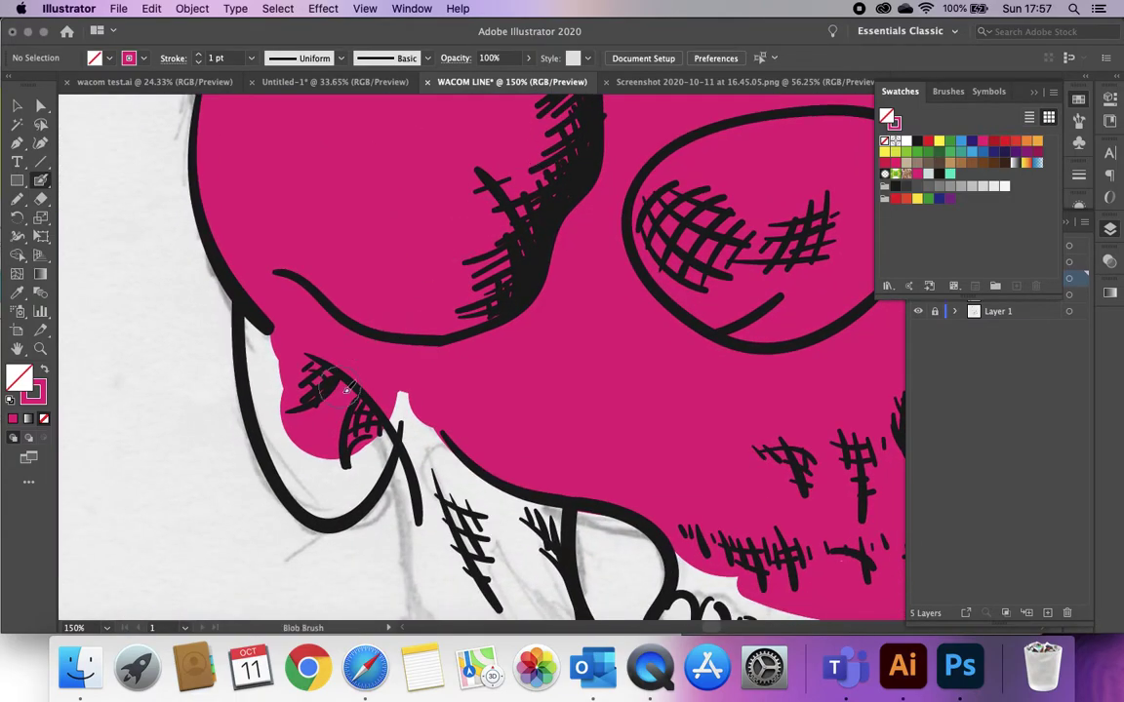
mouse_move(335, 505)
mouse_down()
mouse_move(367, 486)
mouse_move(385, 418)
mouse_move(316, 507)
mouse_move(291, 460)
mouse_move(268, 322)
mouse_move(263, 358)
mouse_move(294, 478)
mouse_move(326, 461)
mouse_move(266, 417)
mouse_move(239, 292)
mouse_up()
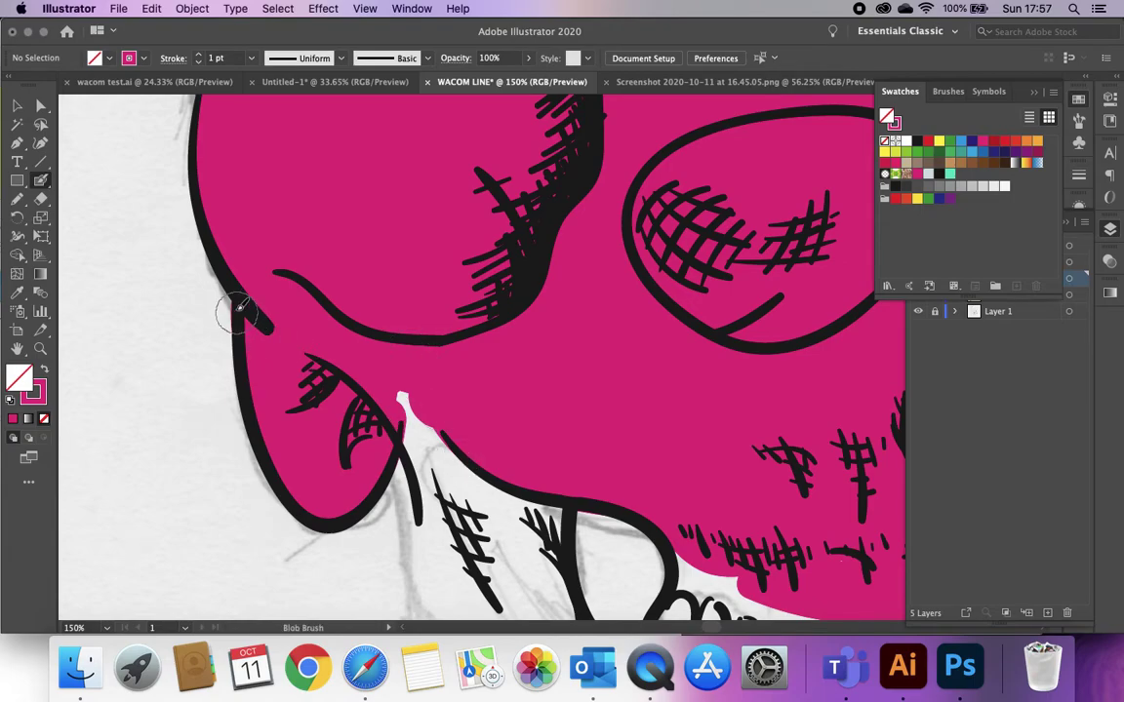
mouse_move(466, 444)
mouse_down()
mouse_move(360, 314)
mouse_move(316, 296)
mouse_move(288, 257)
mouse_move(285, 273)
mouse_move(314, 301)
mouse_move(321, 326)
mouse_move(296, 299)
mouse_move(324, 371)
mouse_move(332, 344)
mouse_move(346, 349)
mouse_move(328, 316)
mouse_move(370, 381)
mouse_move(401, 394)
mouse_move(411, 377)
mouse_move(437, 373)
mouse_move(355, 342)
mouse_move(334, 314)
mouse_move(368, 344)
mouse_move(332, 390)
mouse_move(315, 381)
mouse_move(328, 403)
mouse_move(420, 436)
mouse_move(387, 419)
mouse_move(387, 431)
mouse_move(373, 413)
mouse_move(432, 381)
mouse_move(447, 455)
mouse_move(423, 417)
mouse_move(456, 371)
mouse_up()
Paint pink up to the outline along the front of the face beside the far eye socket
mouse_move(570, 462)
mouse_down()
mouse_move(318, 304)
mouse_move(216, 410)
mouse_up()
mouse_move(568, 298)
mouse_down()
mouse_move(598, 294)
mouse_move(604, 355)
mouse_move(599, 303)
mouse_up()
mouse_move(389, 340)
mouse_down()
mouse_move(351, 356)
mouse_move(254, 445)
mouse_up()
mouse_move(572, 270)
mouse_down()
mouse_move(558, 346)
mouse_move(512, 360)
mouse_move(485, 389)
mouse_move(562, 365)
mouse_move(549, 338)
mouse_move(509, 329)
mouse_move(396, 360)
mouse_move(479, 472)
mouse_up()
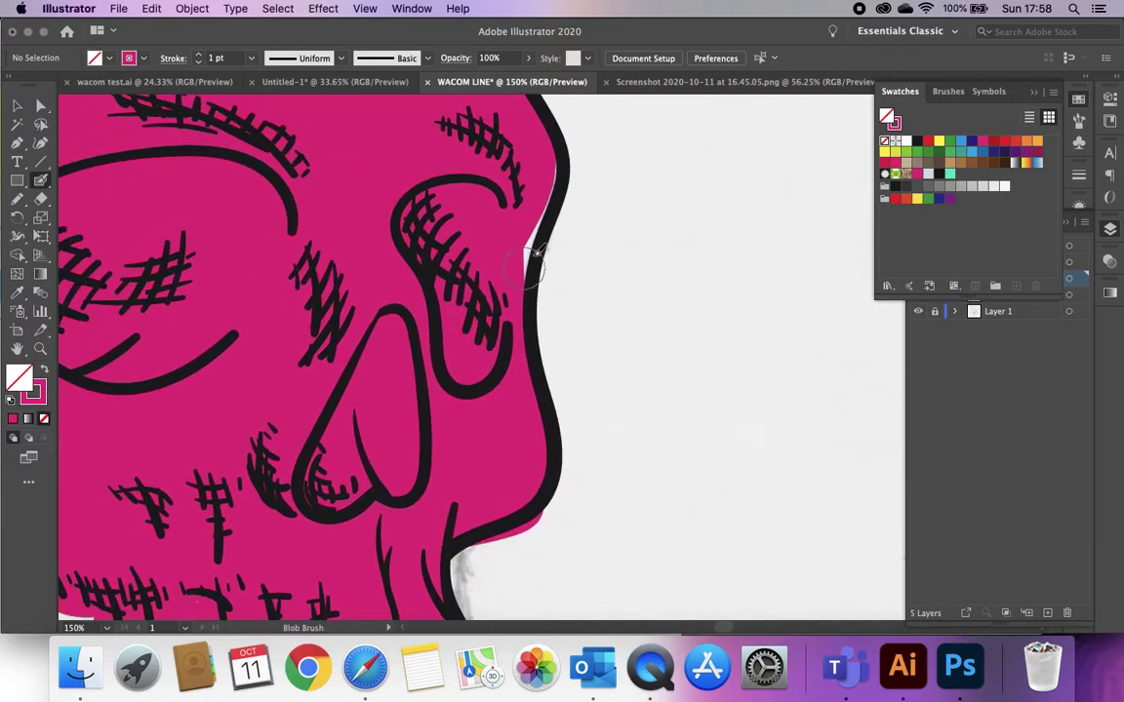
drag(544, 186, 509, 283)
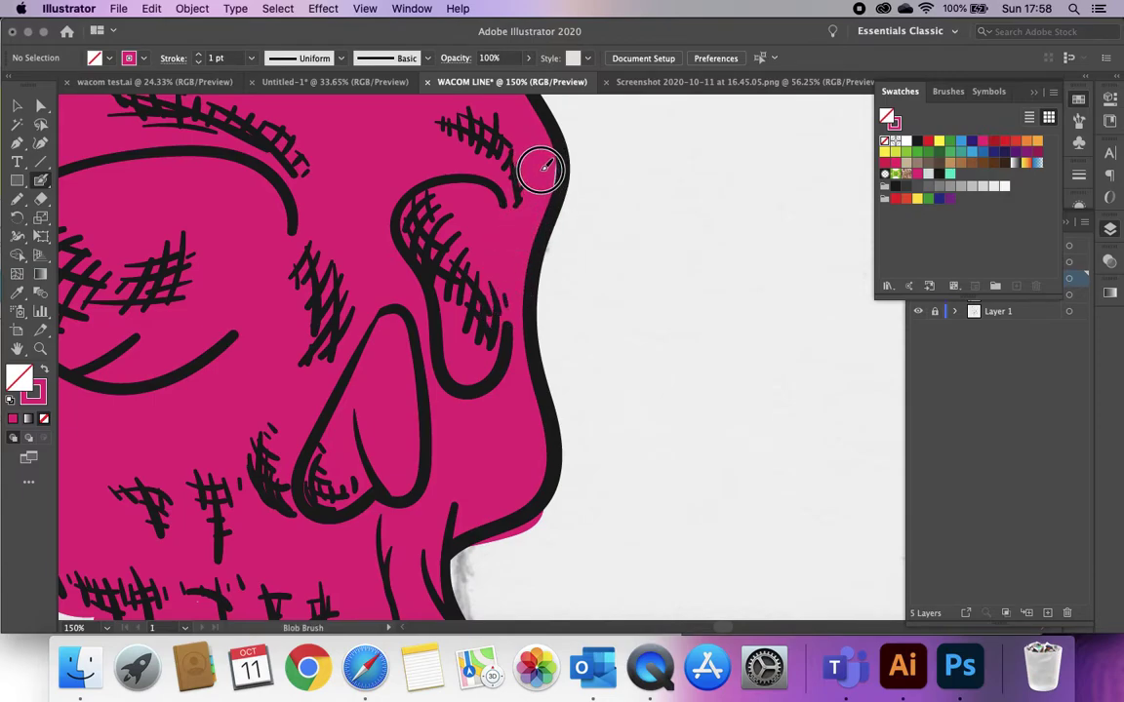
Erase the pink that spills past the outline below the nose and at the back of the skull
drag(426, 222, 477, 141)
drag(358, 471, 436, 335)
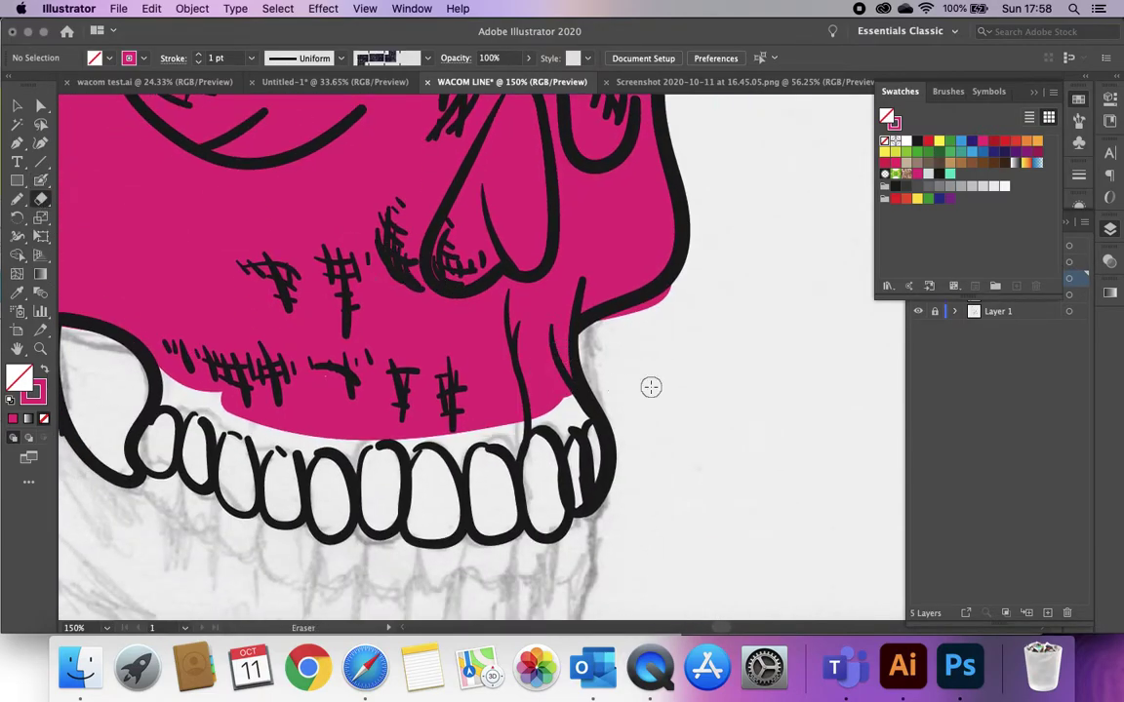
mouse_move(606, 328)
mouse_down()
mouse_move(689, 285)
mouse_move(664, 300)
mouse_up()
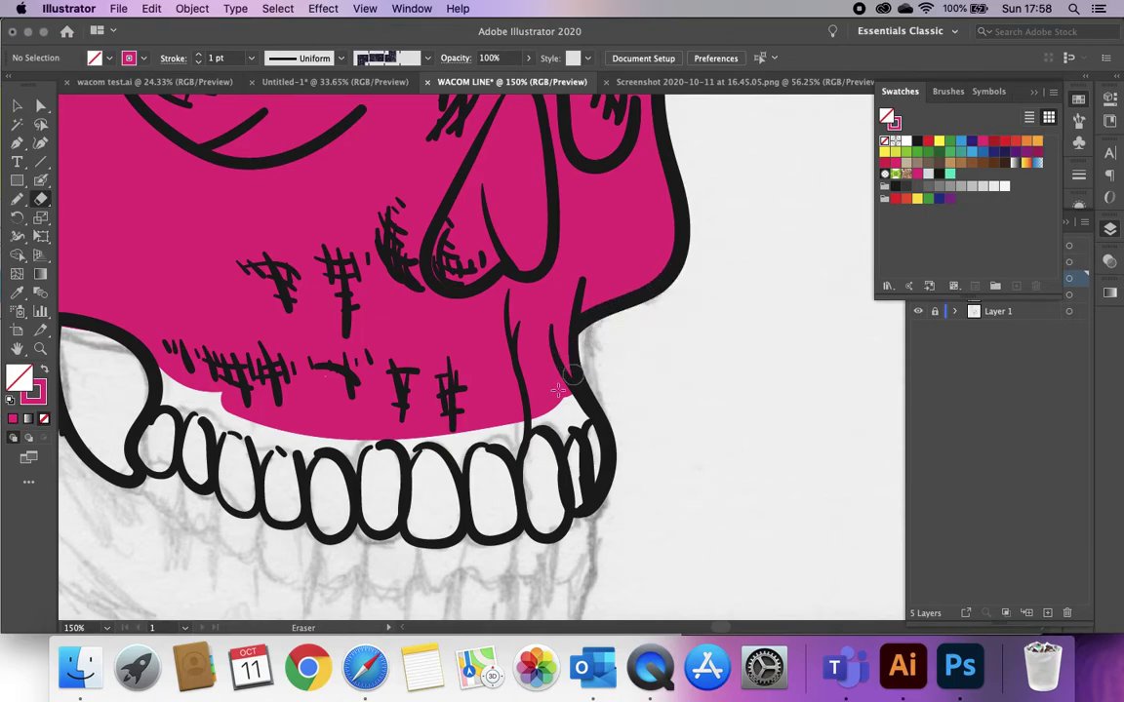
drag(368, 478, 766, 458)
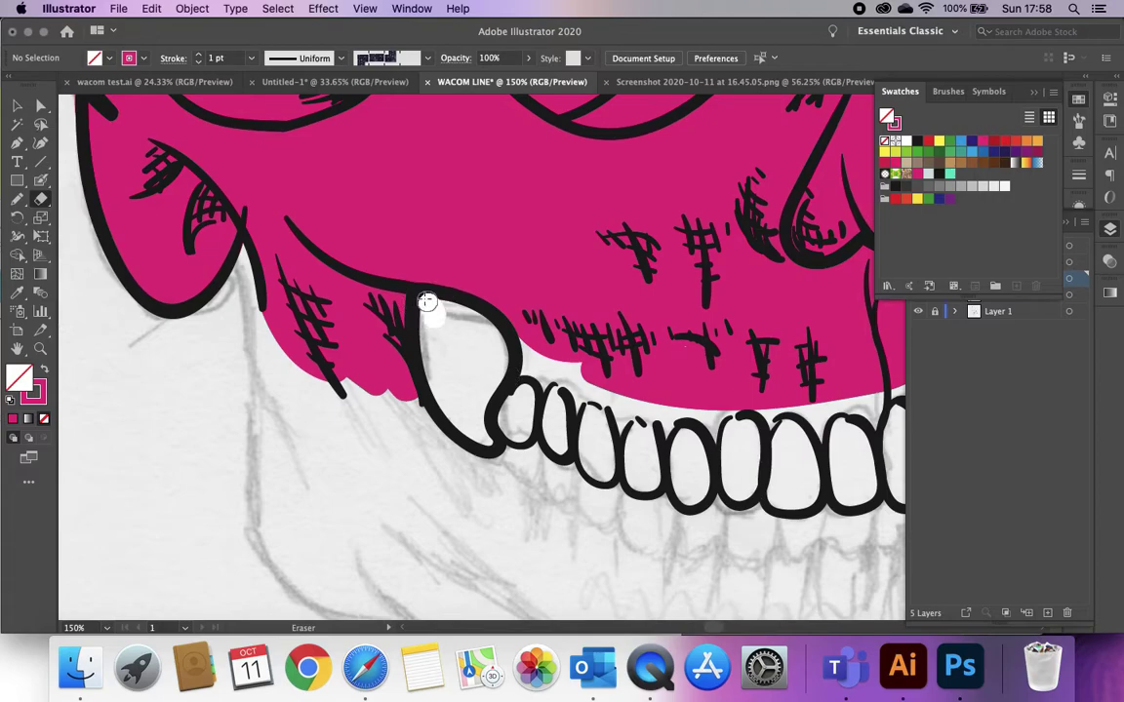
mouse_move(237, 347)
mouse_down()
mouse_move(238, 369)
mouse_move(416, 522)
mouse_up()
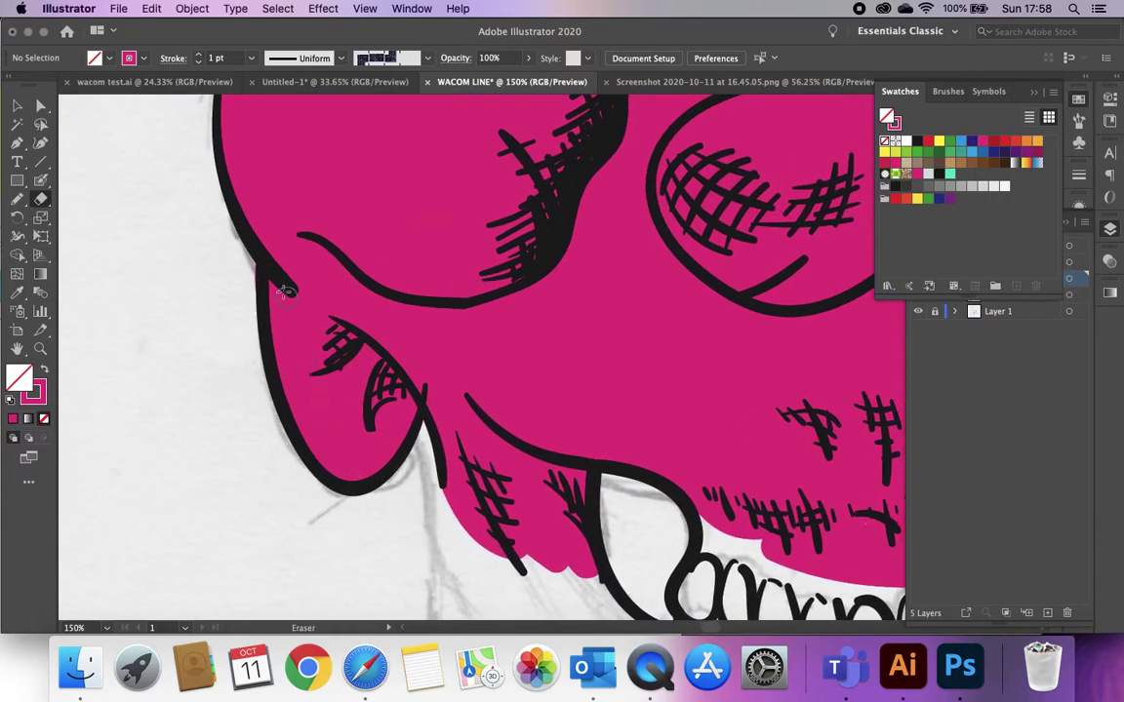
drag(250, 262, 249, 325)
drag(364, 350, 201, 599)
drag(442, 337, 417, 390)
drag(353, 539, 446, 294)
drag(271, 542, 333, 227)
drag(347, 506, 282, 408)
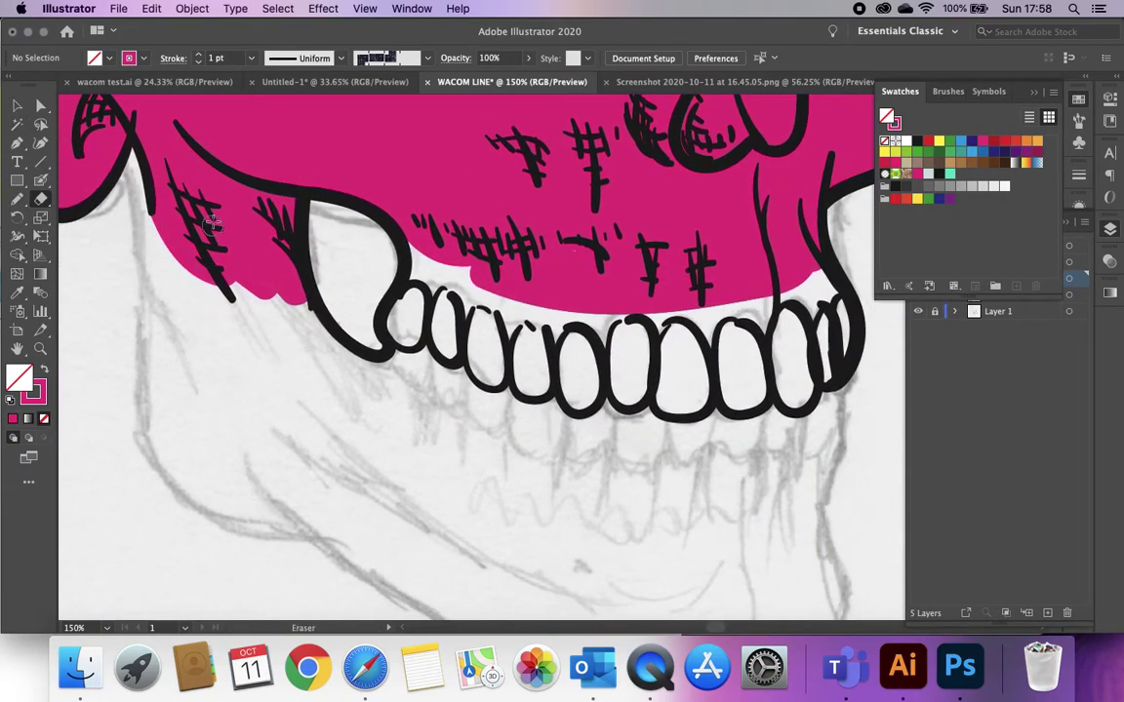
Patch the small hole in the pink base within the hatching beneath the cheekbone using the Blob Brush
key(super+minus)
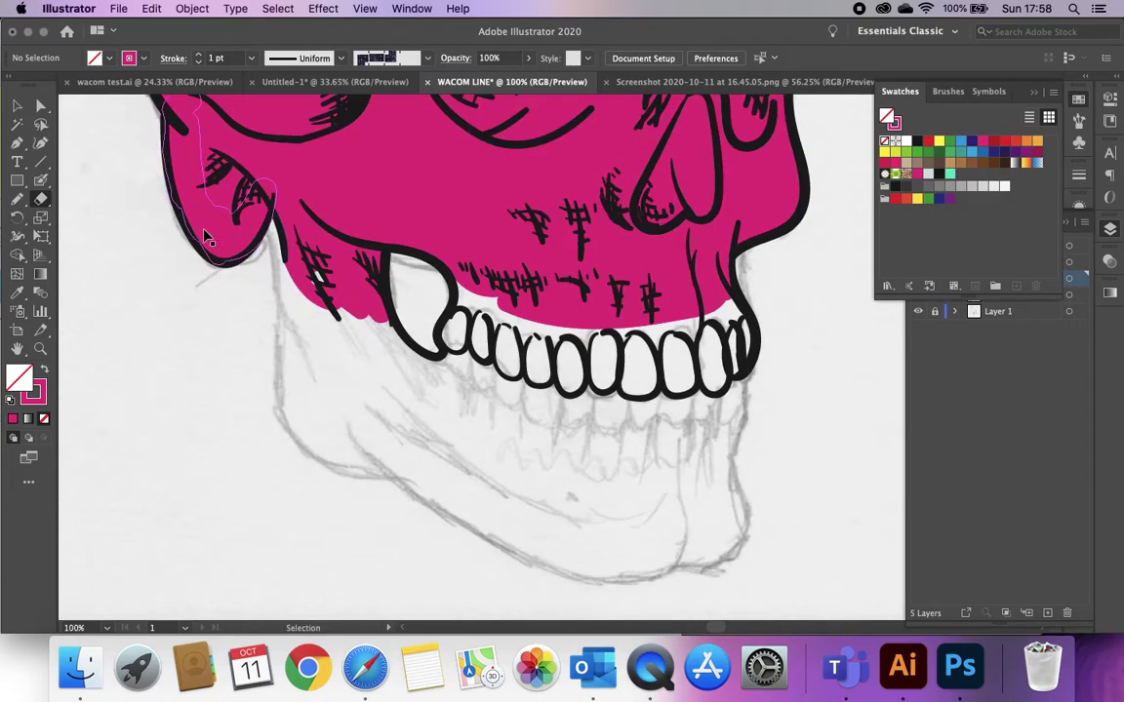
key(super+minus)
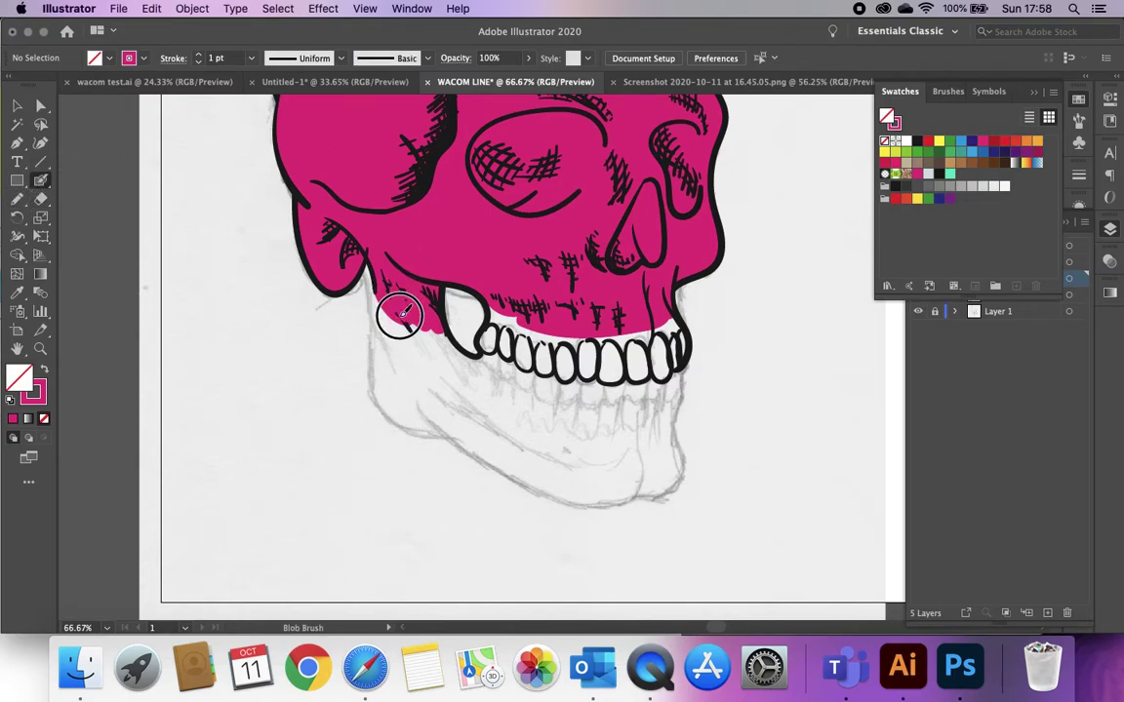
mouse_move(498, 193)
mouse_down()
mouse_move(394, 307)
mouse_move(394, 389)
mouse_move(422, 322)
mouse_up()
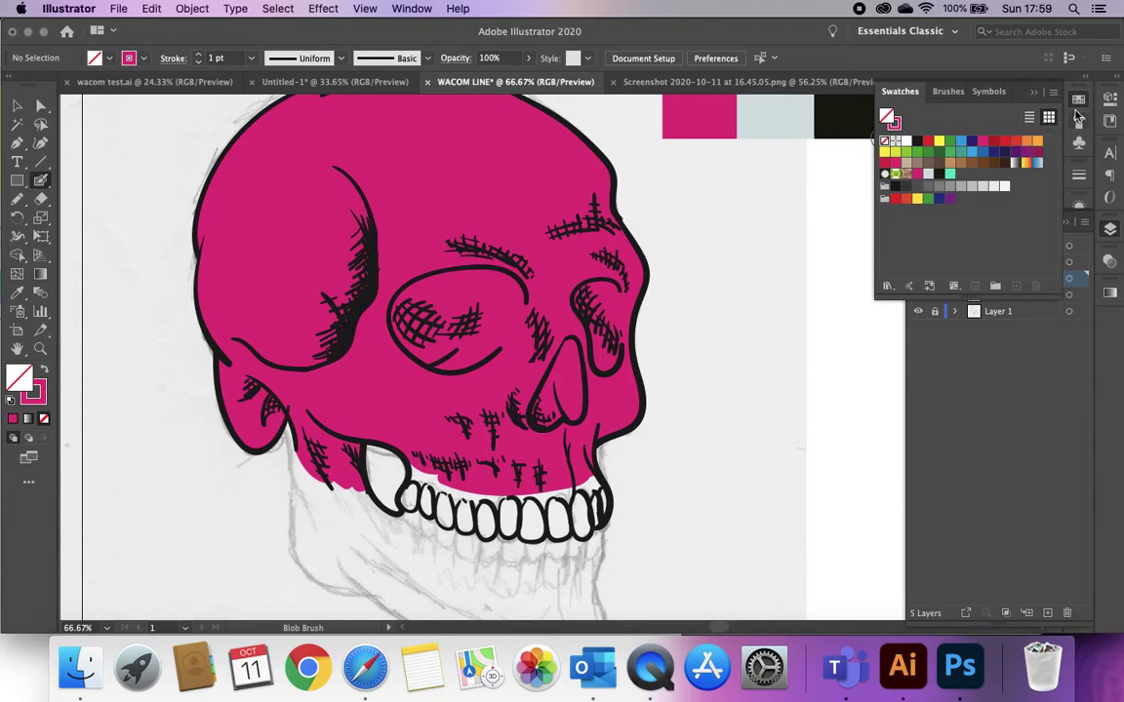
Rename the painted layer to Base and lock it, add a new layer above it, and lock the Pencil brush layer
click(1037, 91)
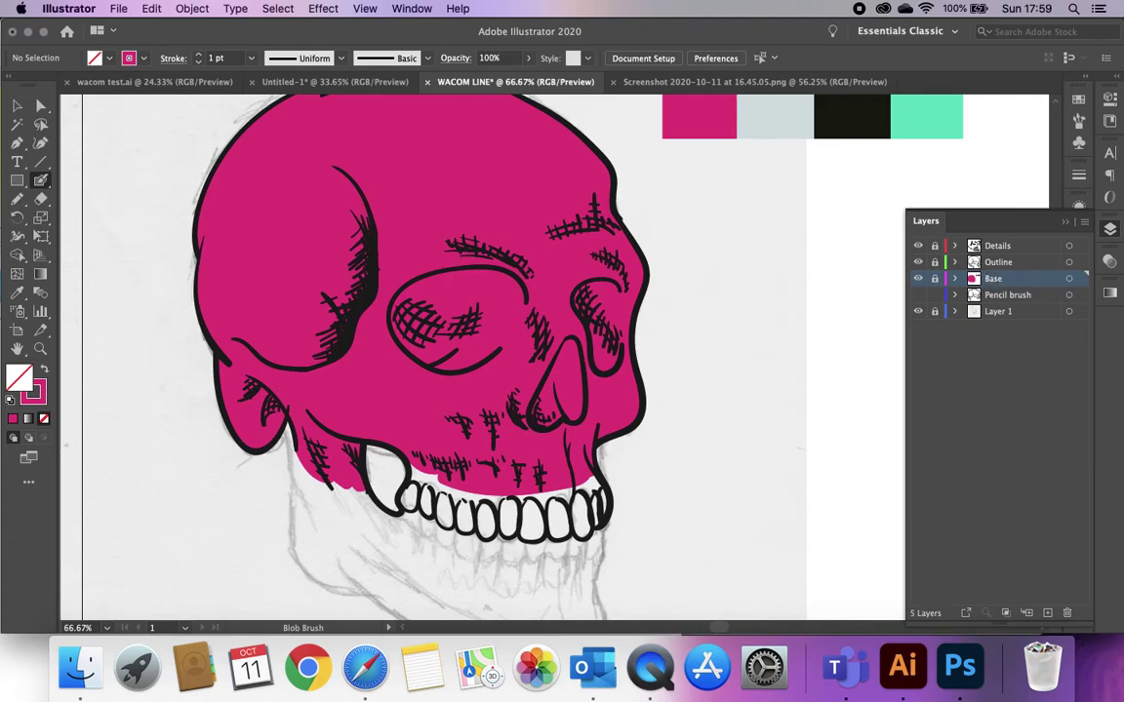
click(1047, 613)
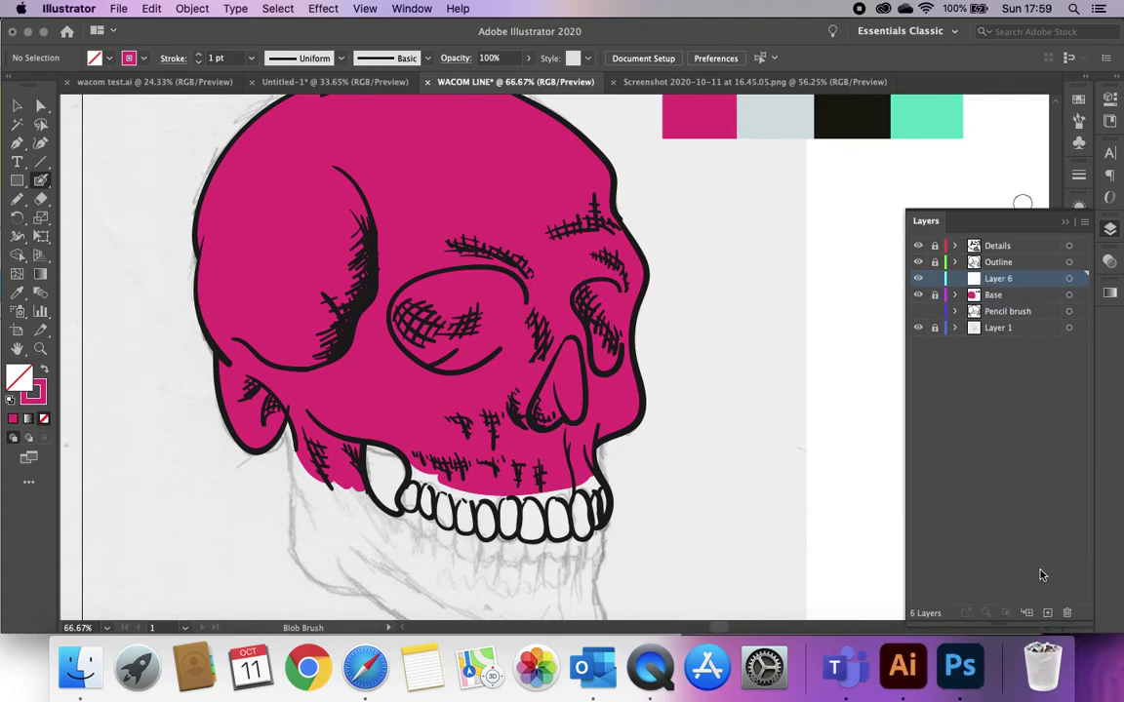
click(944, 316)
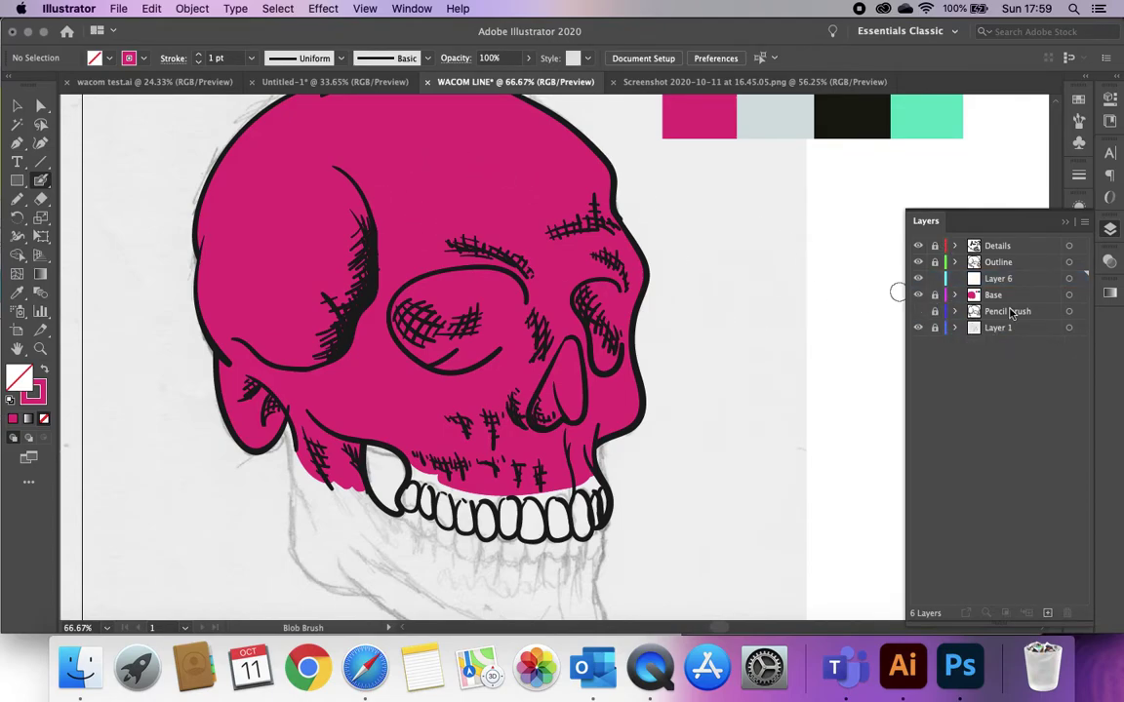
scroll(345, 266, up, 3)
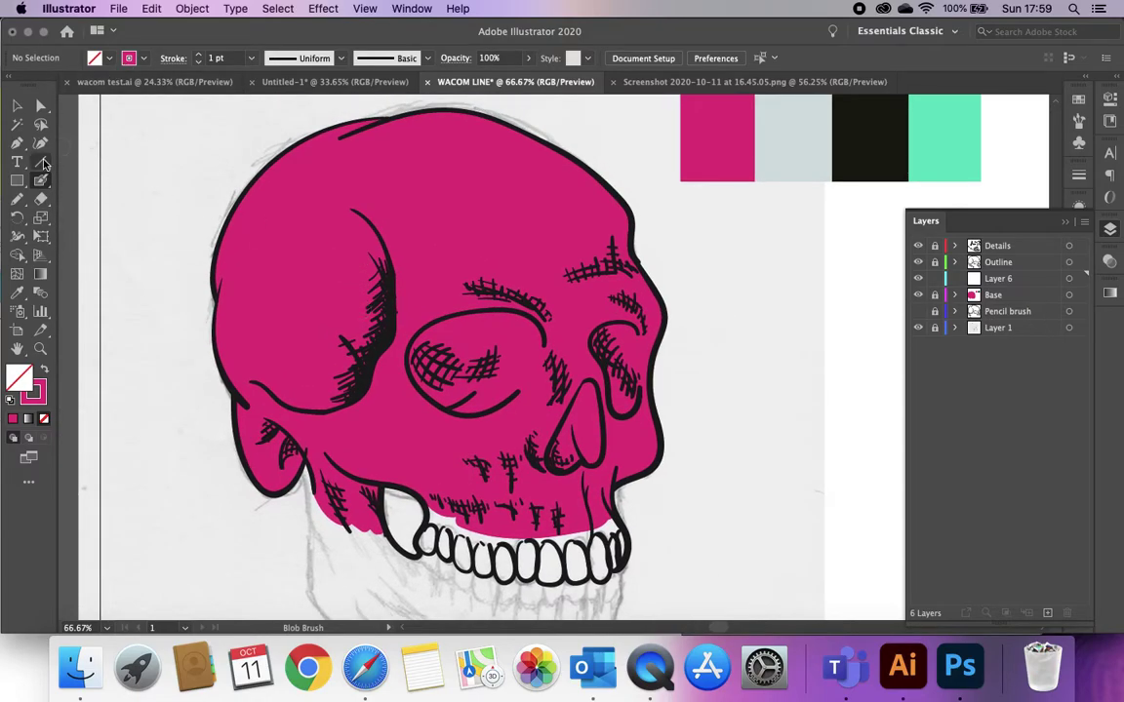
Open the Color Guide panel and dock it with the collapsed panels
click(423, 8)
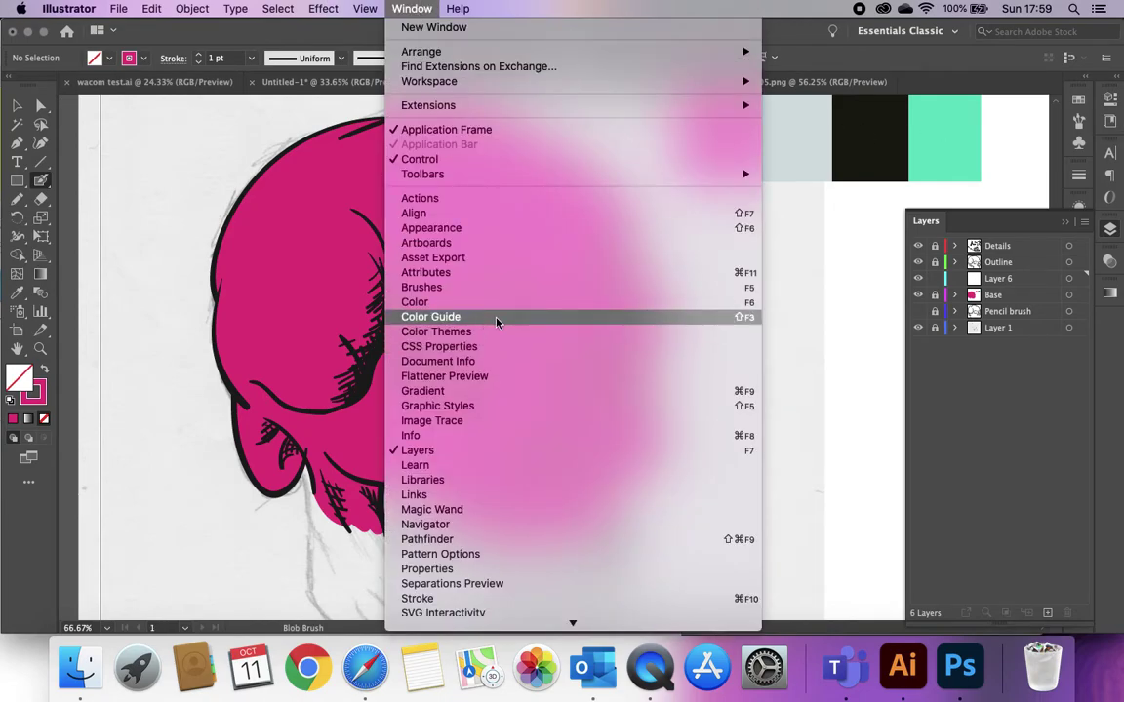
click(430, 317)
drag(924, 99, 1109, 323)
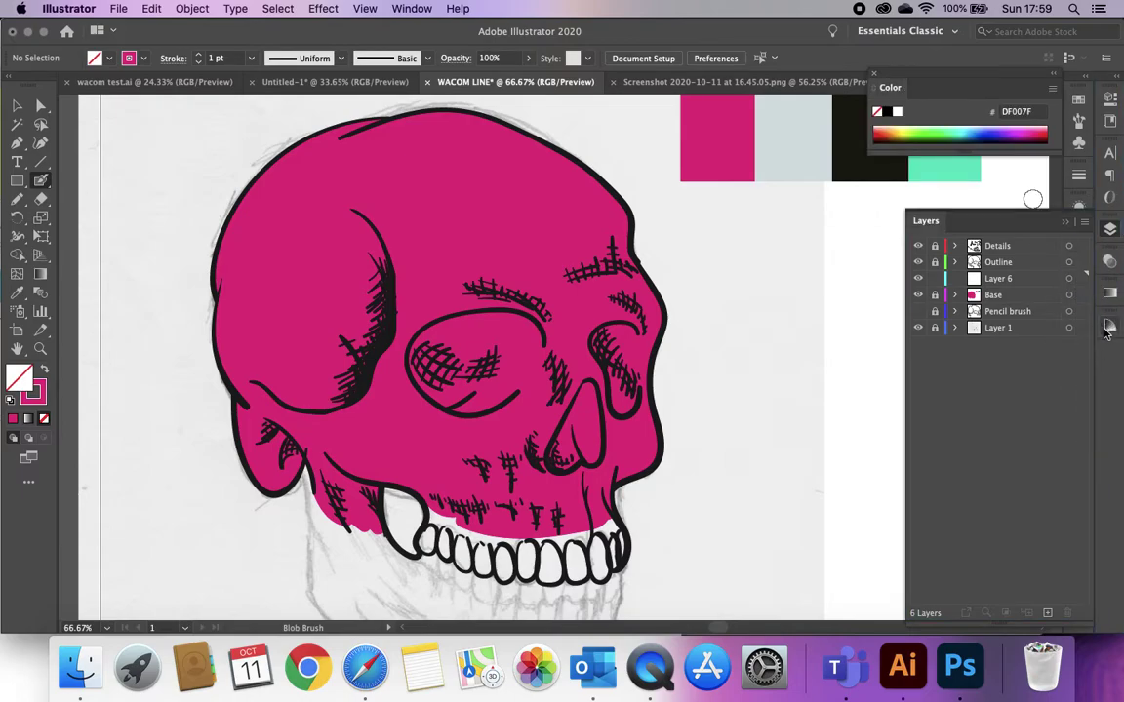
Pick a darker shade of the base pink from the Color Guide and make it the stroke colour for the Blob Brush
click(872, 77)
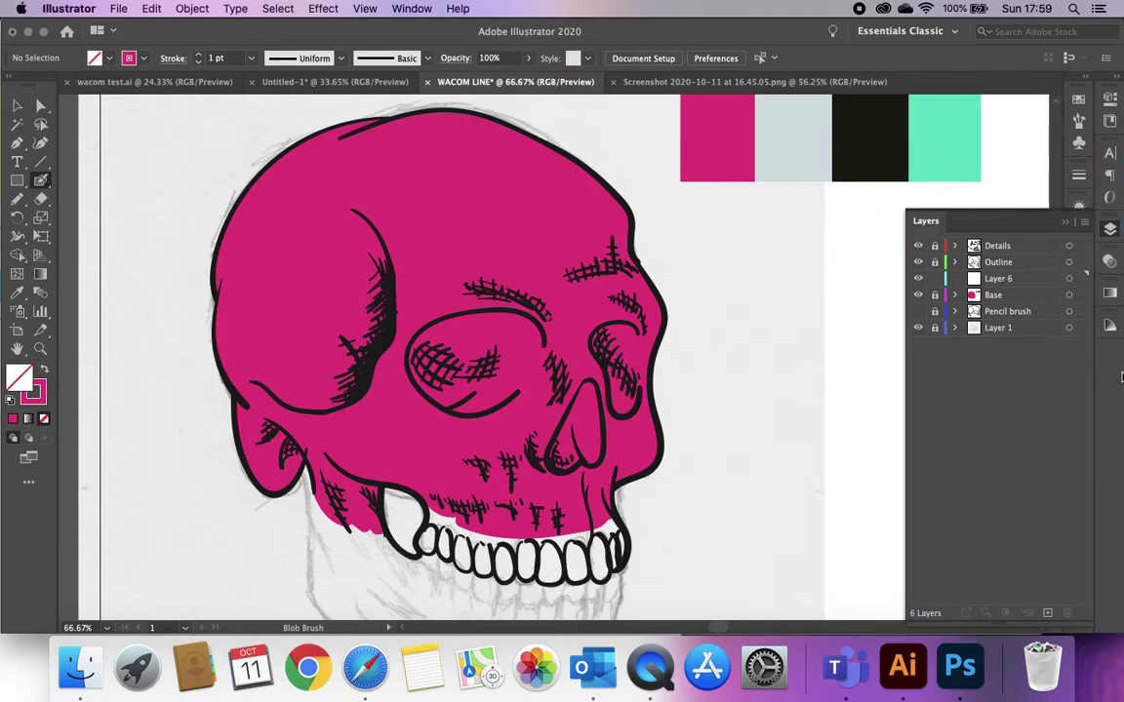
click(1110, 323)
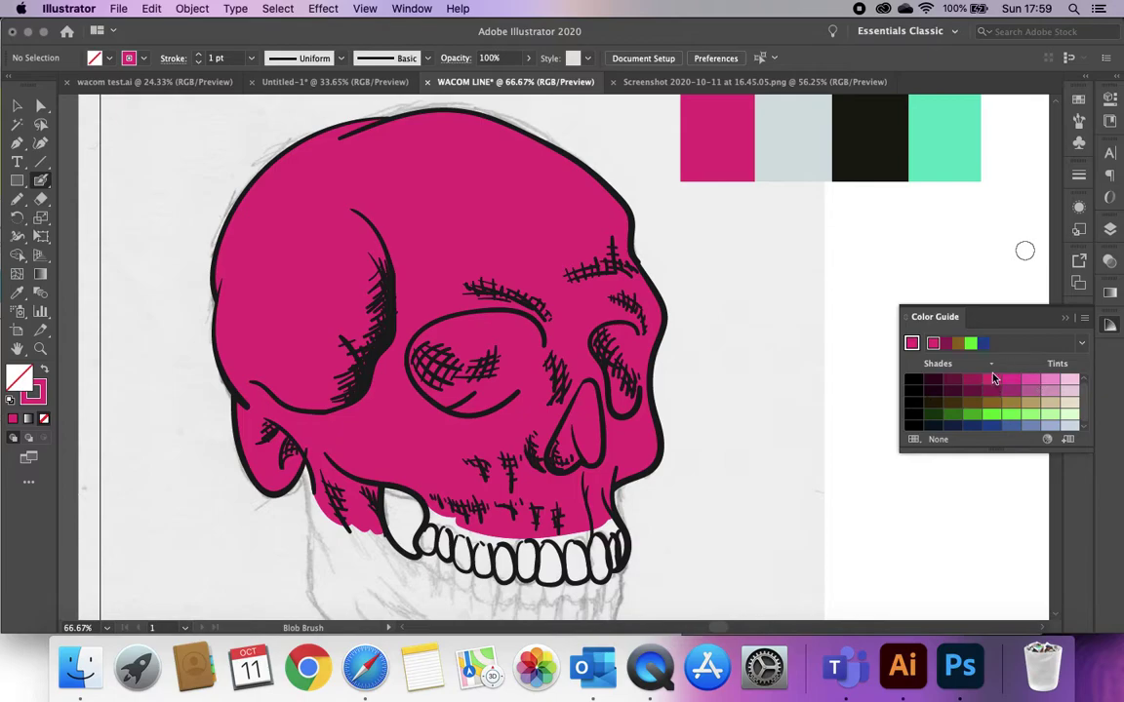
click(992, 381)
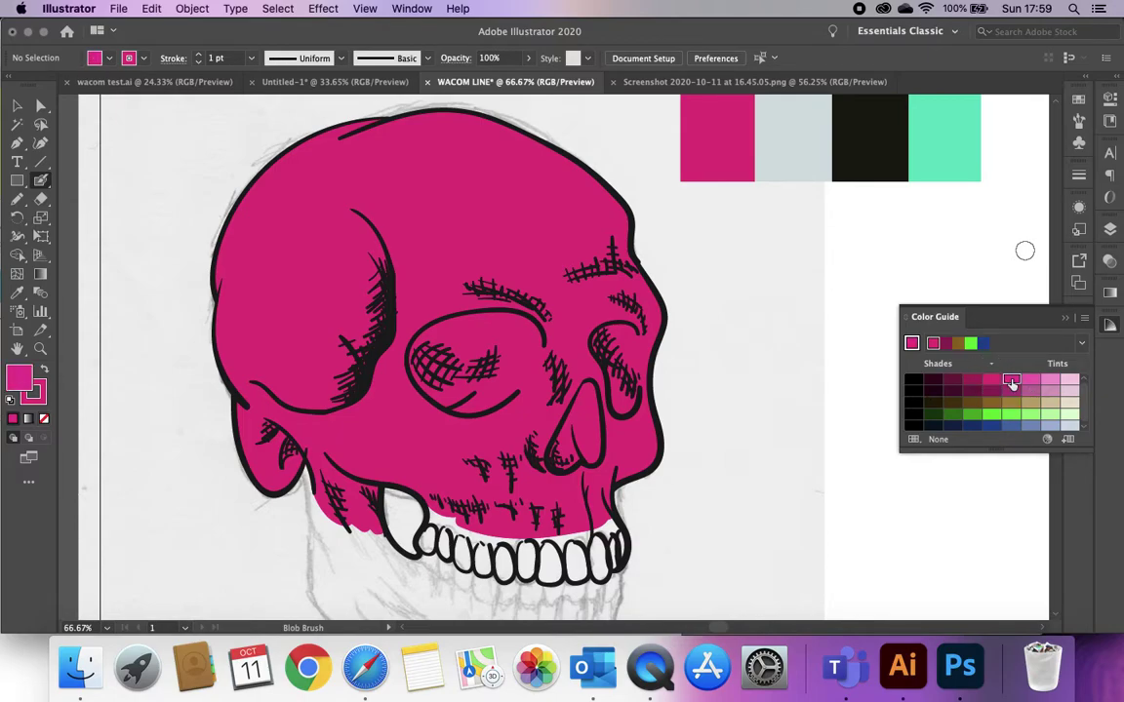
click(972, 382)
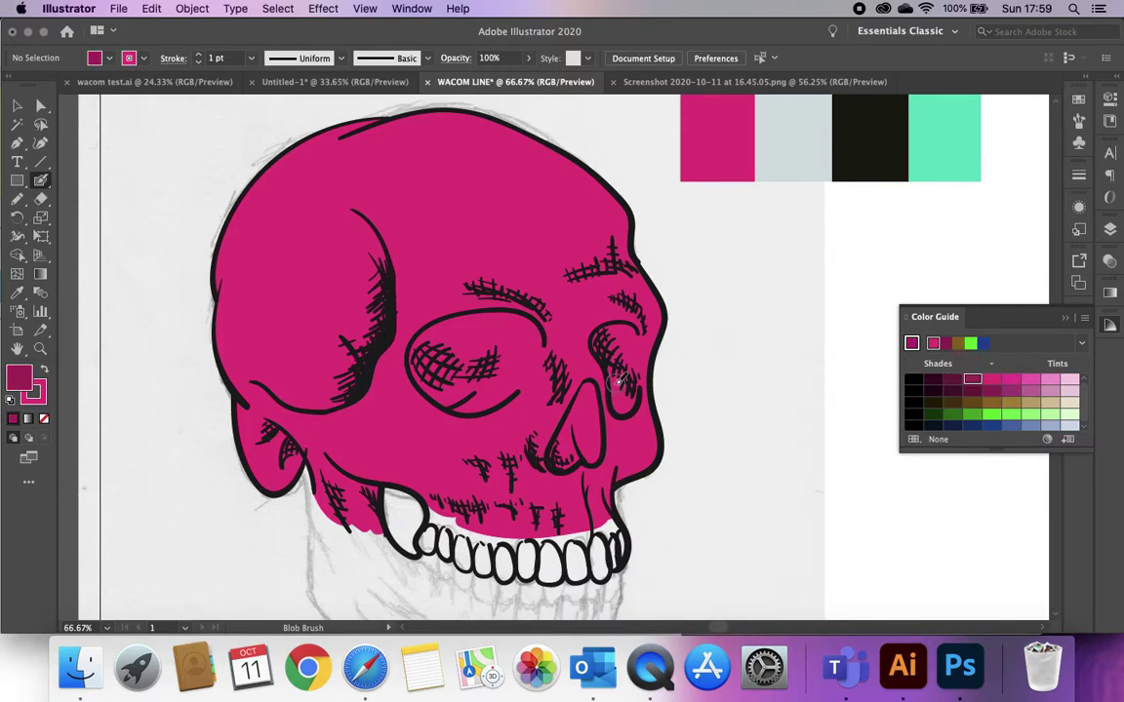
click(42, 388)
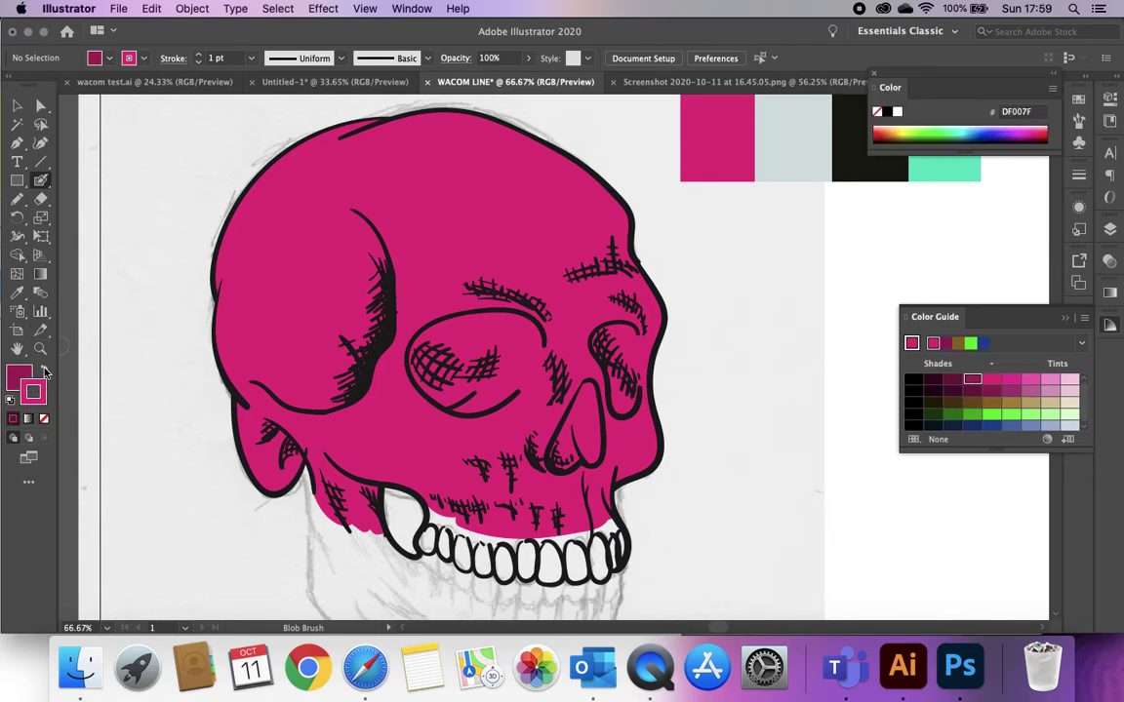
click(44, 369)
drag(234, 340, 304, 246)
click(44, 371)
drag(231, 258, 289, 203)
key(super+z)
key(shift+x)
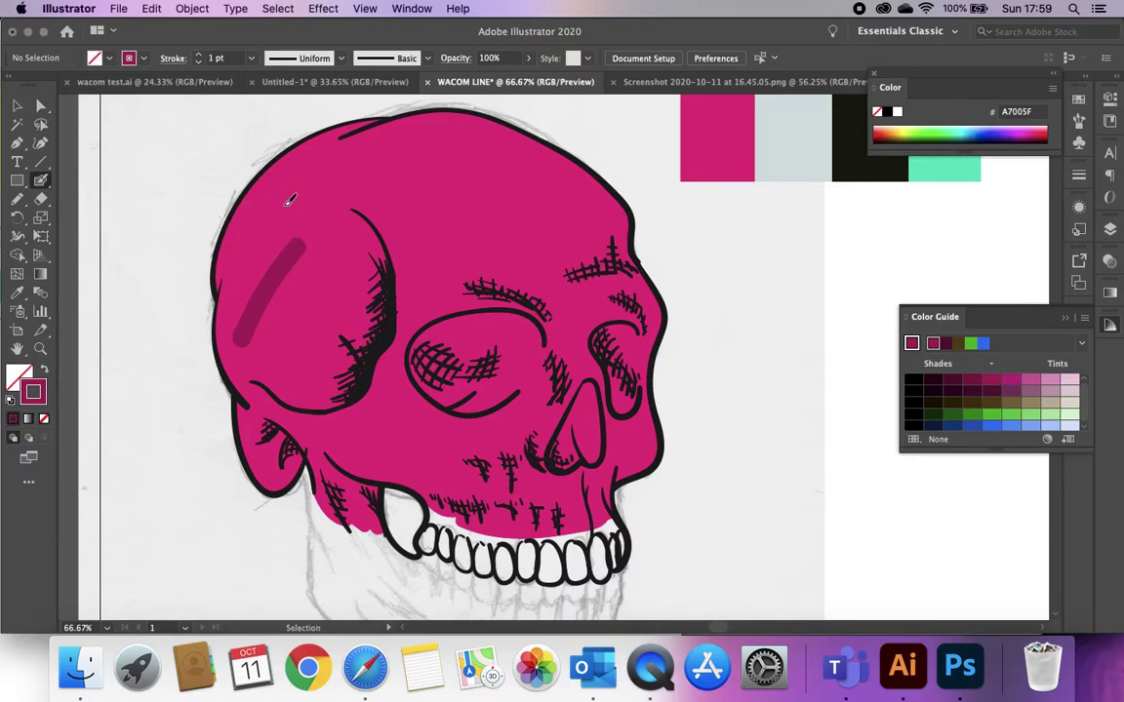
key(super+z)
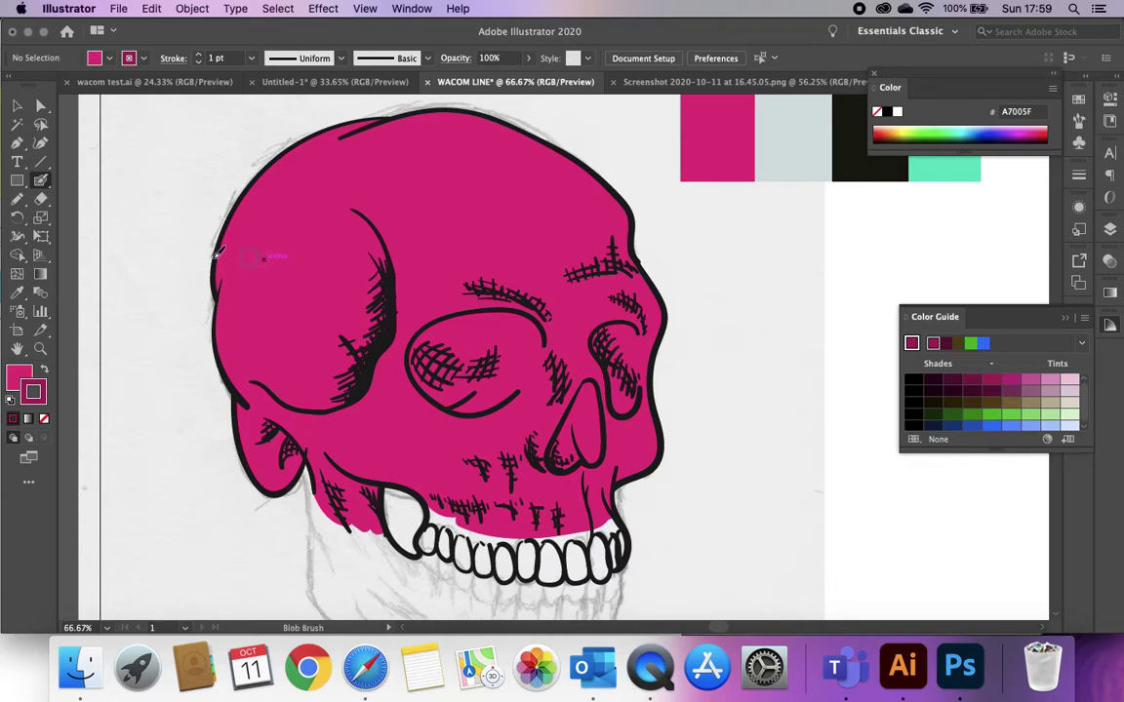
Rename Layer 6 to Shadow and set the Blob Brush size to 15 pt
click(1109, 233)
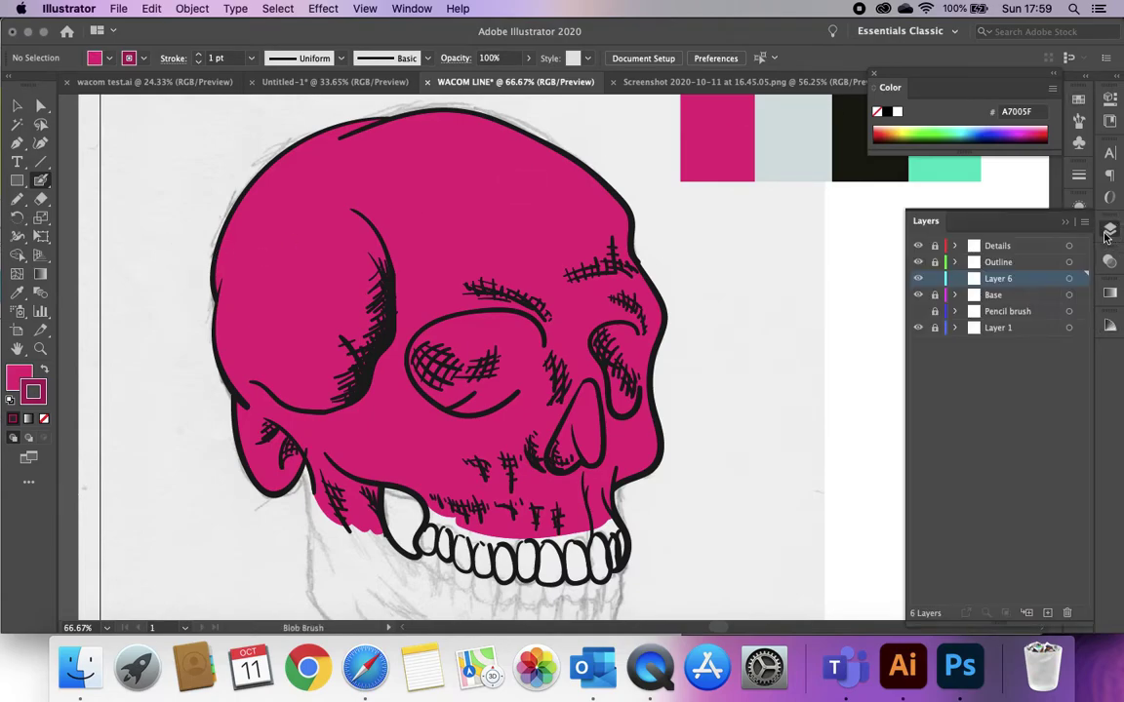
double_click(992, 280)
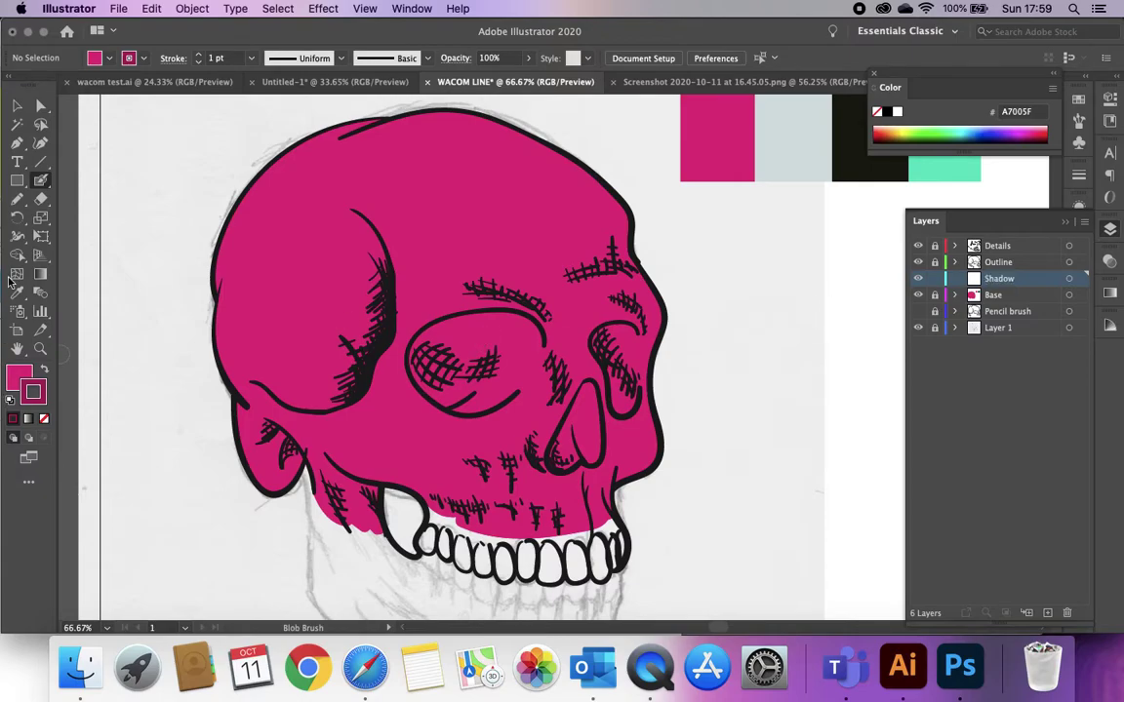
double_click(41, 183)
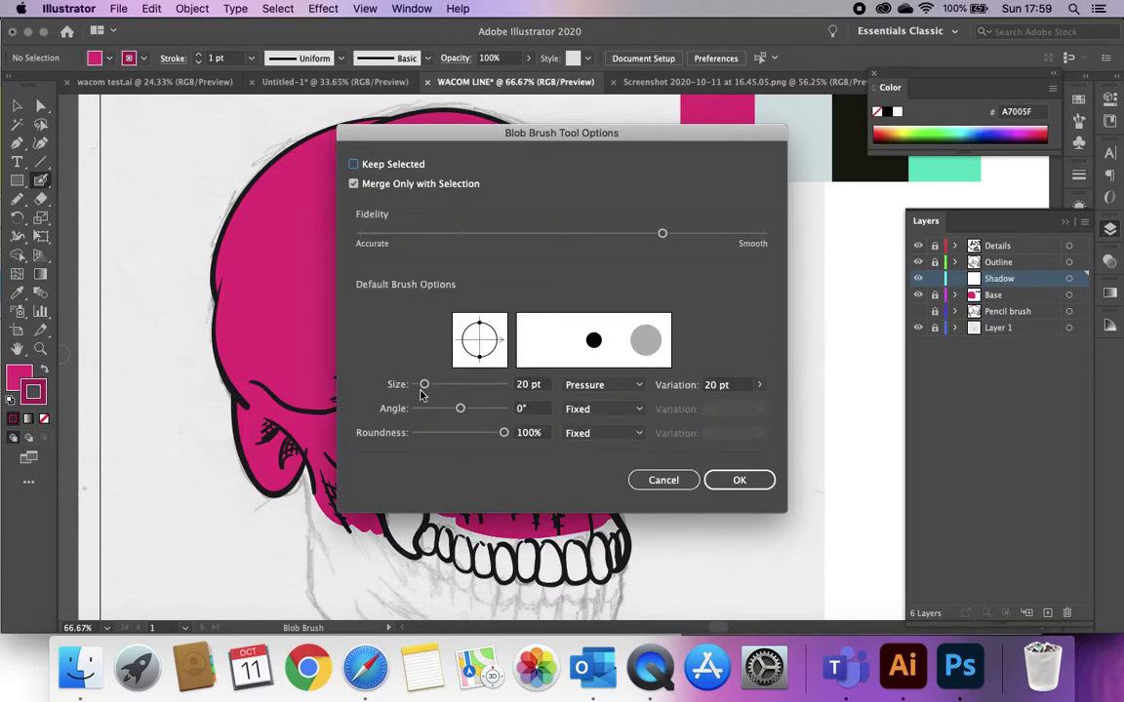
drag(425, 391, 421, 387)
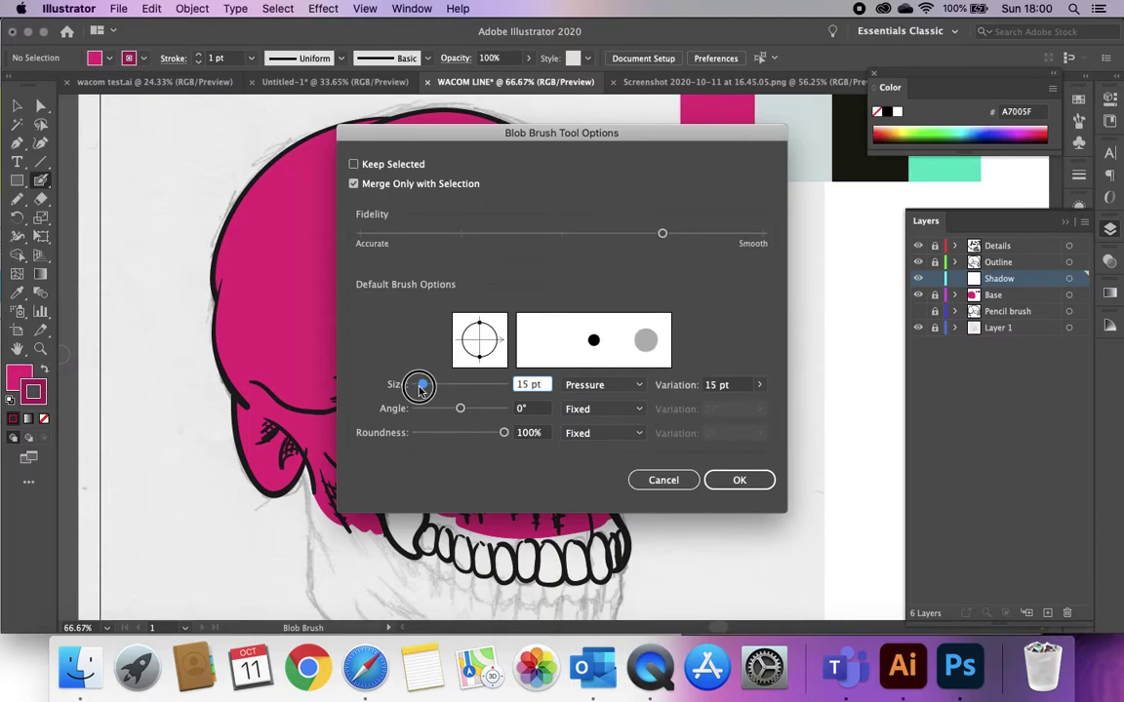
click(742, 481)
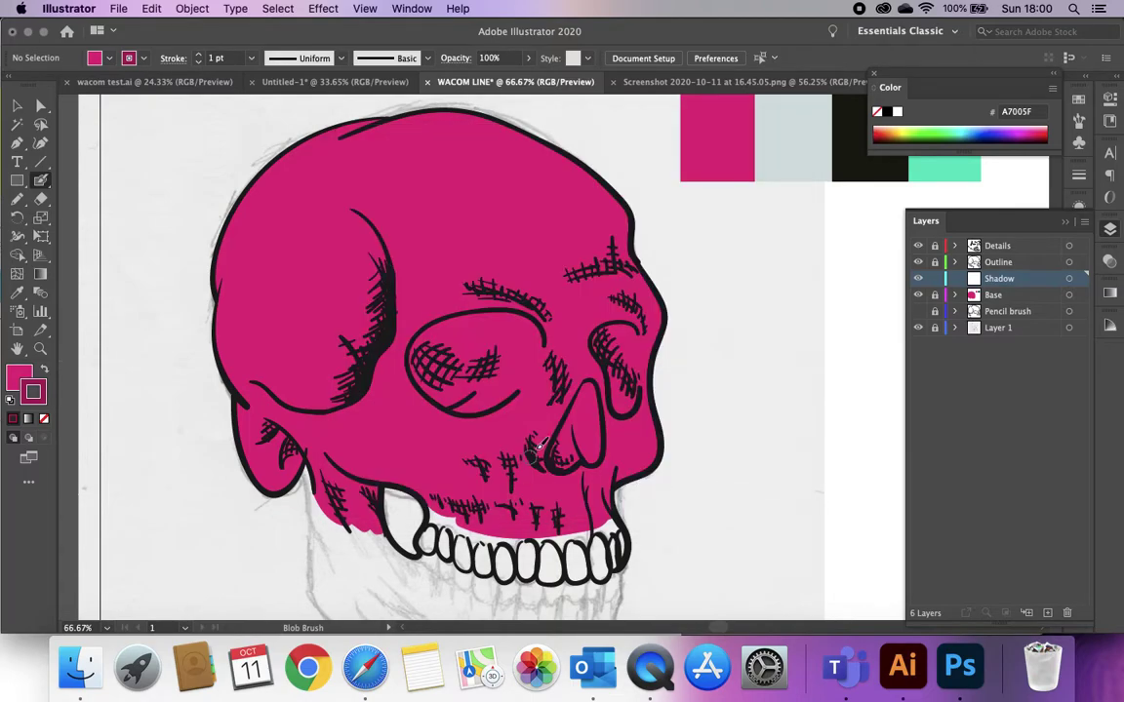
Paint the inside of the larger eye socket with the dark pink A7005F on the Shadow layer
scroll(551, 432, up, 2)
scroll(603, 393, up, 3)
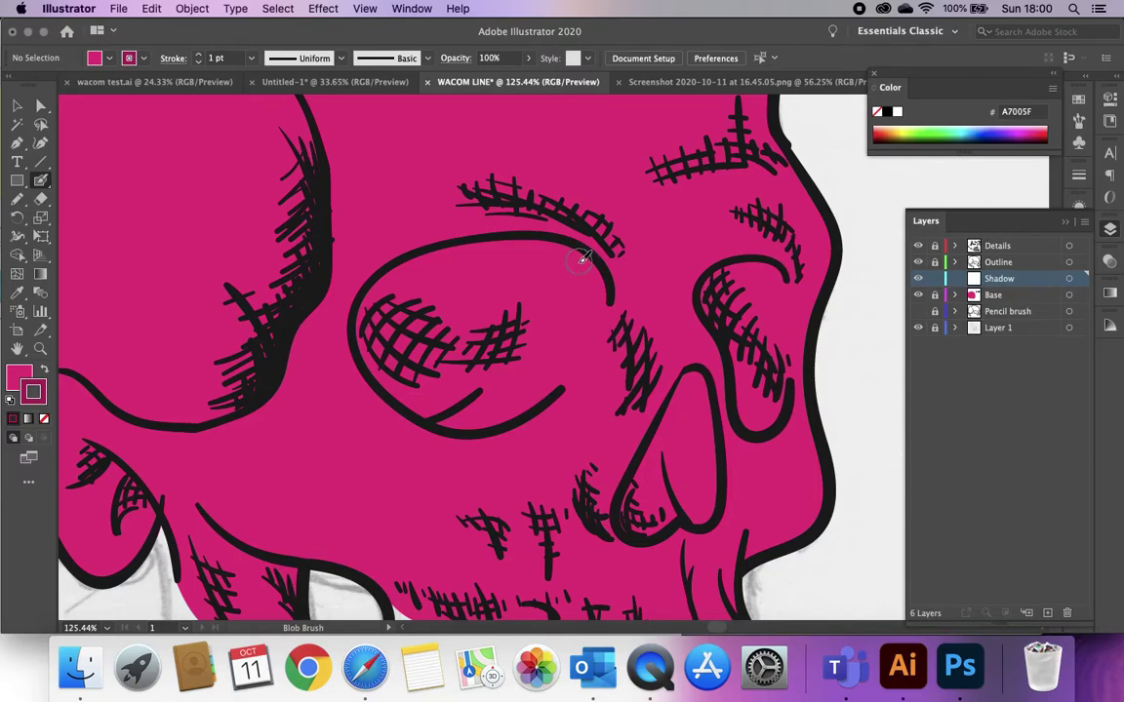
mouse_move(581, 263)
mouse_down()
mouse_move(518, 248)
mouse_move(461, 253)
mouse_move(378, 302)
mouse_move(371, 341)
mouse_move(406, 388)
mouse_move(455, 412)
mouse_move(528, 399)
mouse_move(468, 413)
mouse_move(414, 400)
mouse_move(373, 341)
mouse_move(377, 315)
mouse_move(434, 276)
mouse_move(404, 356)
mouse_move(407, 308)
mouse_move(407, 365)
mouse_move(425, 382)
mouse_move(379, 356)
mouse_move(391, 380)
mouse_move(465, 422)
mouse_move(536, 374)
mouse_move(560, 318)
mouse_move(560, 268)
mouse_move(545, 256)
mouse_move(496, 259)
mouse_move(422, 319)
mouse_move(506, 310)
mouse_move(461, 390)
mouse_move(533, 350)
mouse_move(541, 272)
mouse_move(485, 332)
mouse_move(492, 353)
mouse_move(420, 272)
mouse_move(388, 280)
mouse_move(373, 301)
mouse_move(372, 356)
mouse_move(409, 390)
mouse_up()
drag(485, 338, 488, 327)
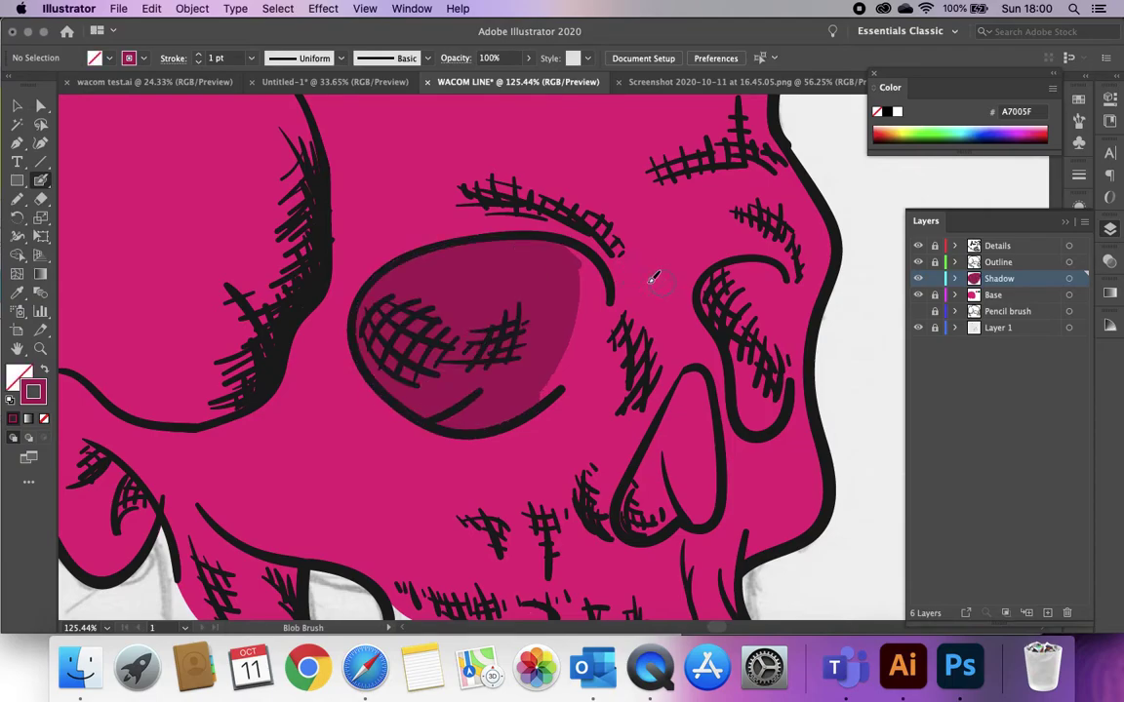
mouse_move(551, 249)
mouse_down()
mouse_move(582, 269)
mouse_move(573, 335)
mouse_move(552, 382)
mouse_move(481, 408)
mouse_up()
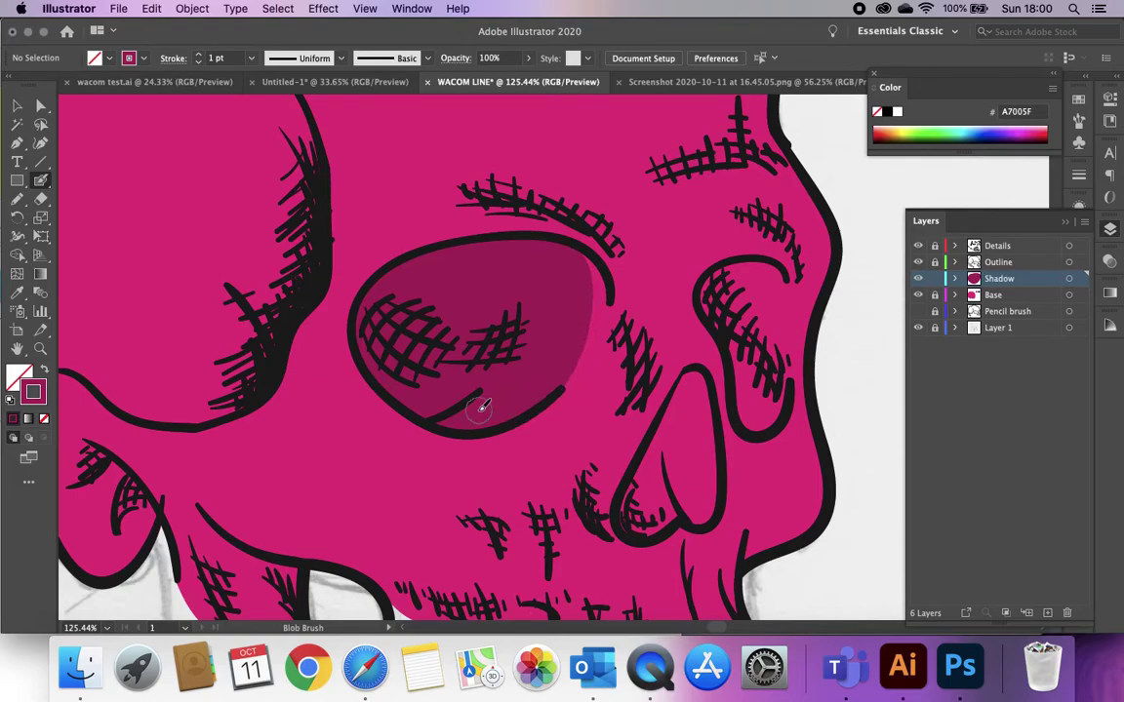
Fill the nose cavity and the smaller eye socket with dark pink shadow, enlarging the brush for the socket
mouse_move(663, 400)
mouse_down()
mouse_move(458, 292)
mouse_move(474, 305)
mouse_up()
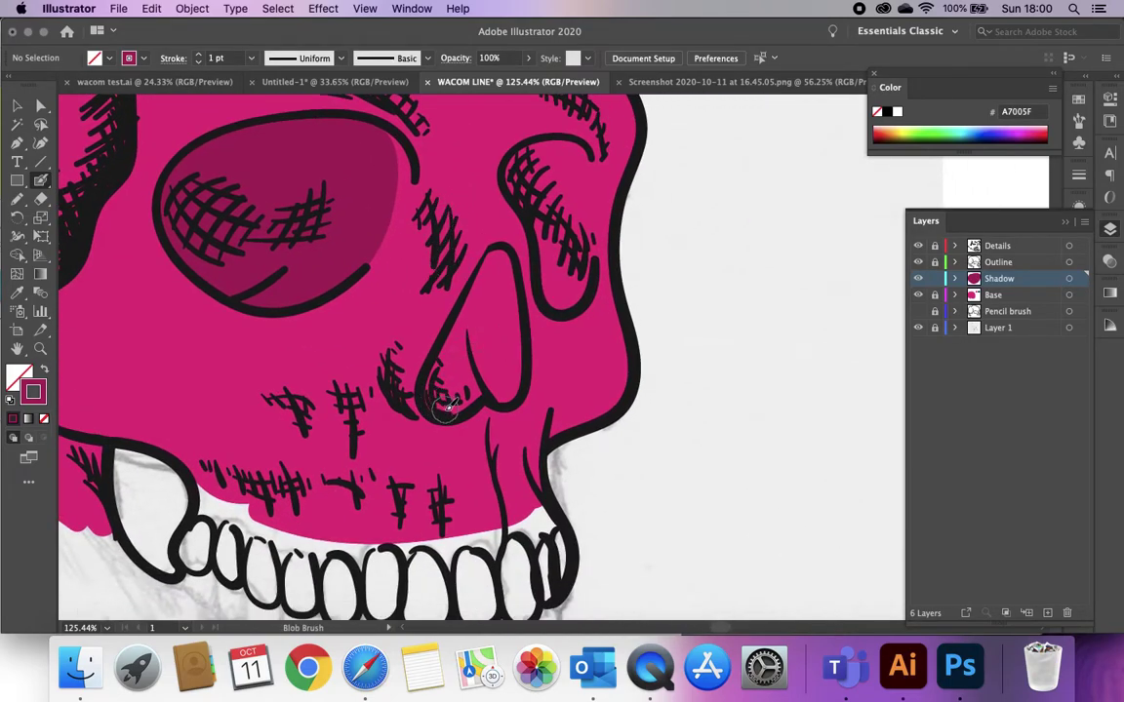
mouse_move(452, 413)
mouse_down()
mouse_move(430, 388)
mouse_move(454, 319)
mouse_move(494, 259)
mouse_move(510, 274)
mouse_move(507, 386)
mouse_move(484, 371)
mouse_move(491, 304)
mouse_move(571, 286)
mouse_move(485, 328)
mouse_move(481, 349)
mouse_up()
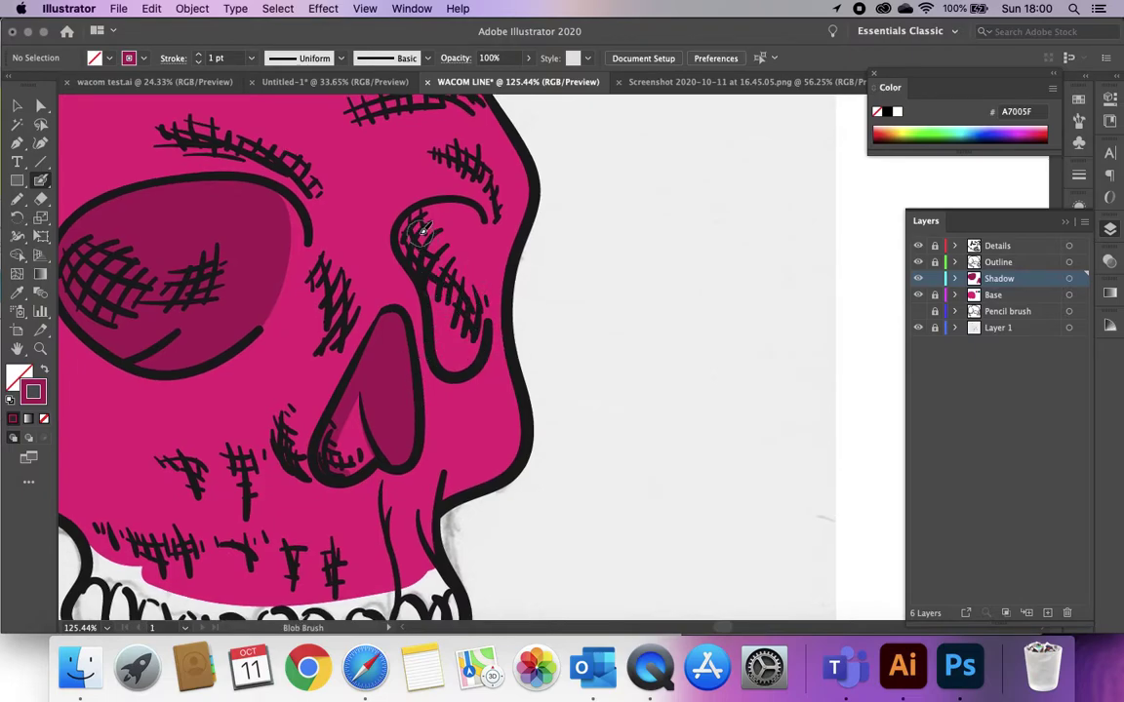
mouse_move(416, 225)
mouse_down()
mouse_move(439, 287)
mouse_move(453, 363)
mouse_move(468, 362)
mouse_move(474, 326)
mouse_move(437, 206)
mouse_up()
key(bracketright)
key(bracketright)
key(bracketright)
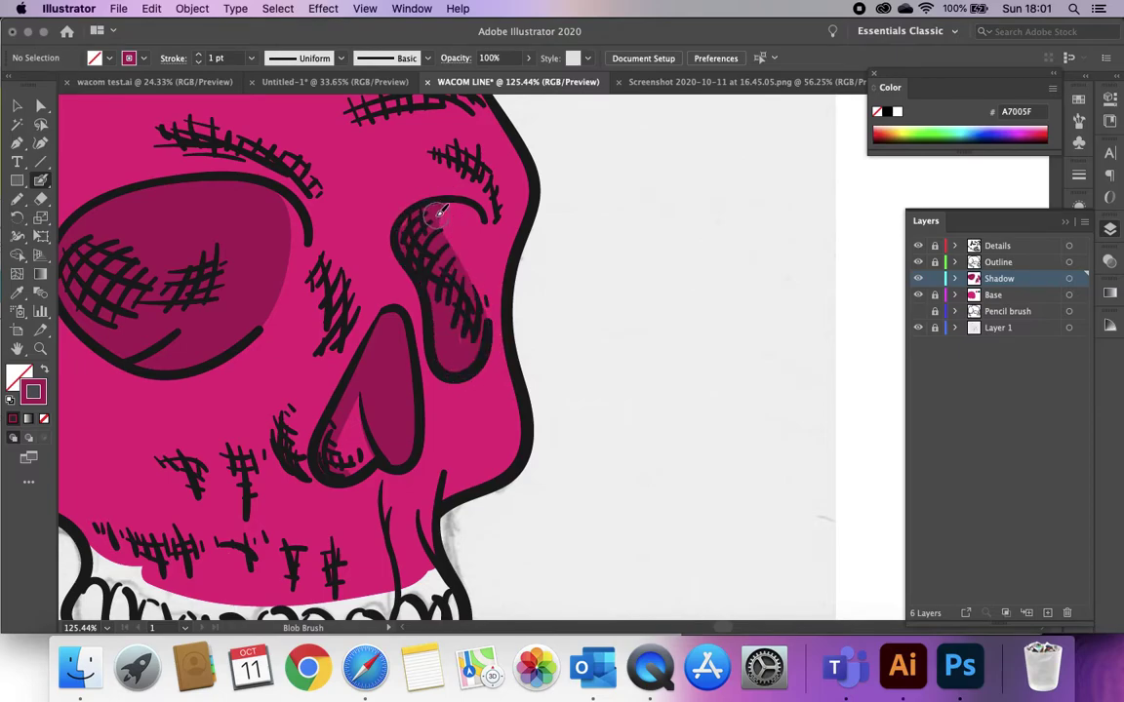
mouse_move(448, 205)
mouse_down()
mouse_move(420, 216)
mouse_move(412, 239)
mouse_move(427, 231)
mouse_move(454, 266)
mouse_move(466, 328)
mouse_up()
drag(390, 276, 486, 221)
Paint dark pink shadow over the two small hatched patches at the lower back of the skull
scroll(383, 339, left, 6)
scroll(383, 338, up, 2)
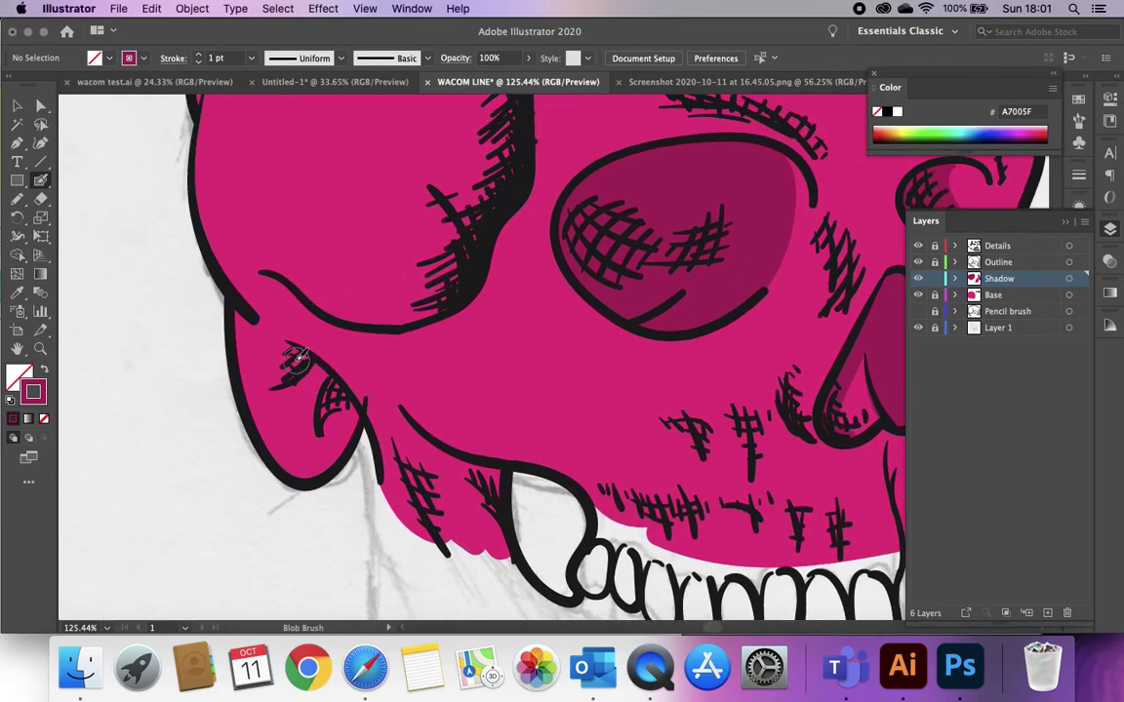
mouse_move(291, 345)
mouse_down()
mouse_move(296, 374)
mouse_move(276, 385)
mouse_move(288, 335)
mouse_up()
mouse_move(333, 379)
mouse_down()
mouse_move(321, 418)
mouse_move(339, 396)
mouse_move(339, 357)
mouse_up()
Paint a curved dark pink shadow along the inside of the temple line, tapering to a point past its upper end
drag(440, 285, 372, 352)
mouse_move(283, 383)
mouse_down()
mouse_move(335, 320)
mouse_move(342, 251)
mouse_move(379, 237)
mouse_move(403, 209)
mouse_move(392, 267)
mouse_move(372, 286)
mouse_move(363, 260)
mouse_move(329, 304)
mouse_move(331, 350)
mouse_move(311, 378)
mouse_move(352, 372)
mouse_move(396, 320)
mouse_move(347, 317)
mouse_move(337, 242)
mouse_move(300, 382)
mouse_move(304, 371)
mouse_move(311, 390)
mouse_move(358, 367)
mouse_move(396, 325)
mouse_move(427, 240)
mouse_up()
drag(437, 195, 335, 321)
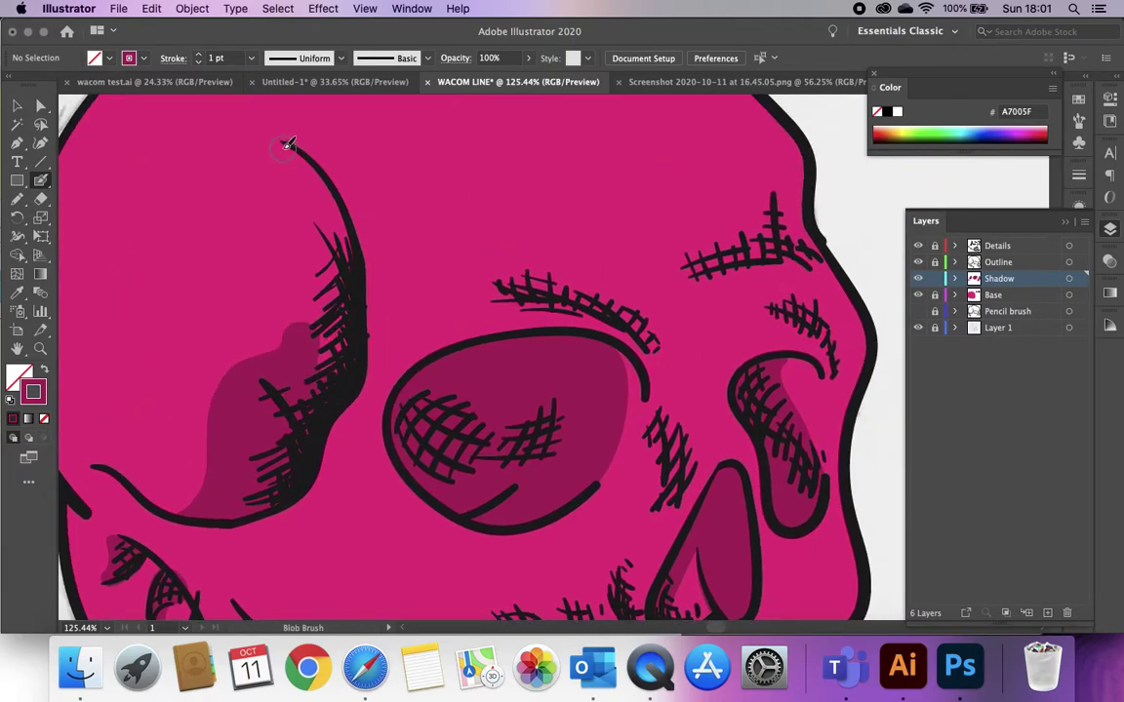
mouse_move(285, 154)
mouse_down()
mouse_move(328, 253)
mouse_move(314, 342)
mouse_up()
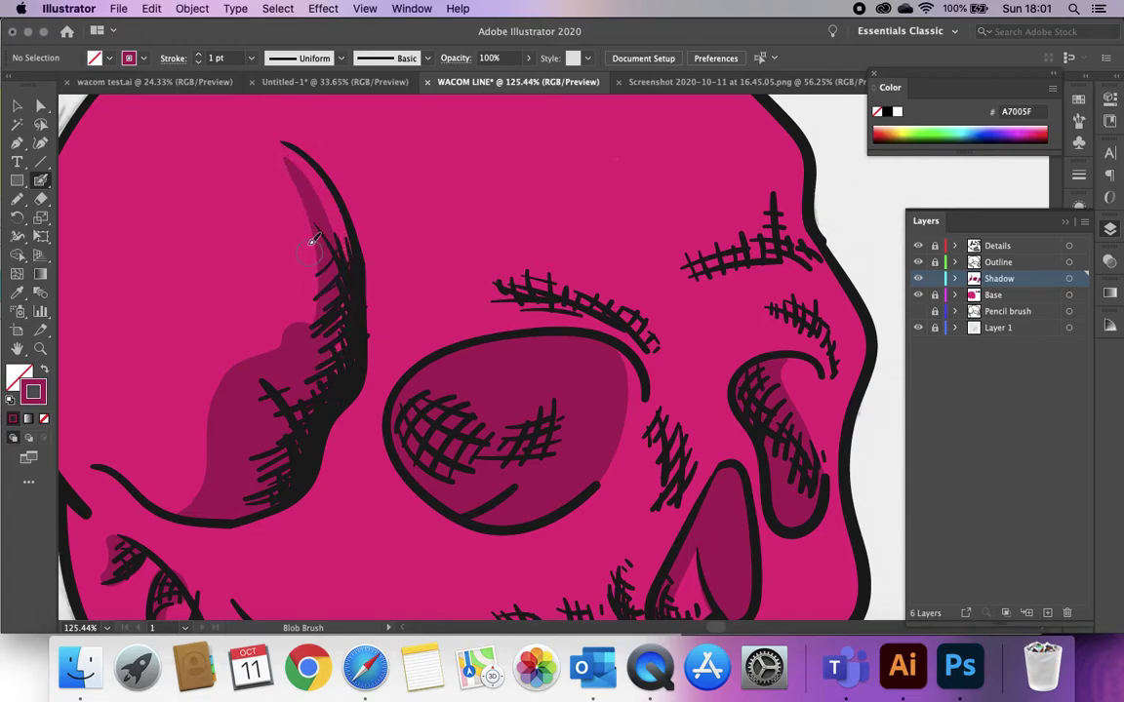
mouse_move(297, 191)
mouse_down()
mouse_move(302, 329)
mouse_move(280, 368)
mouse_move(283, 346)
mouse_move(259, 371)
mouse_move(281, 342)
mouse_move(298, 271)
mouse_move(290, 182)
mouse_move(275, 139)
mouse_move(266, 146)
mouse_move(260, 134)
mouse_move(292, 166)
mouse_up()
mouse_move(263, 128)
mouse_down()
mouse_move(287, 174)
mouse_move(270, 138)
mouse_move(321, 187)
mouse_move(335, 216)
mouse_move(347, 244)
mouse_move(332, 298)
mouse_up()
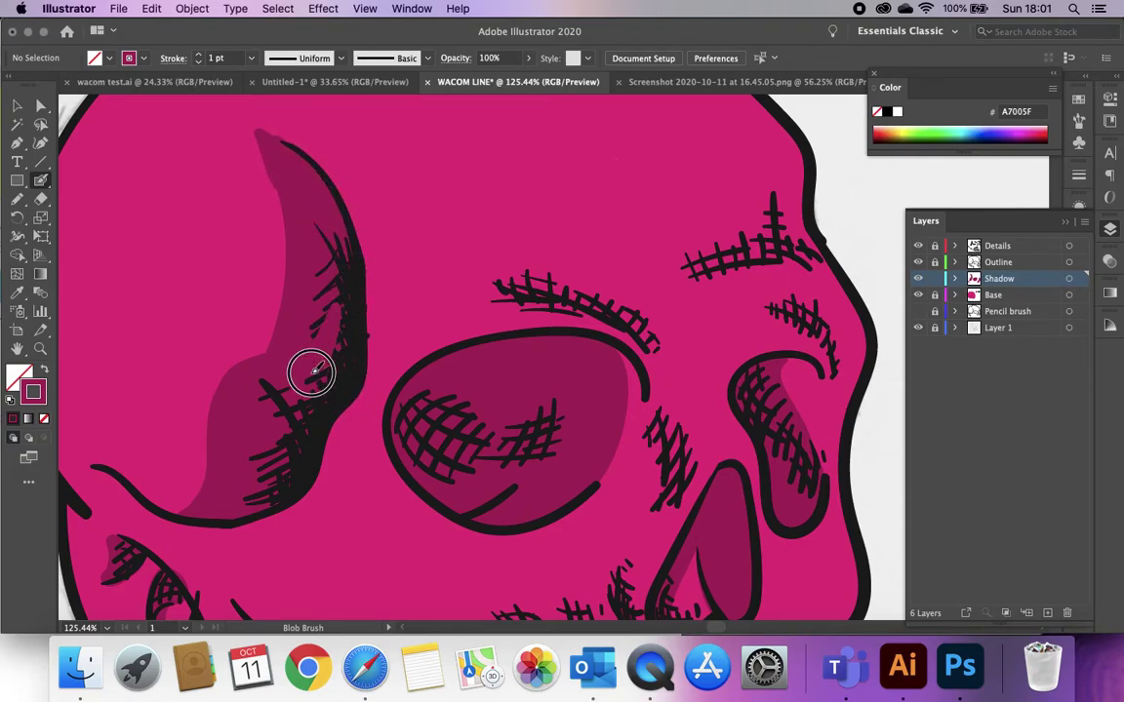
mouse_move(252, 141)
mouse_down()
mouse_move(293, 209)
mouse_move(303, 291)
mouse_up()
drag(294, 205, 313, 290)
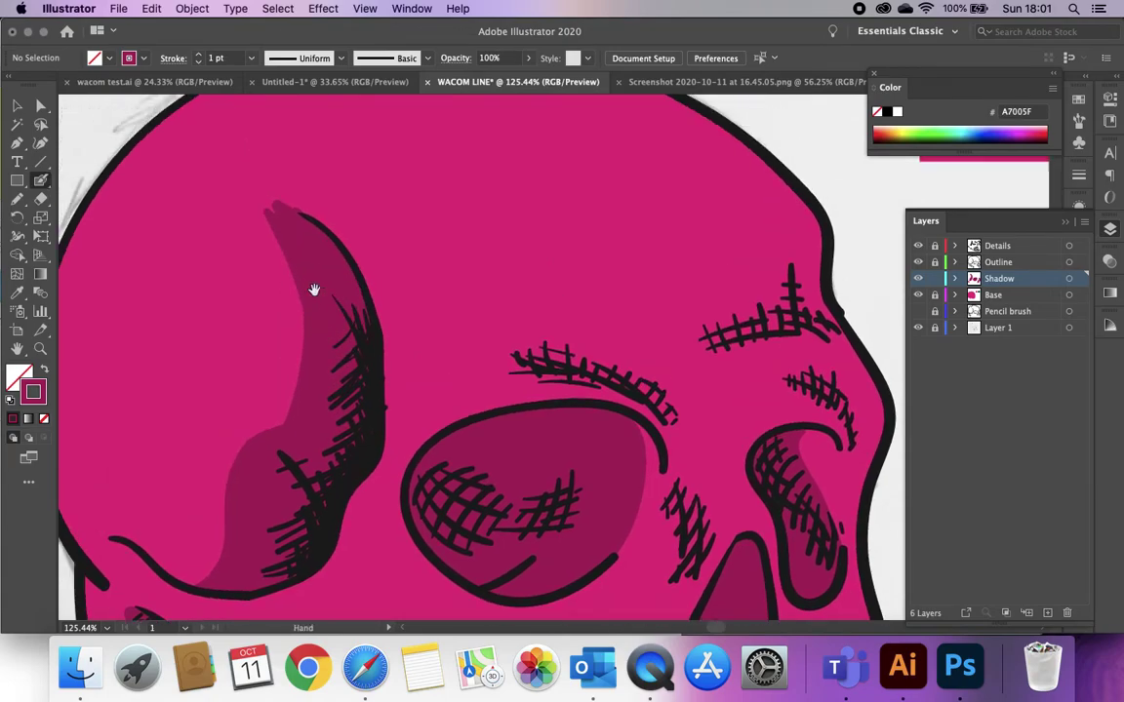
mouse_move(253, 200)
mouse_down()
mouse_move(281, 201)
mouse_move(327, 241)
mouse_up()
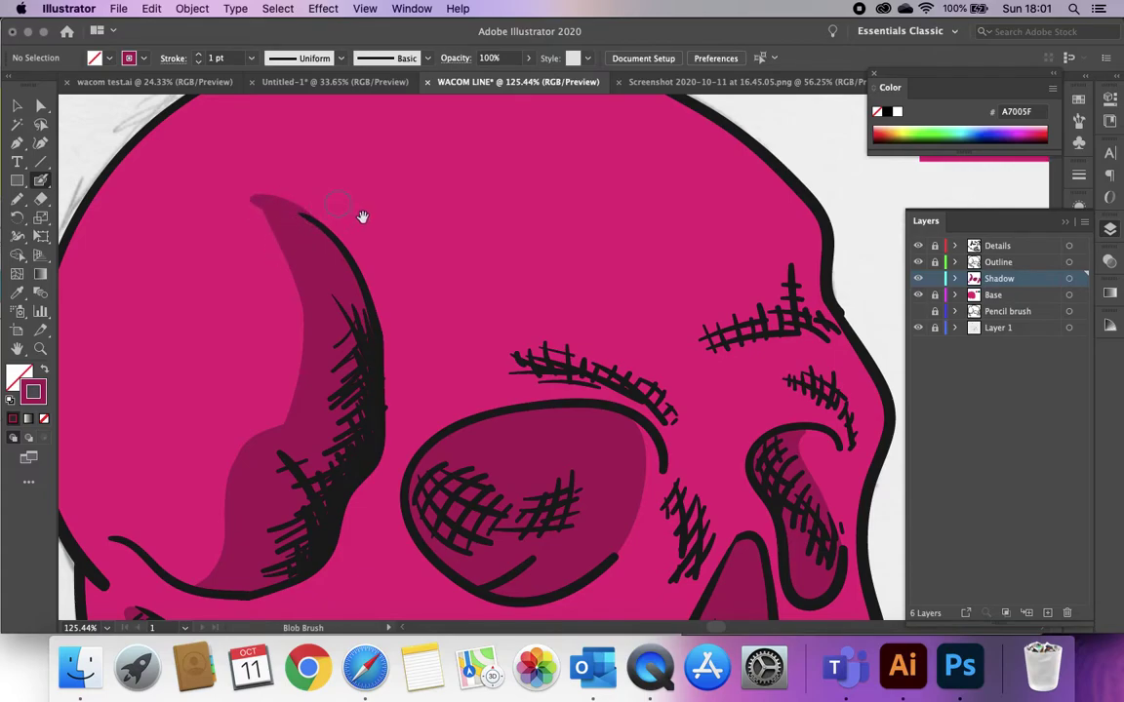
Paint dark pink shadow over the hatching above both eye sockets, on the brow and beside the nose bridge
scroll(321, 268, down, 3)
scroll(321, 269, right, 5)
mouse_move(304, 242)
mouse_down()
mouse_move(325, 275)
mouse_move(419, 277)
mouse_move(461, 305)
mouse_move(412, 269)
mouse_move(309, 250)
mouse_move(351, 256)
mouse_up()
scroll(344, 243, right, 5)
scroll(343, 242, down, 1)
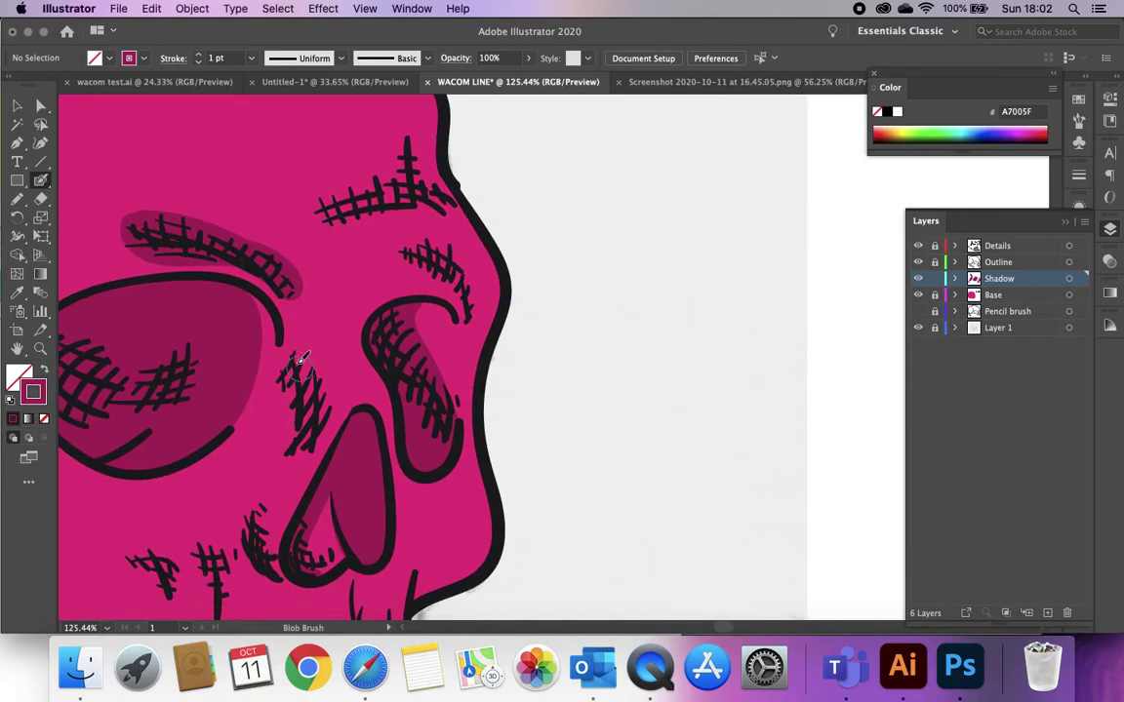
mouse_move(295, 368)
mouse_down()
mouse_move(312, 425)
mouse_move(296, 453)
mouse_move(292, 353)
mouse_move(323, 409)
mouse_move(299, 457)
mouse_up()
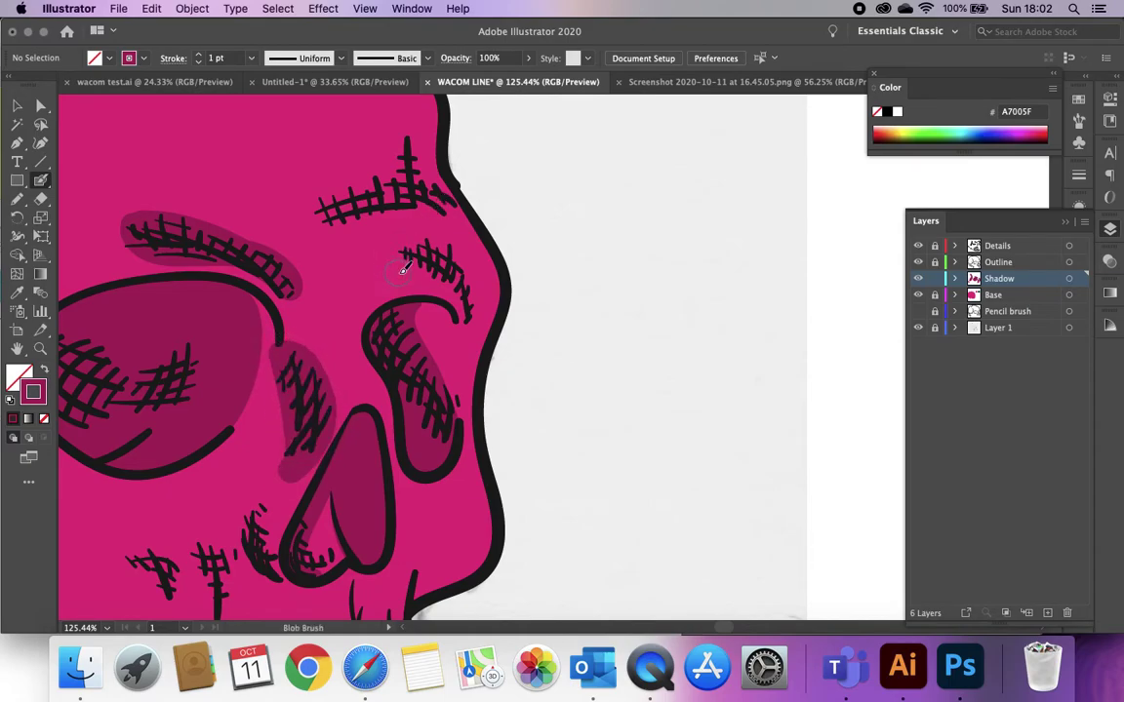
mouse_move(405, 253)
mouse_down()
mouse_move(457, 294)
mouse_move(453, 271)
mouse_move(396, 250)
mouse_up()
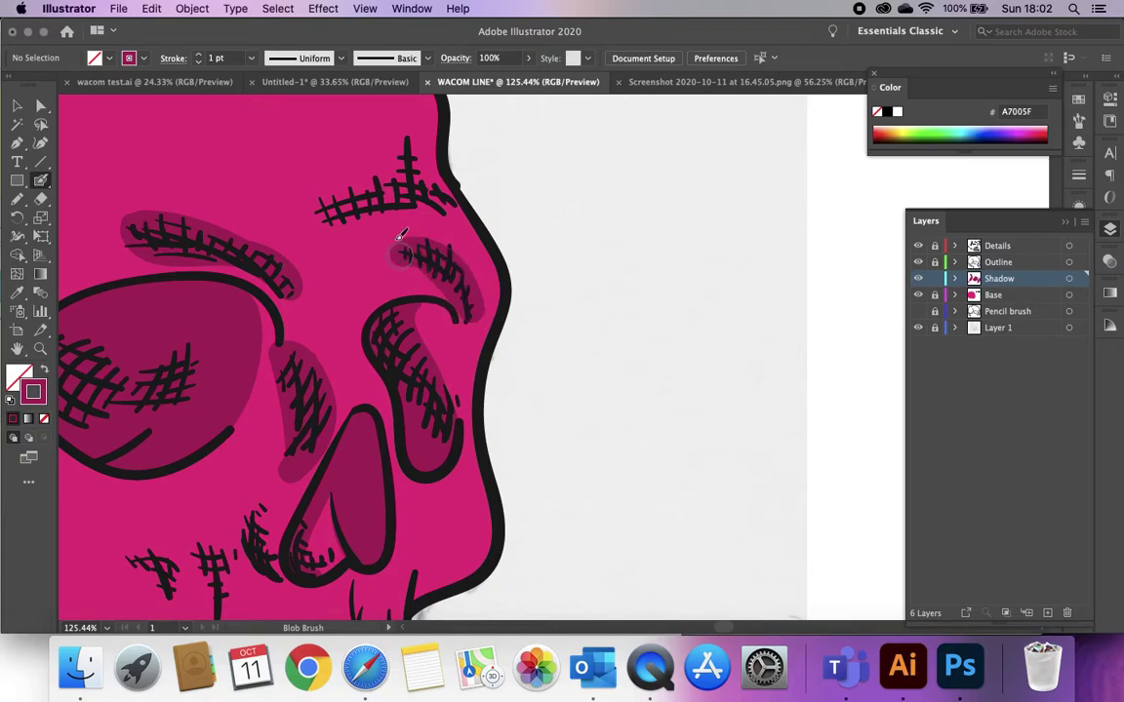
mouse_move(323, 202)
mouse_down()
mouse_move(391, 148)
mouse_move(426, 176)
mouse_move(417, 193)
mouse_move(331, 215)
mouse_move(364, 191)
mouse_move(421, 180)
mouse_move(414, 171)
mouse_up()
Paint dark pink shadow over the hatching along the upper jaw, on the cheek and beside the nose cavity
drag(362, 314, 461, 119)
drag(364, 339, 499, 193)
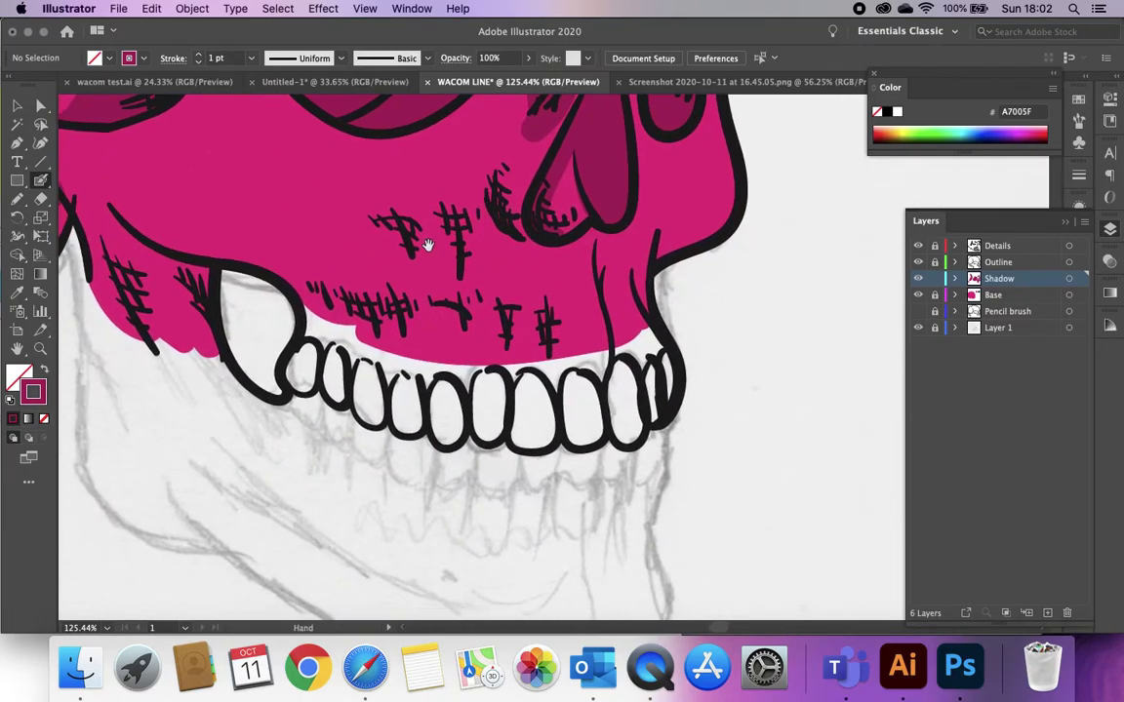
mouse_move(315, 282)
mouse_down()
mouse_move(490, 305)
mouse_move(535, 317)
mouse_move(546, 333)
mouse_move(471, 309)
mouse_move(386, 316)
mouse_move(317, 287)
mouse_up()
mouse_move(388, 217)
mouse_down()
mouse_move(395, 233)
mouse_move(390, 219)
mouse_move(379, 223)
mouse_up()
drag(456, 233, 451, 216)
mouse_move(500, 178)
mouse_down()
mouse_move(503, 224)
mouse_move(514, 181)
mouse_up()
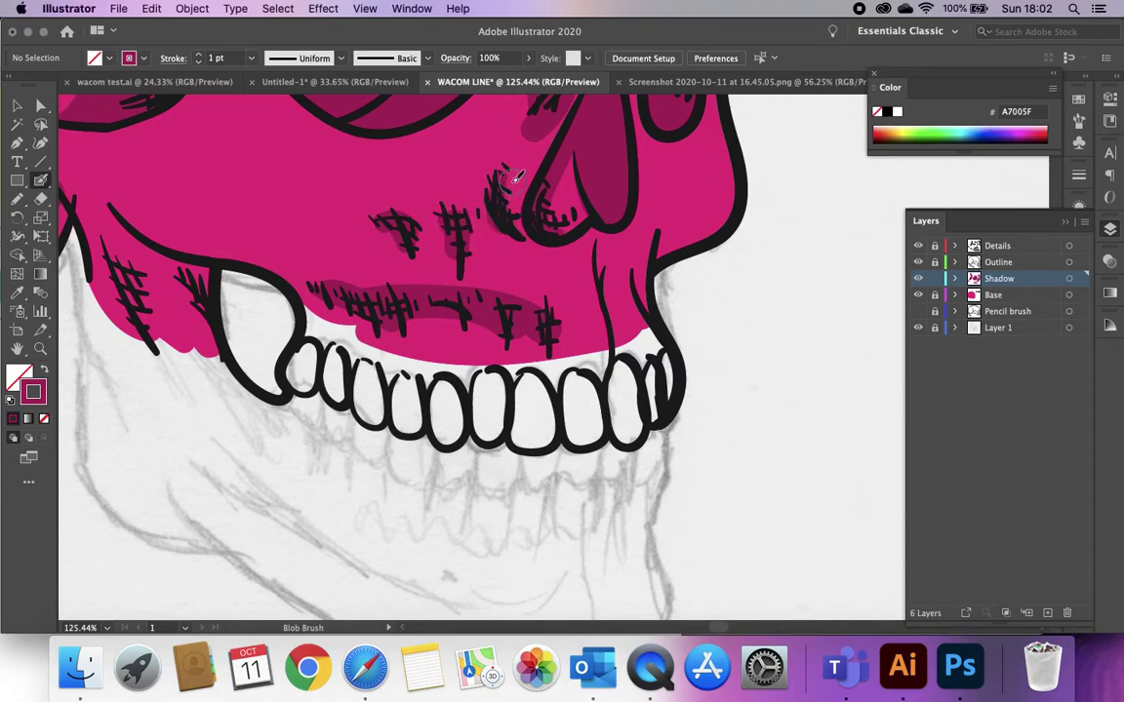
Paint dark pink shadow over the two hatched areas beneath the cheekbone, behind the teeth
scroll(371, 301, left, 5)
mouse_move(261, 227)
mouse_down()
mouse_move(313, 283)
mouse_move(308, 246)
mouse_move(278, 230)
mouse_move(251, 296)
mouse_move(209, 201)
mouse_move(244, 283)
mouse_up()
key(space)
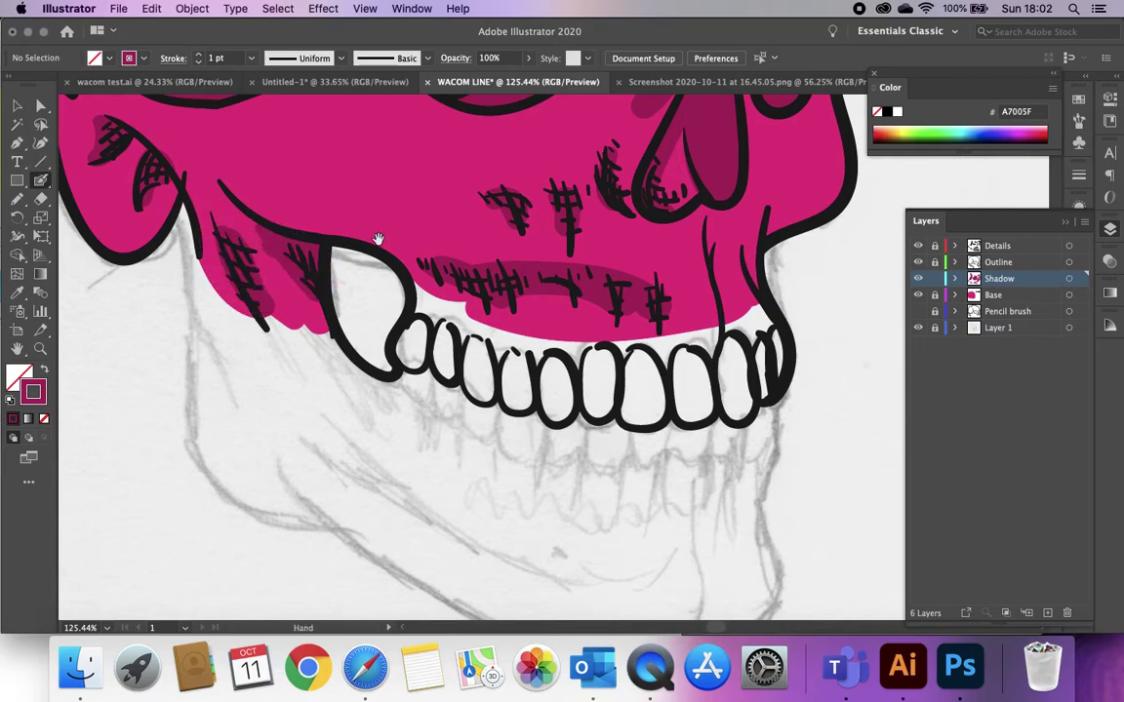
key(super+minus)
key(super+minus)
key(super+minus)
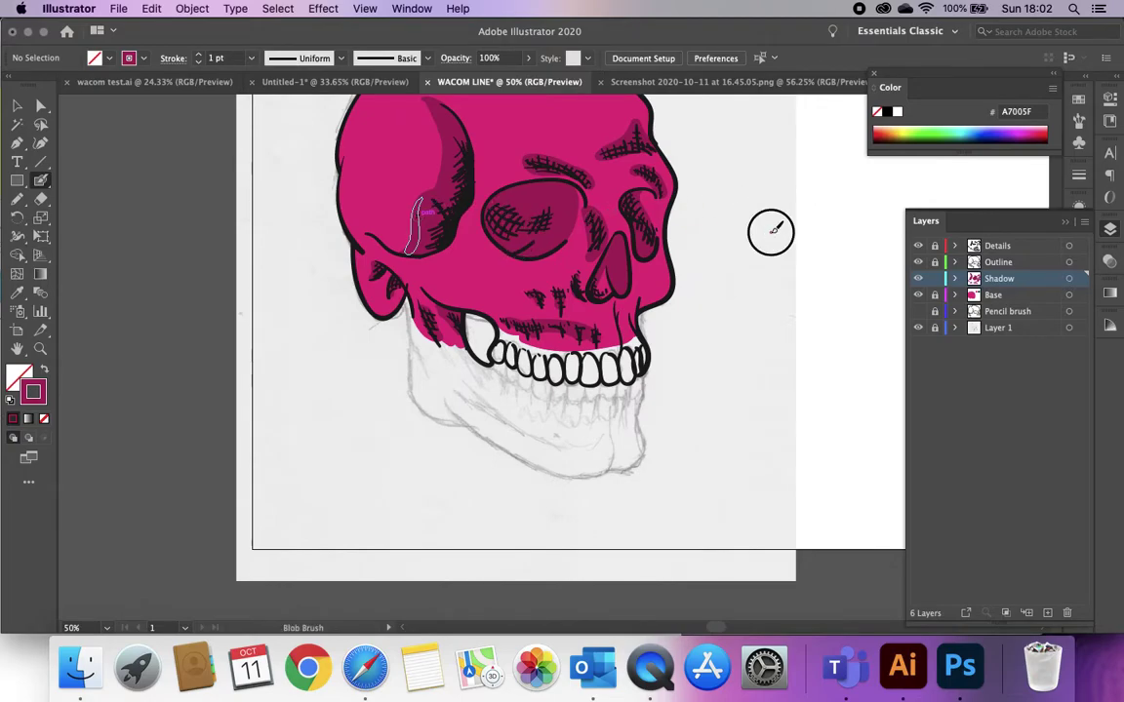
drag(771, 232, 759, 327)
key(super+z)
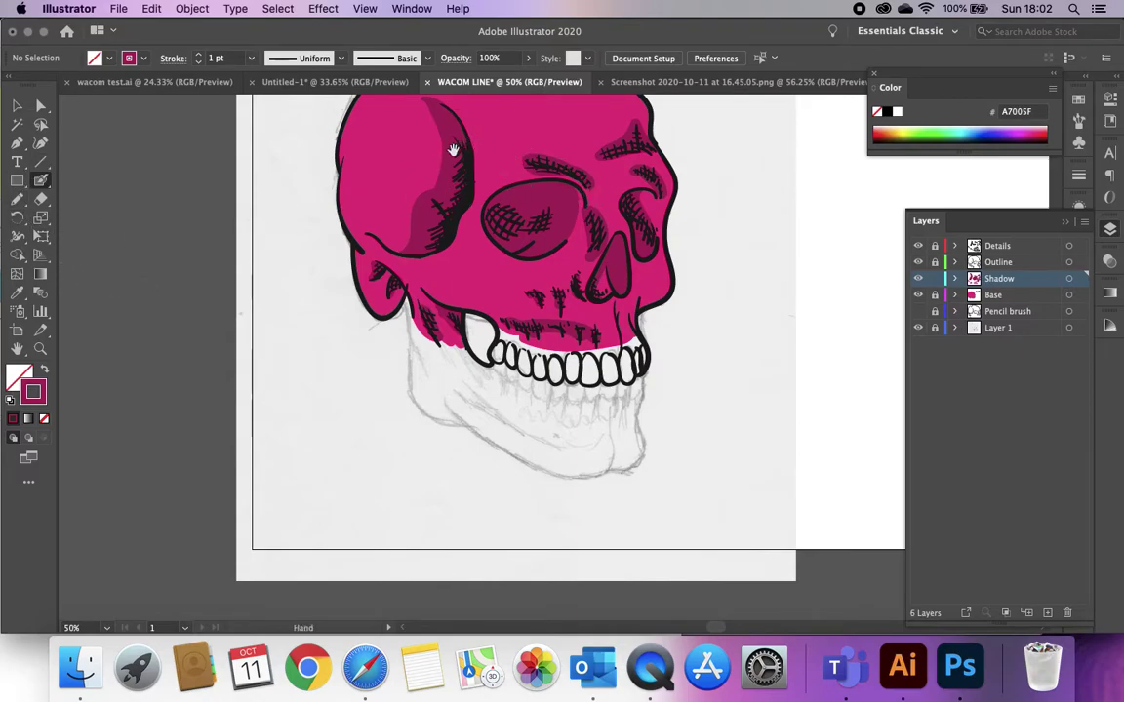
Hide the Details and Shadow layers to compare the skull with and without its hatching and shading
drag(300, 160, 273, 276)
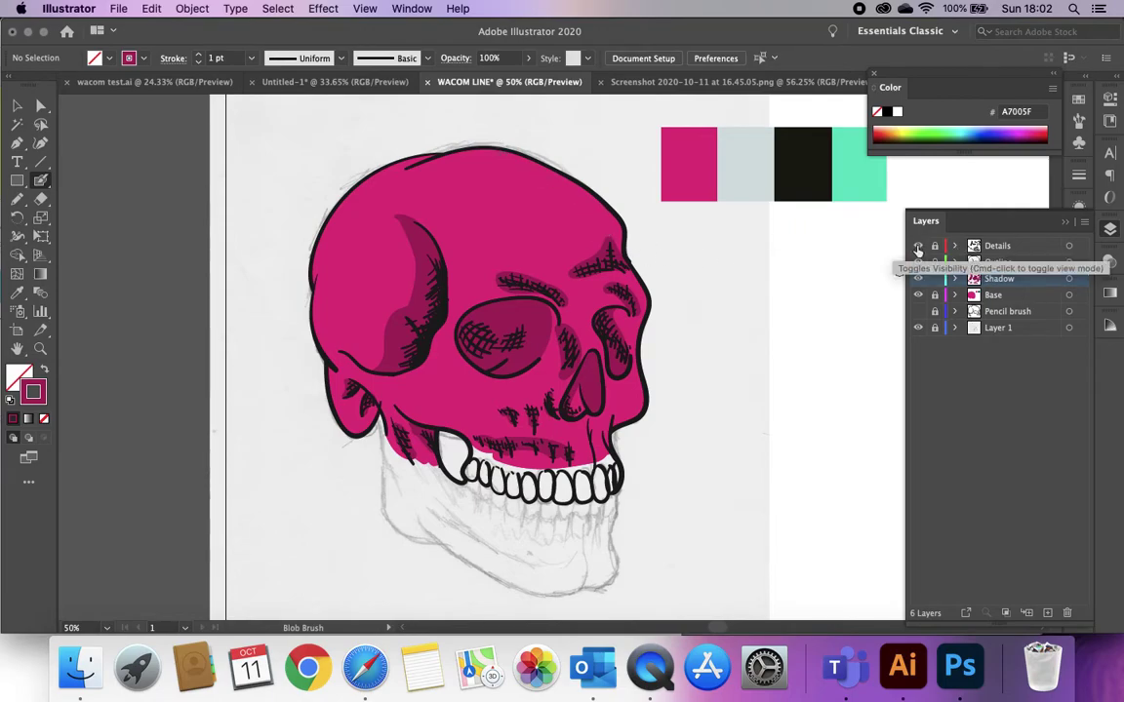
click(918, 247)
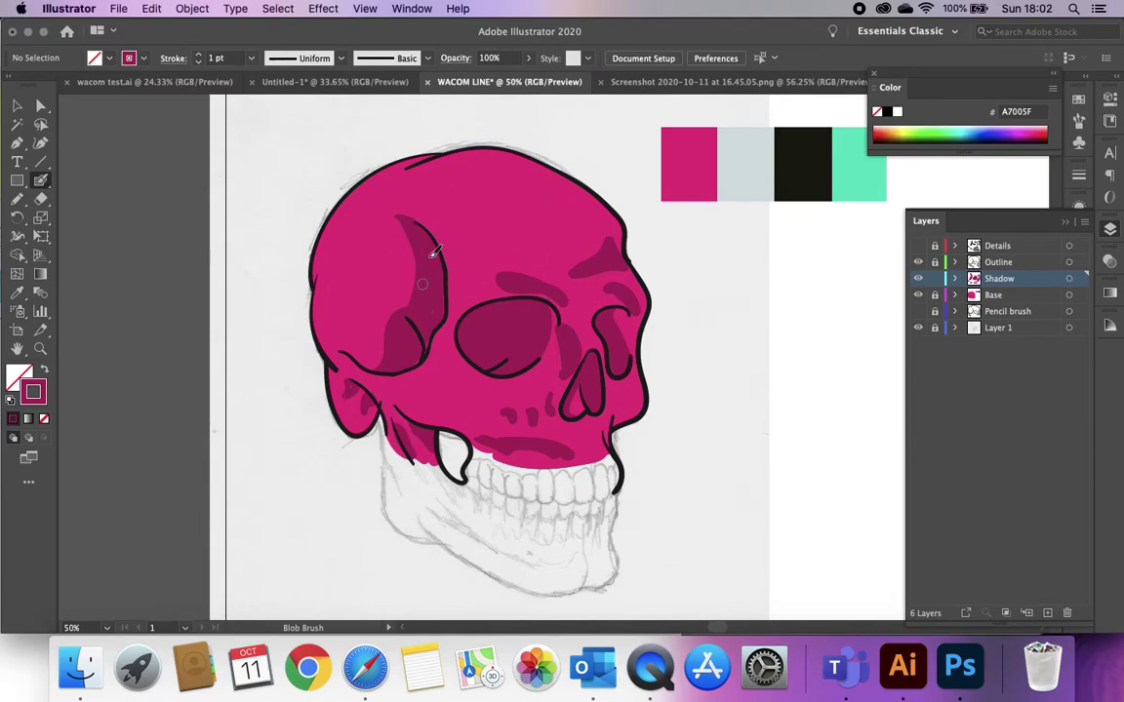
click(918, 263)
click(918, 279)
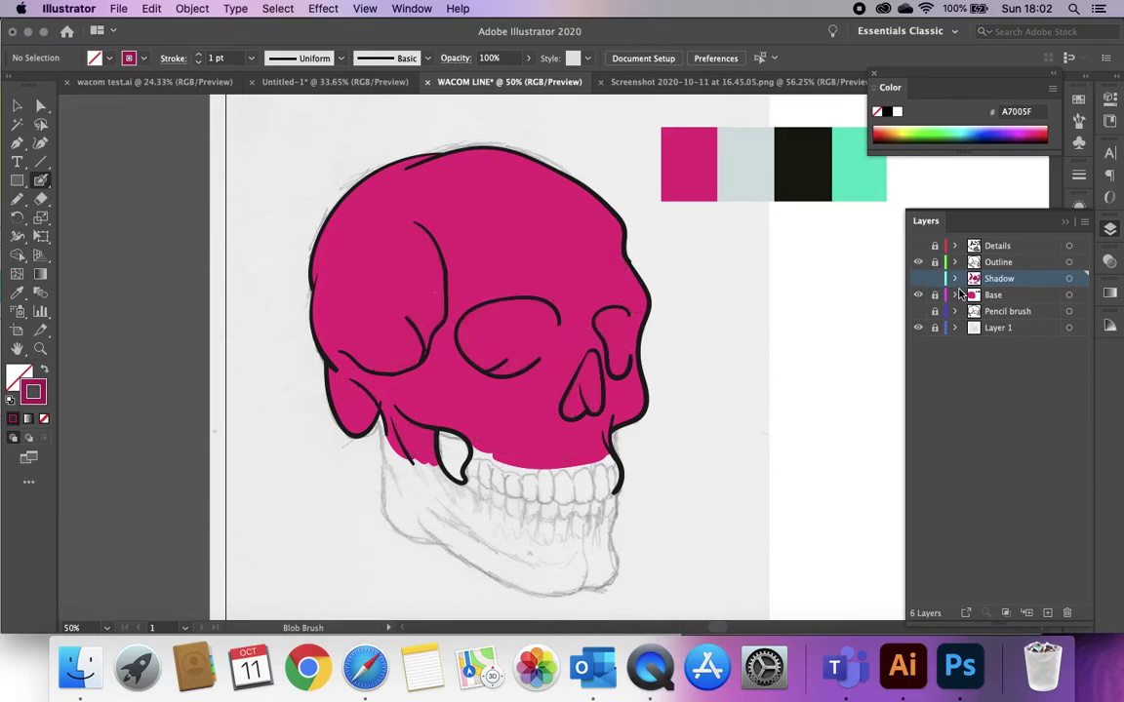
Show the Details layer again and recolour the fill of all its hatching and teeth artwork with dark pink 7D0047
click(918, 246)
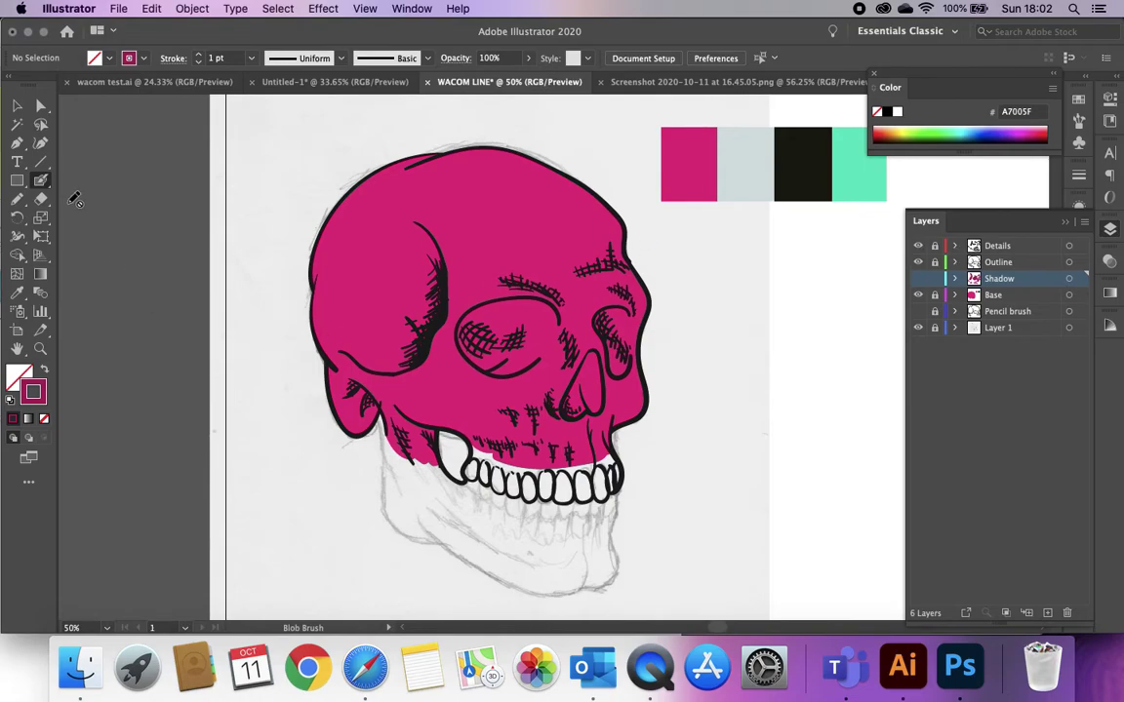
click(16, 104)
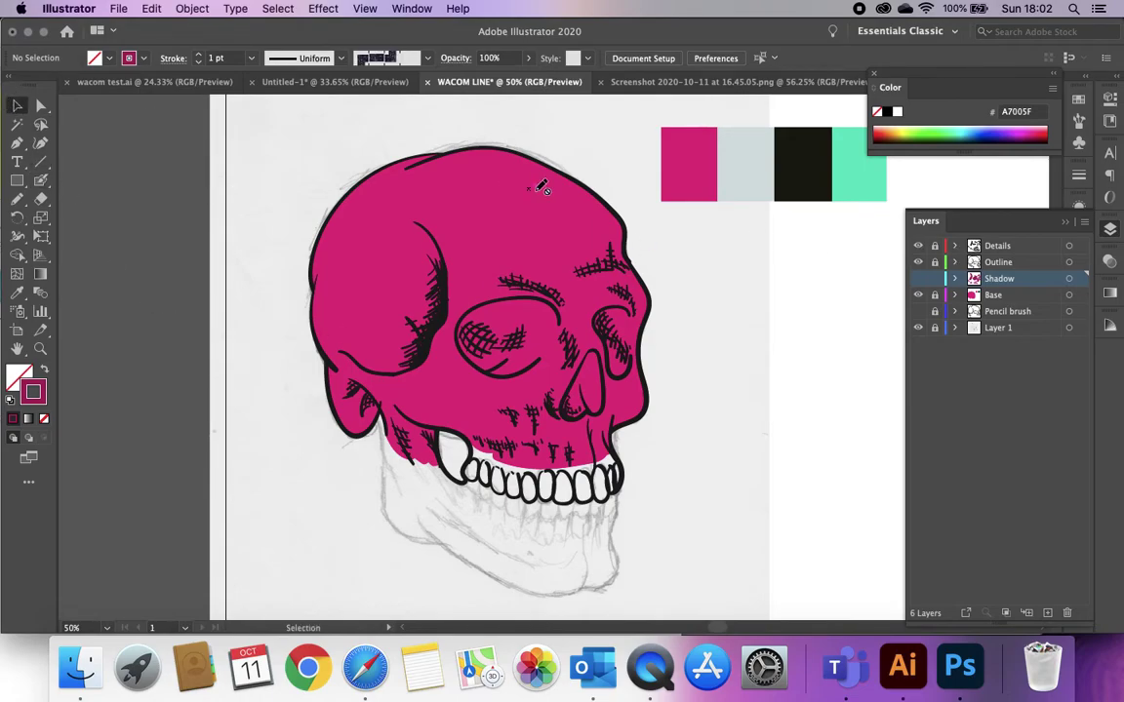
click(1069, 247)
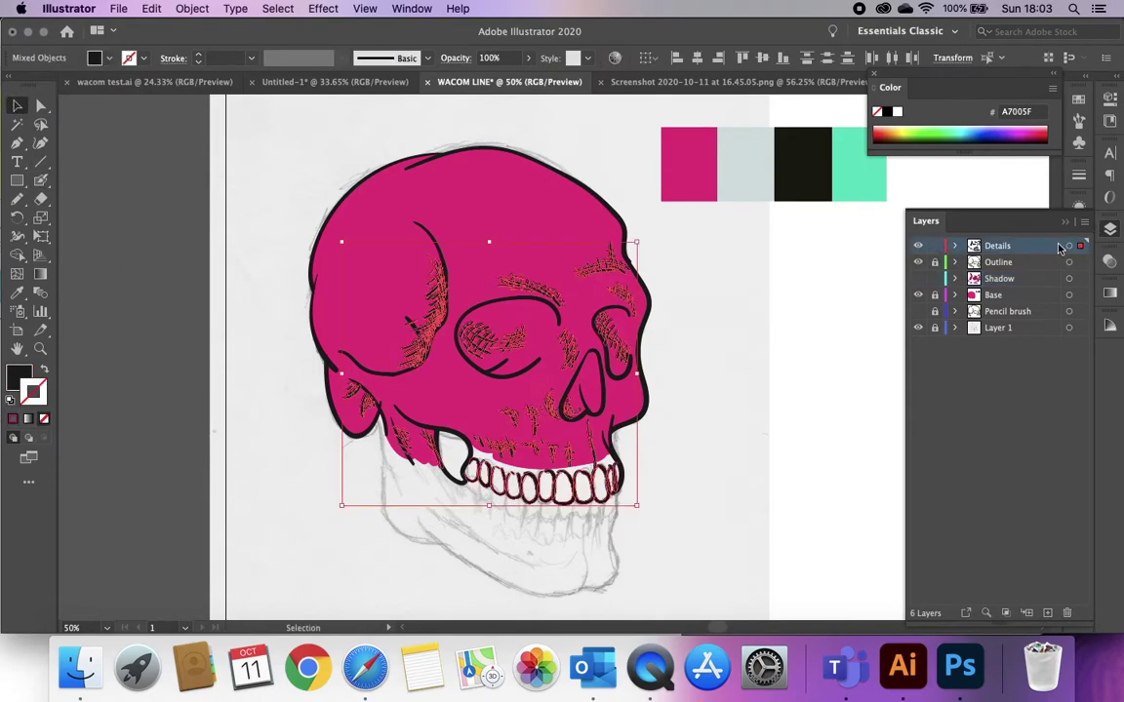
click(93, 57)
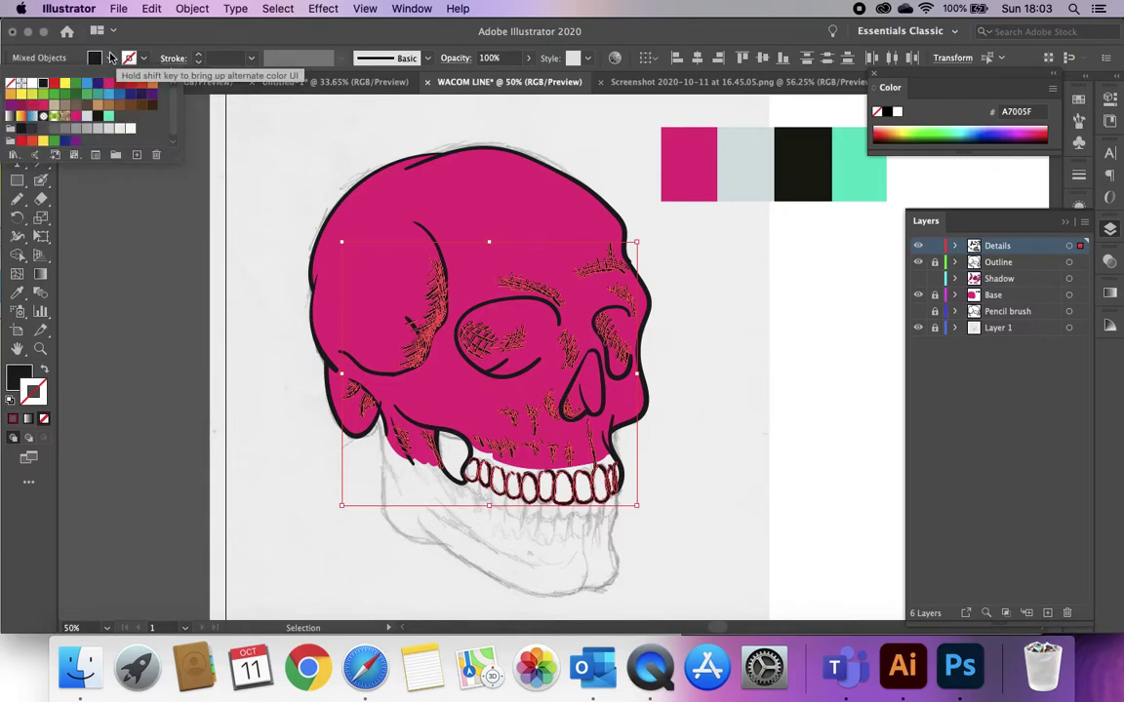
click(109, 58)
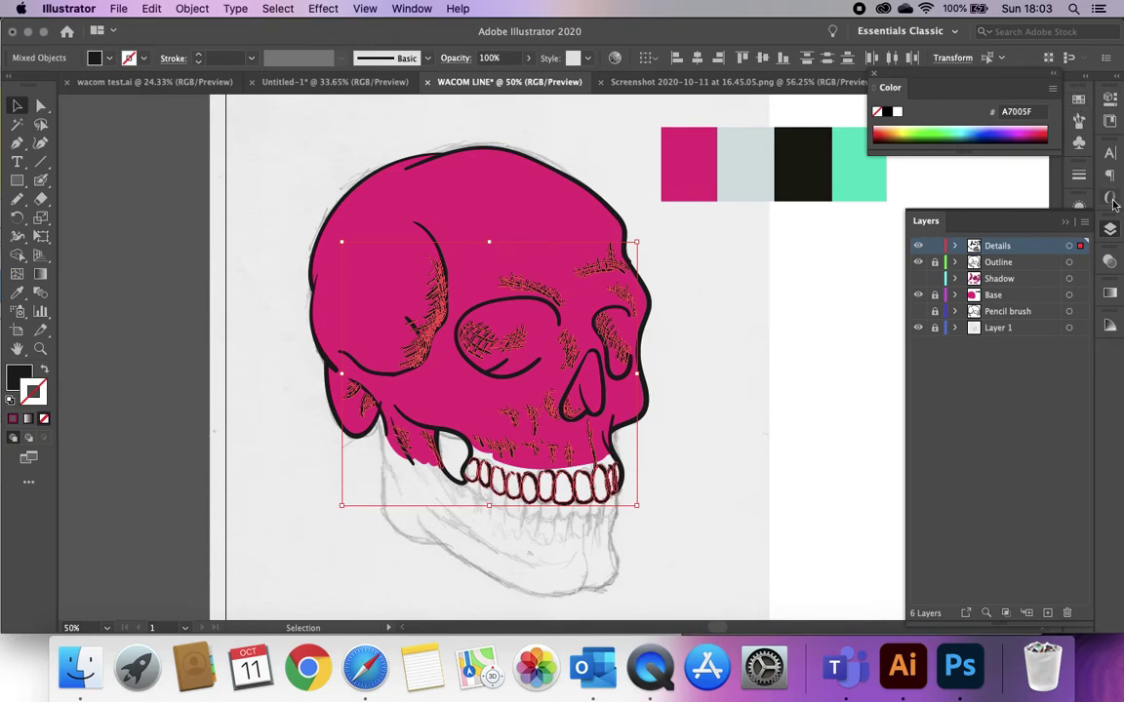
click(1110, 325)
click(973, 383)
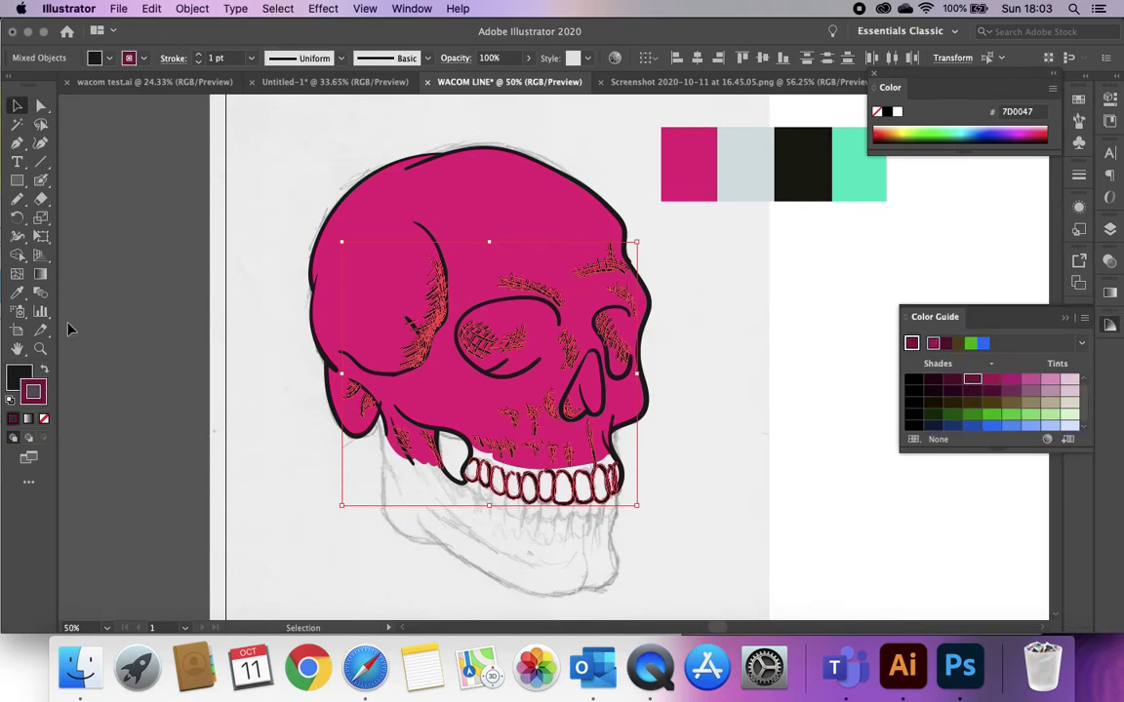
click(43, 372)
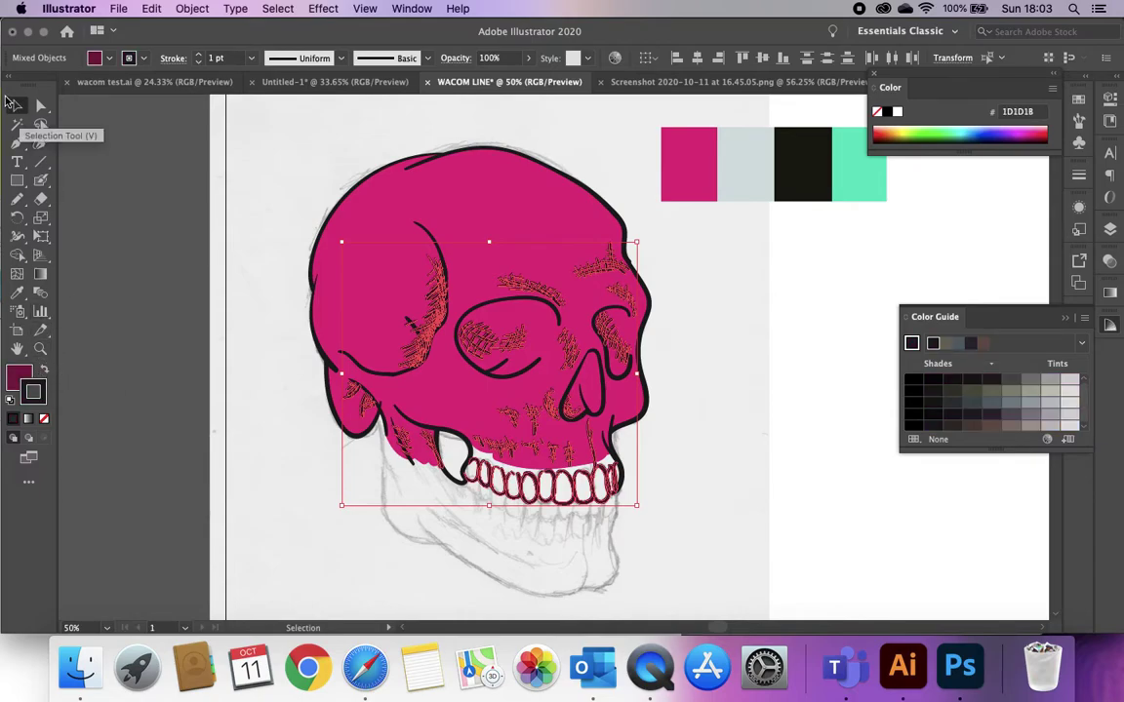
click(149, 177)
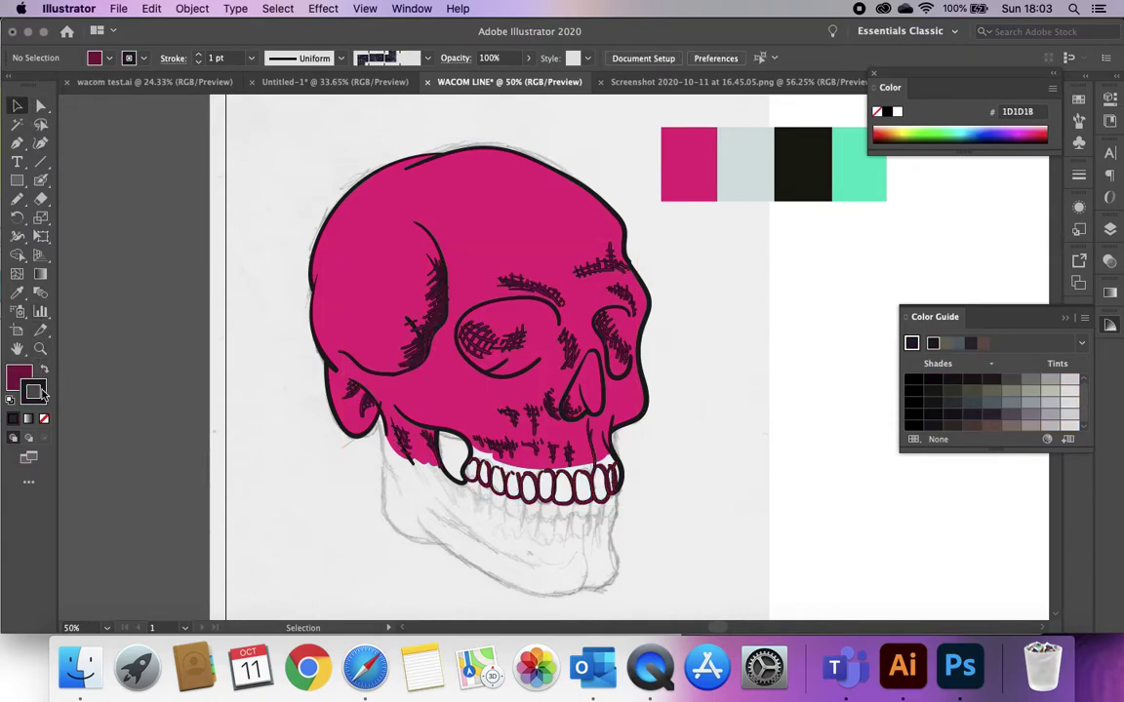
Remove the stroke from all artwork on the Details layer so only its dark pink fill is left
click(44, 418)
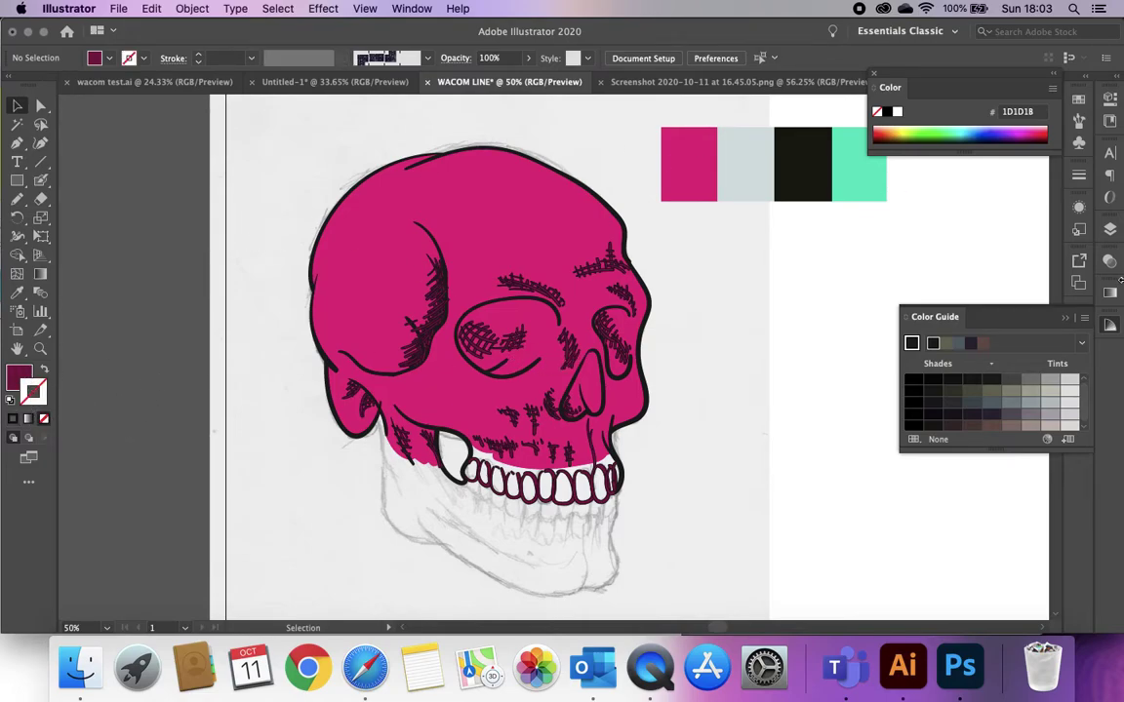
click(1114, 229)
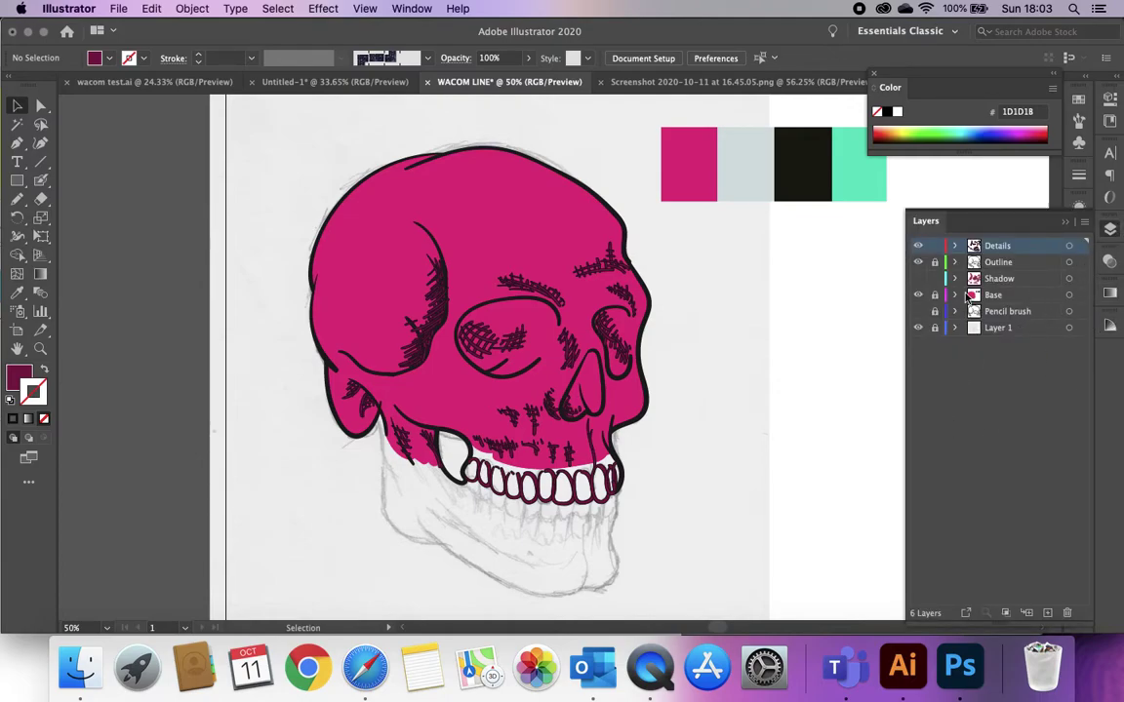
click(1072, 247)
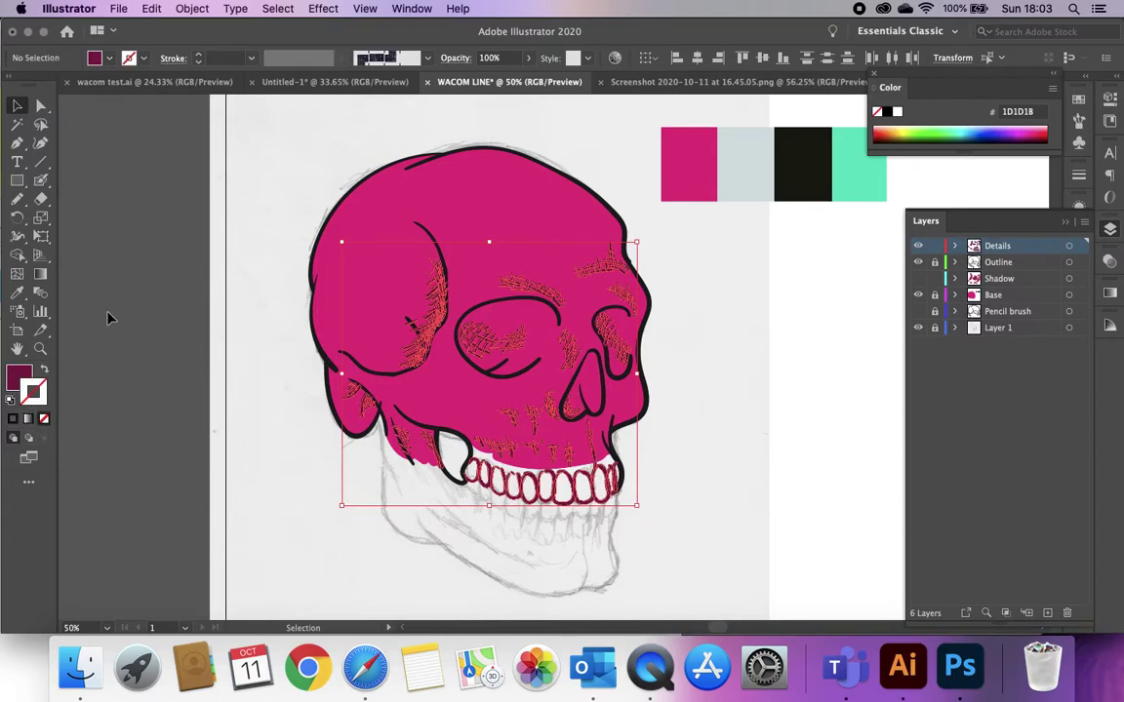
click(264, 229)
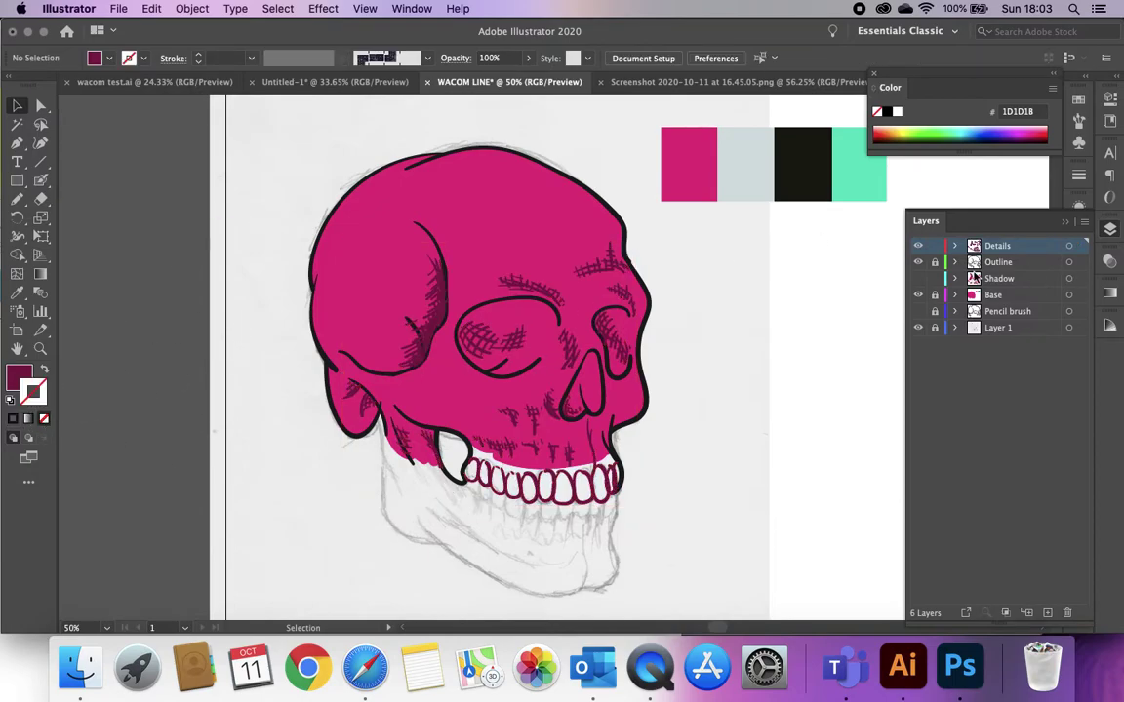
Move the Details layer directly beneath the Outline layer and show the Shadow layer again
drag(995, 250, 977, 269)
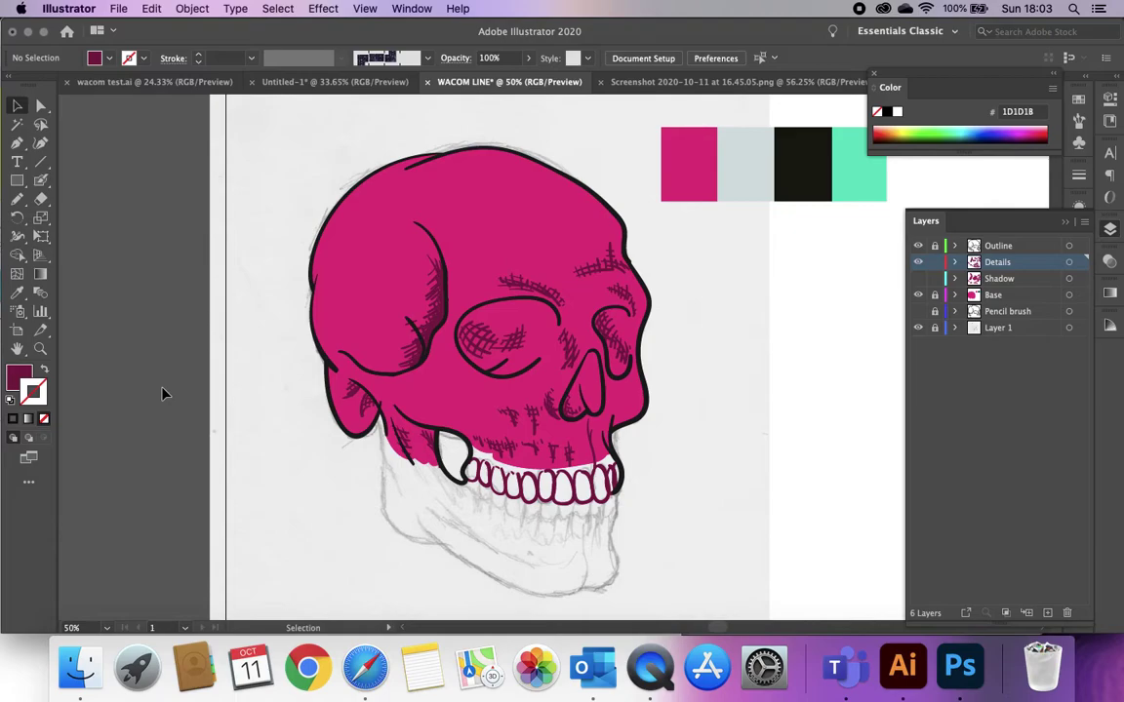
click(919, 279)
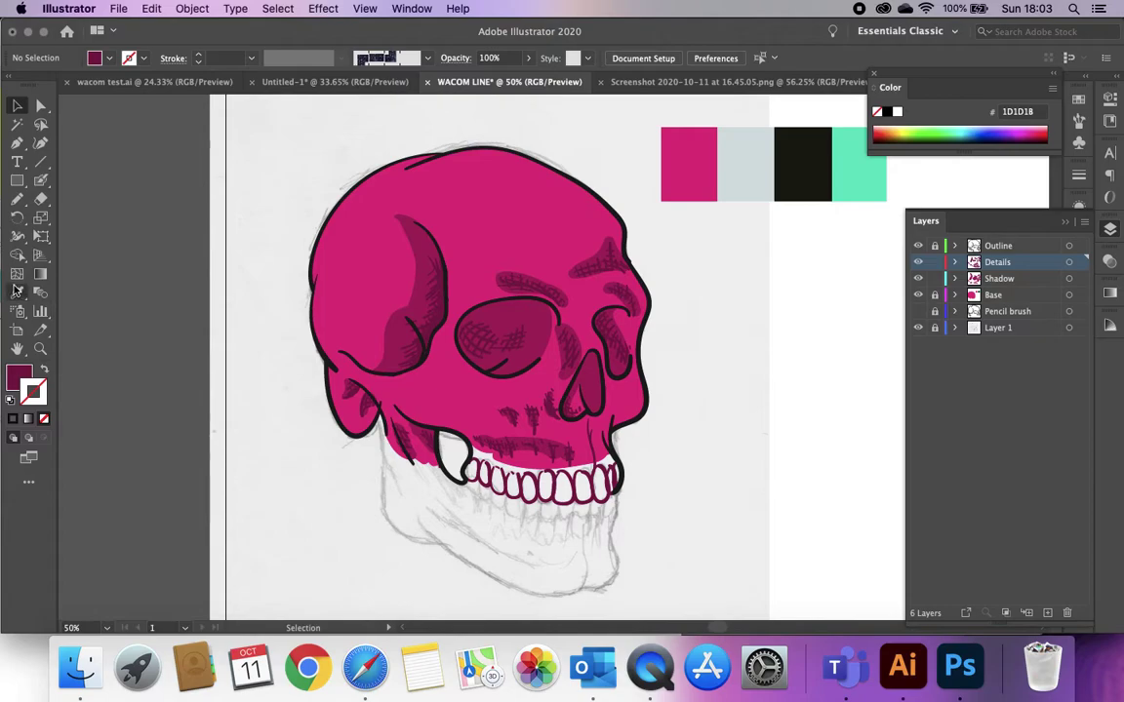
Create a new layer named Highlights and place it between the Details and Shadow layers
click(40, 180)
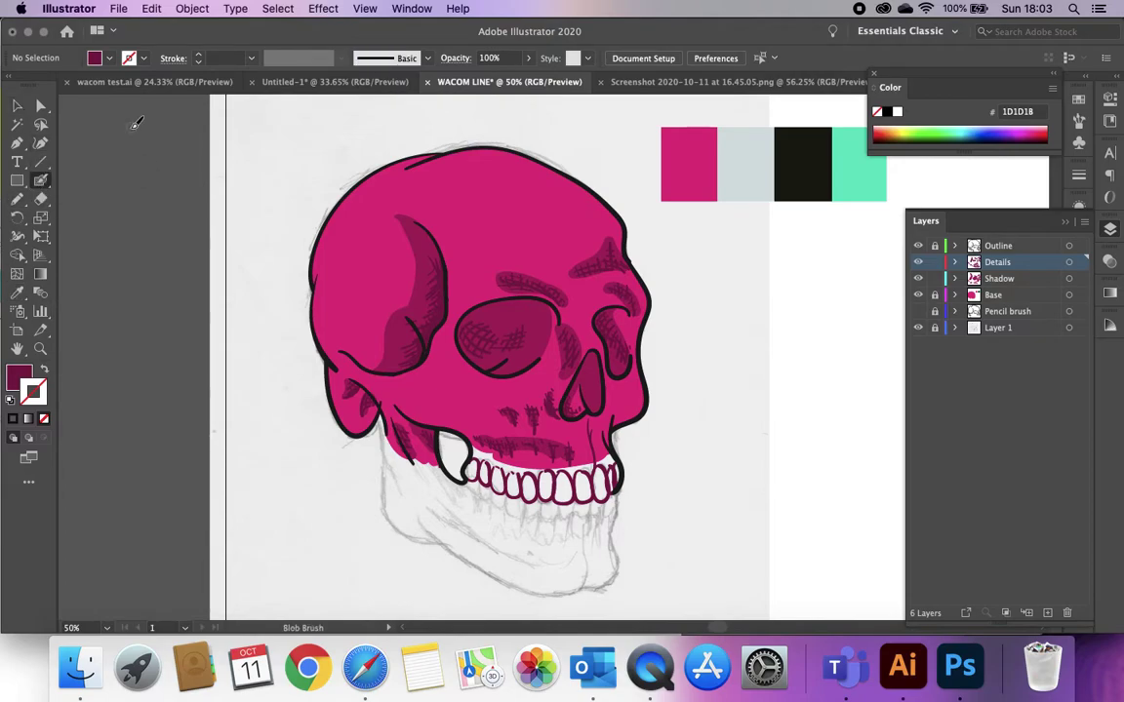
click(1109, 325)
click(1109, 332)
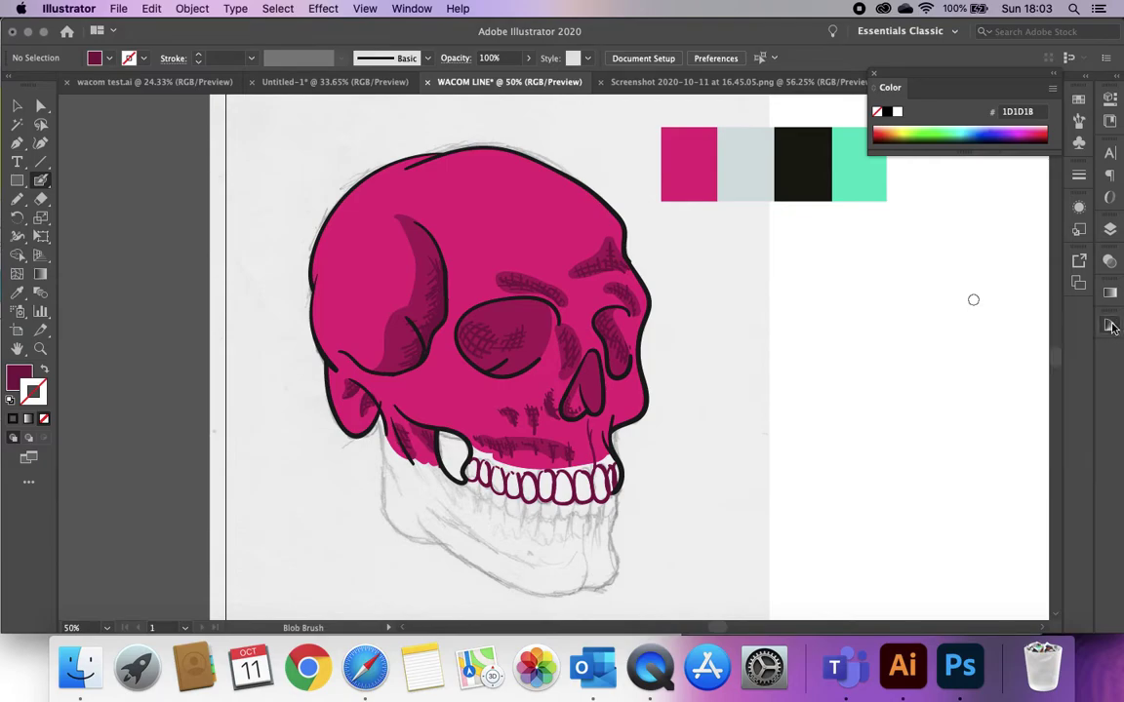
click(1110, 230)
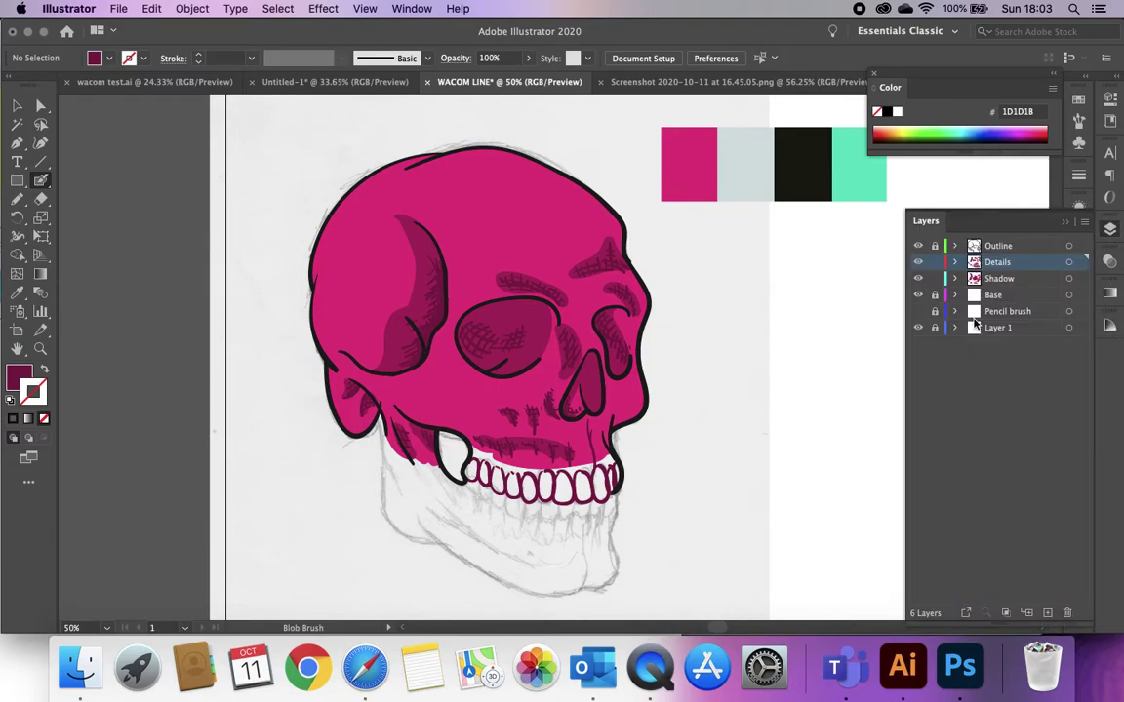
click(1049, 614)
click(1003, 264)
drag(1003, 264, 1001, 281)
double_click(1001, 284)
text(Highlight)
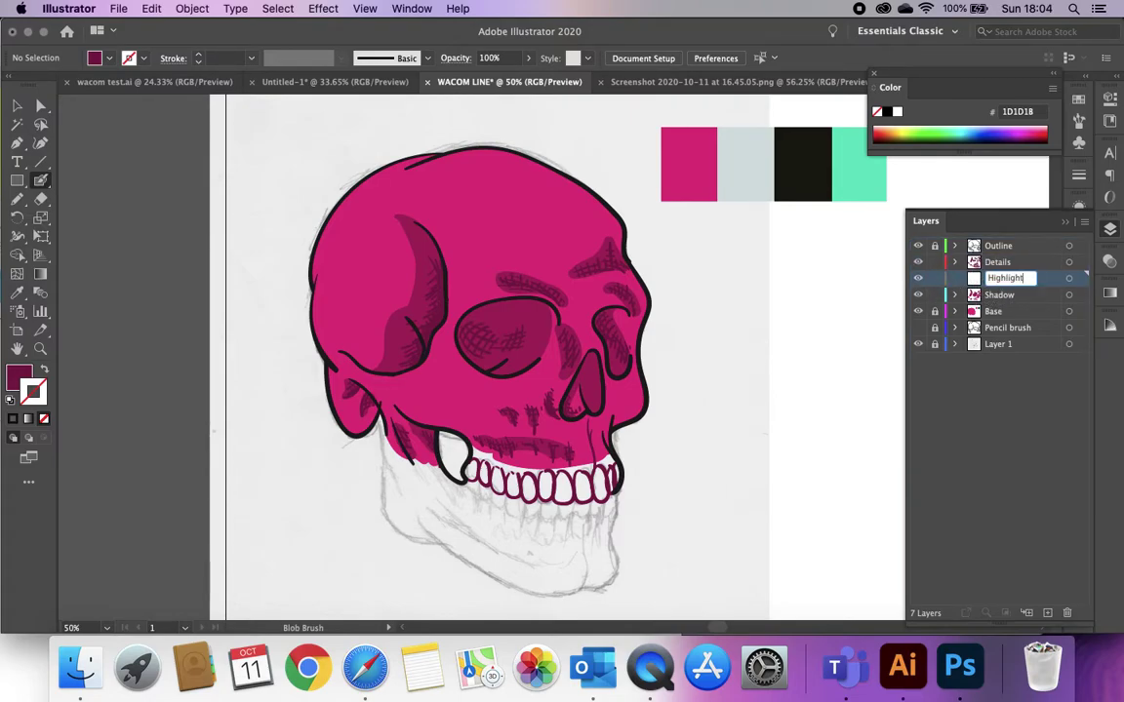
text(s)
key(Return)
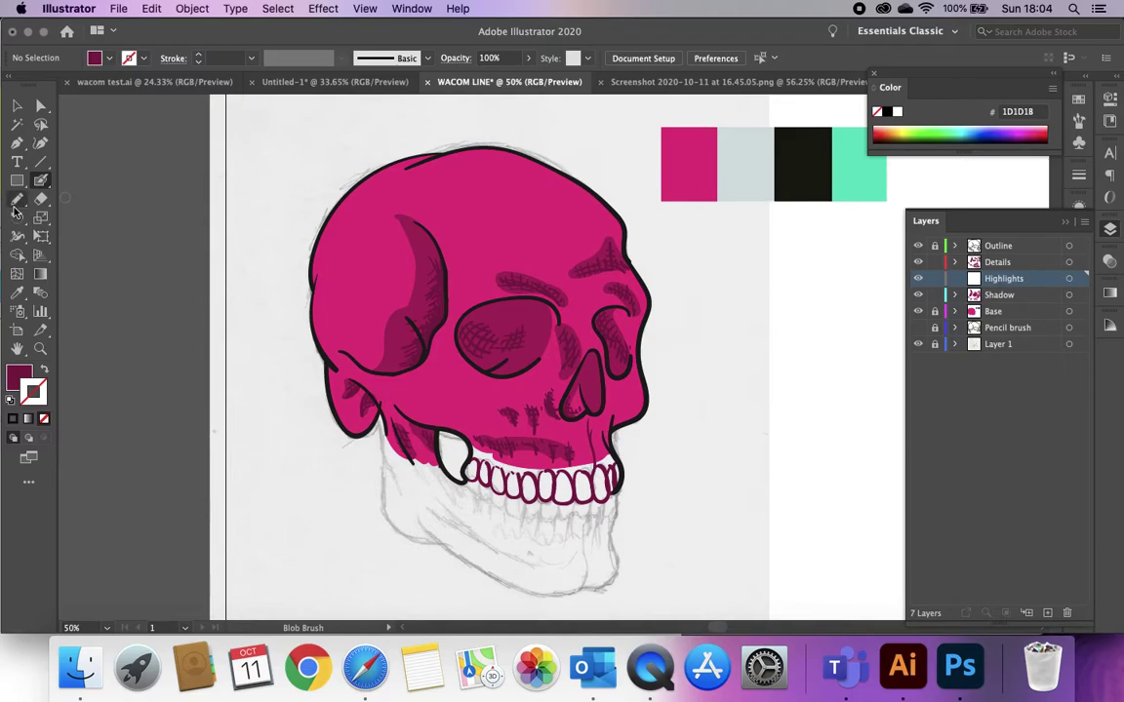
Sample the skull's base pink and pick its lighter pink tint E53399 as the stroke colour
key(i)
click(507, 192)
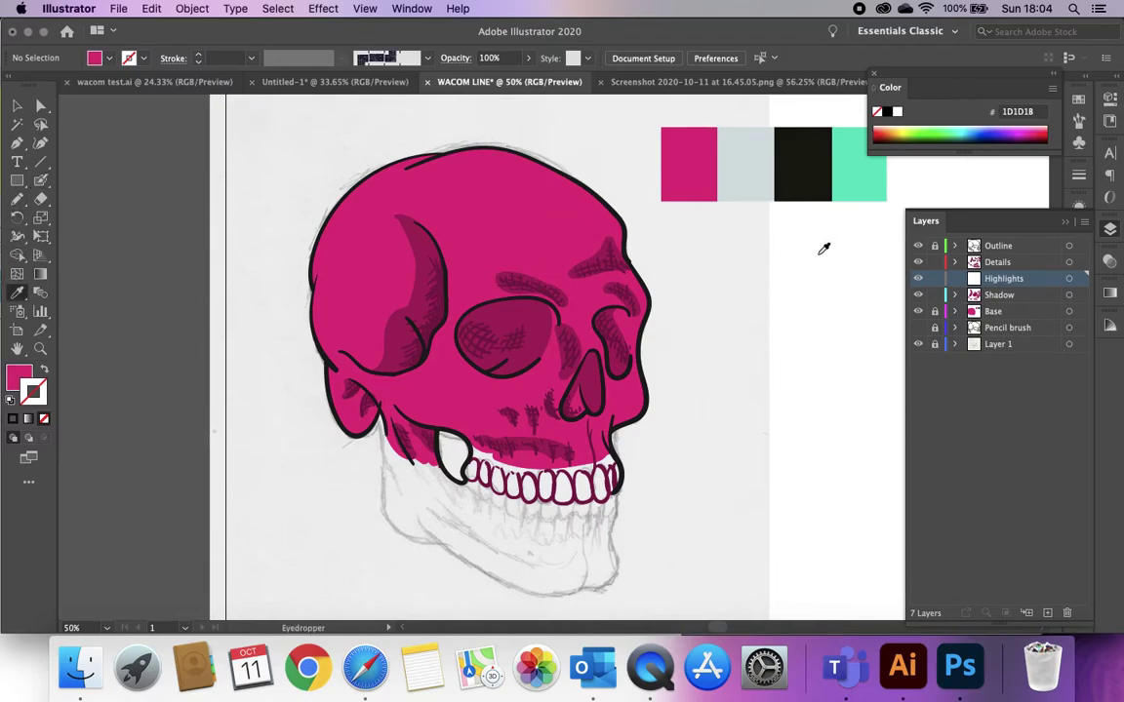
click(1111, 324)
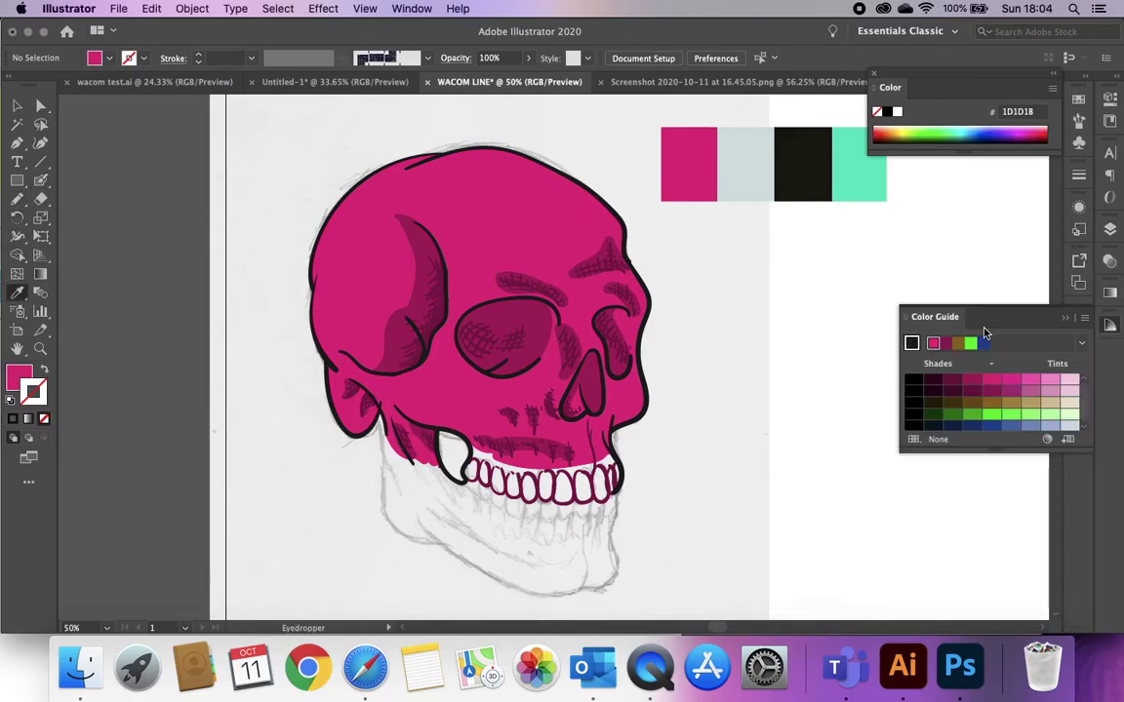
click(1011, 381)
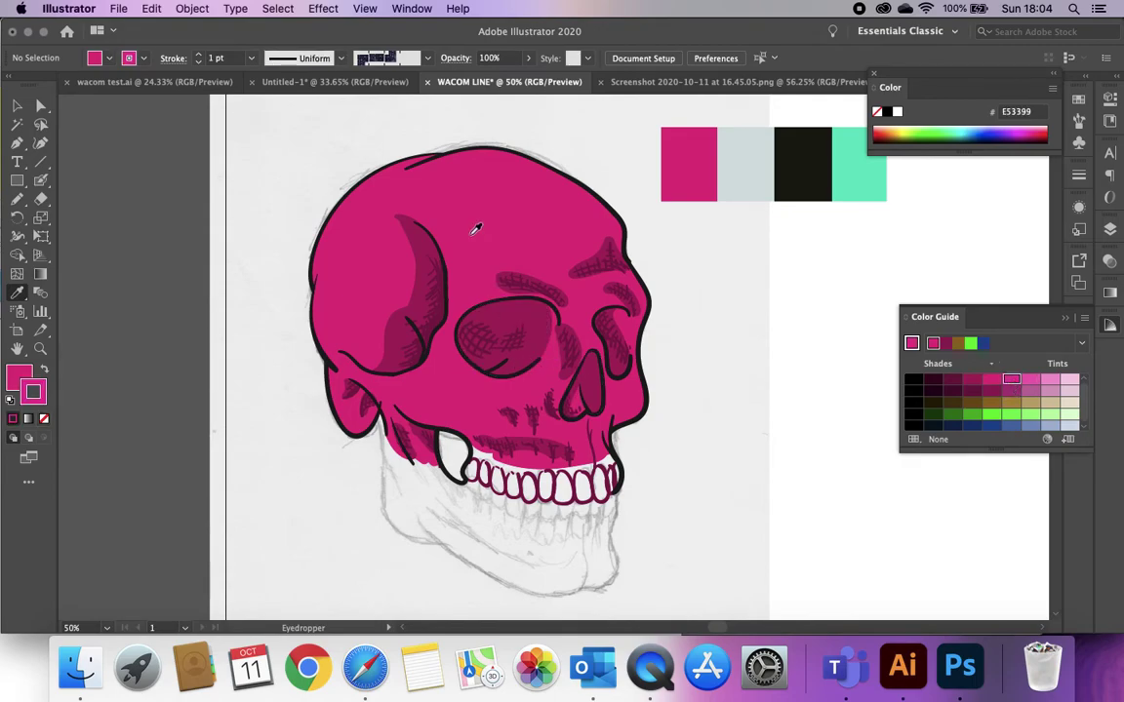
Paint light pink Blob Brush highlights along the forehead's upper front edge and between the eye sockets
key(super+equal)
key(super+equal)
key(super+equal)
scroll(479, 237, up, 3)
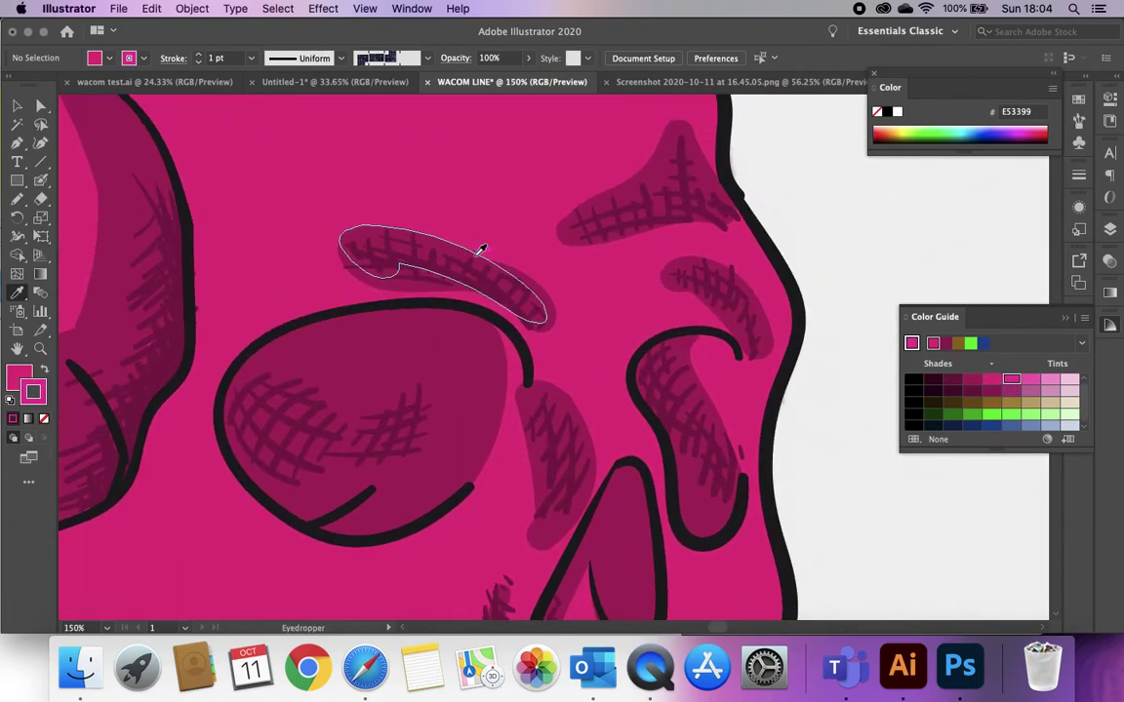
key(super+minus)
key(super+minus)
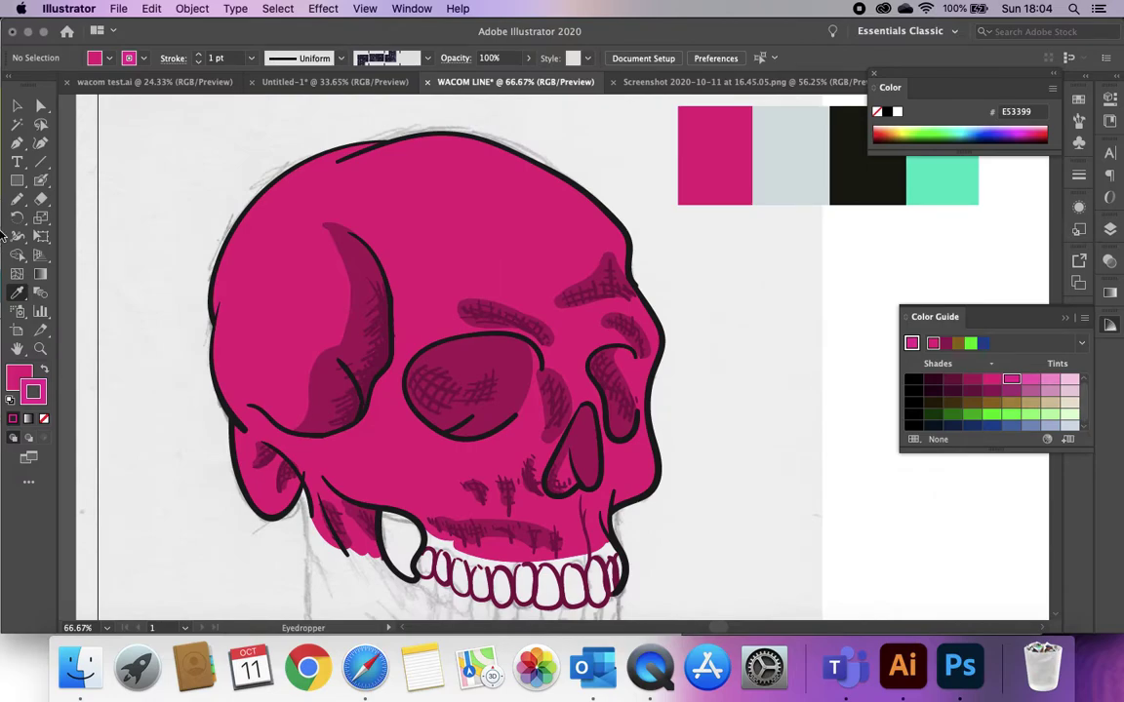
click(40, 180)
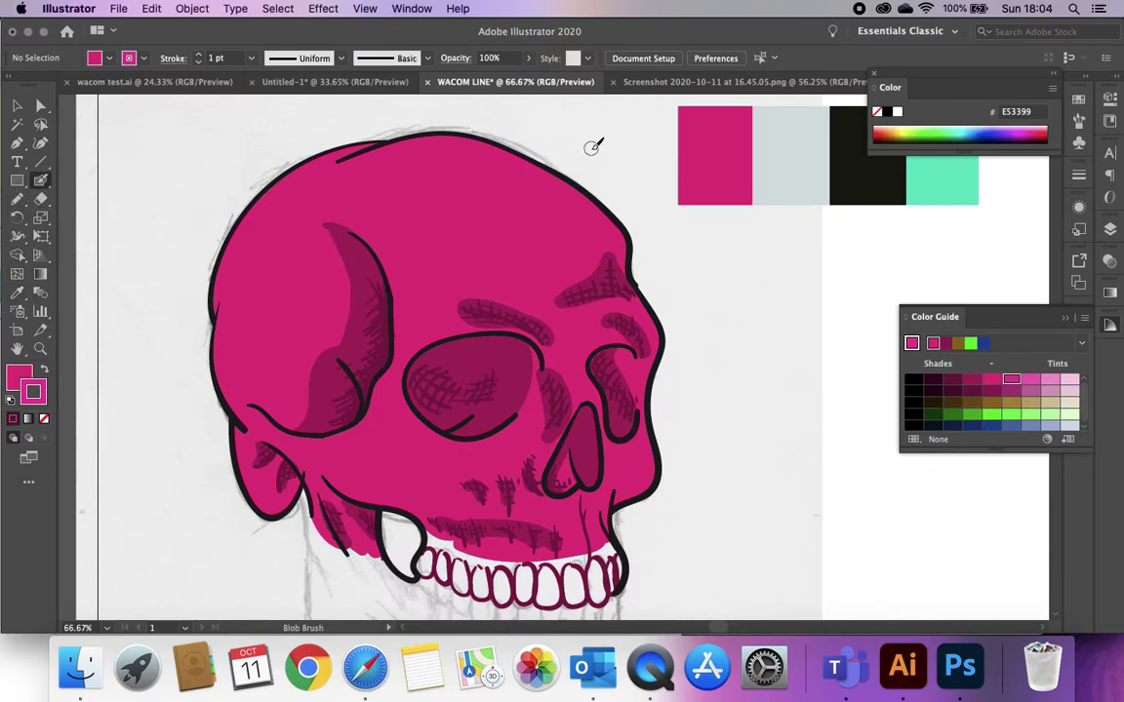
mouse_move(438, 143)
mouse_down()
mouse_move(492, 155)
mouse_move(598, 227)
mouse_up()
mouse_move(502, 177)
mouse_down()
mouse_move(530, 187)
mouse_move(571, 231)
mouse_up()
drag(605, 338, 580, 374)
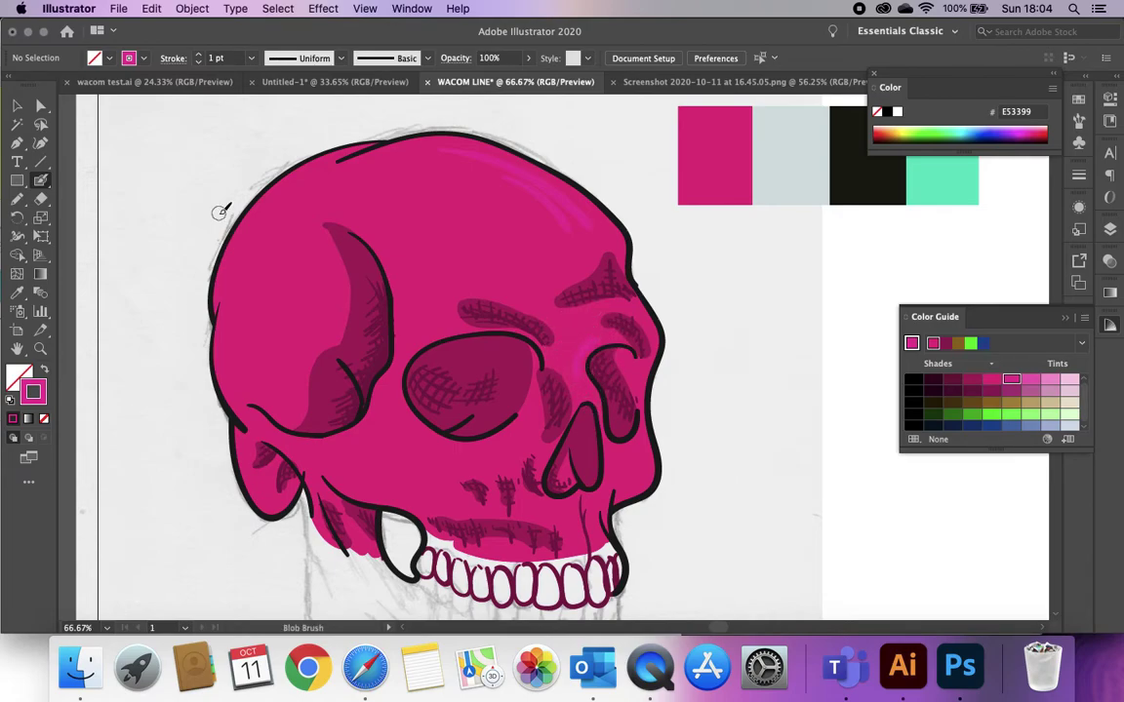
Paint light pink highlights above the larger eye socket, on the cheek beside the nose and on the cheekbone below the temple
scroll(381, 361, down, 3)
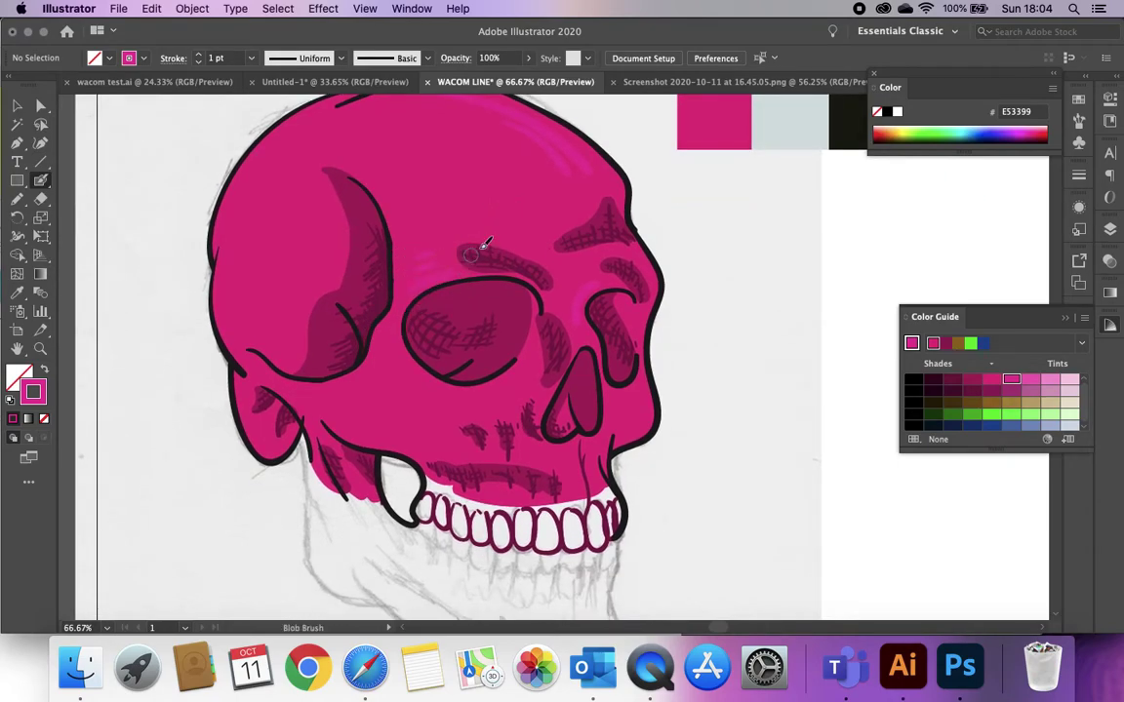
scroll(475, 280, down, 4)
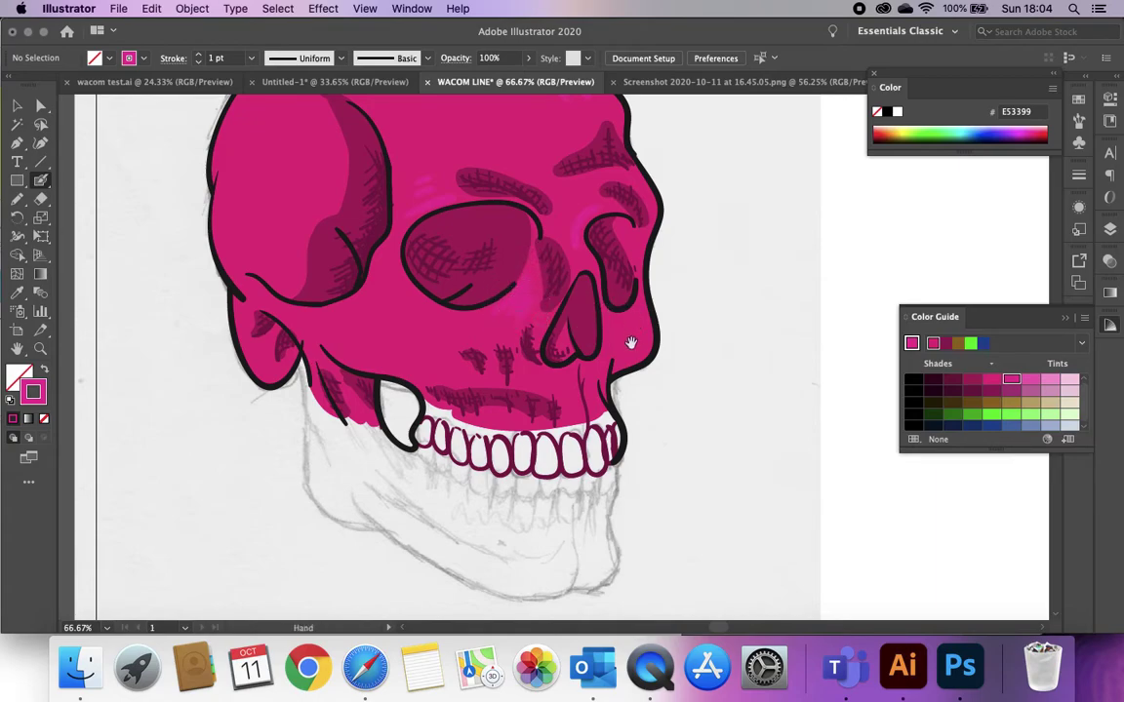
scroll(514, 296, right, 4)
scroll(514, 295, down, 3)
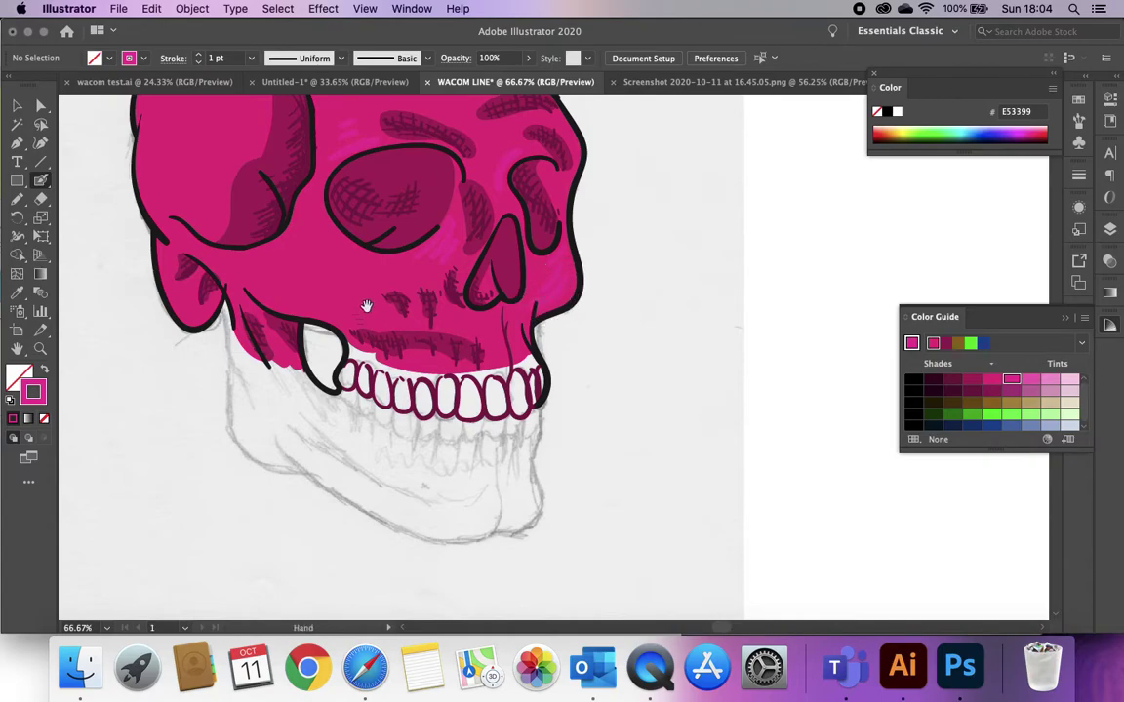
scroll(379, 304, left, 4)
scroll(379, 303, up, 1)
mouse_move(313, 291)
mouse_down()
mouse_move(346, 315)
mouse_move(397, 332)
mouse_move(371, 297)
mouse_move(329, 280)
mouse_move(364, 296)
mouse_up()
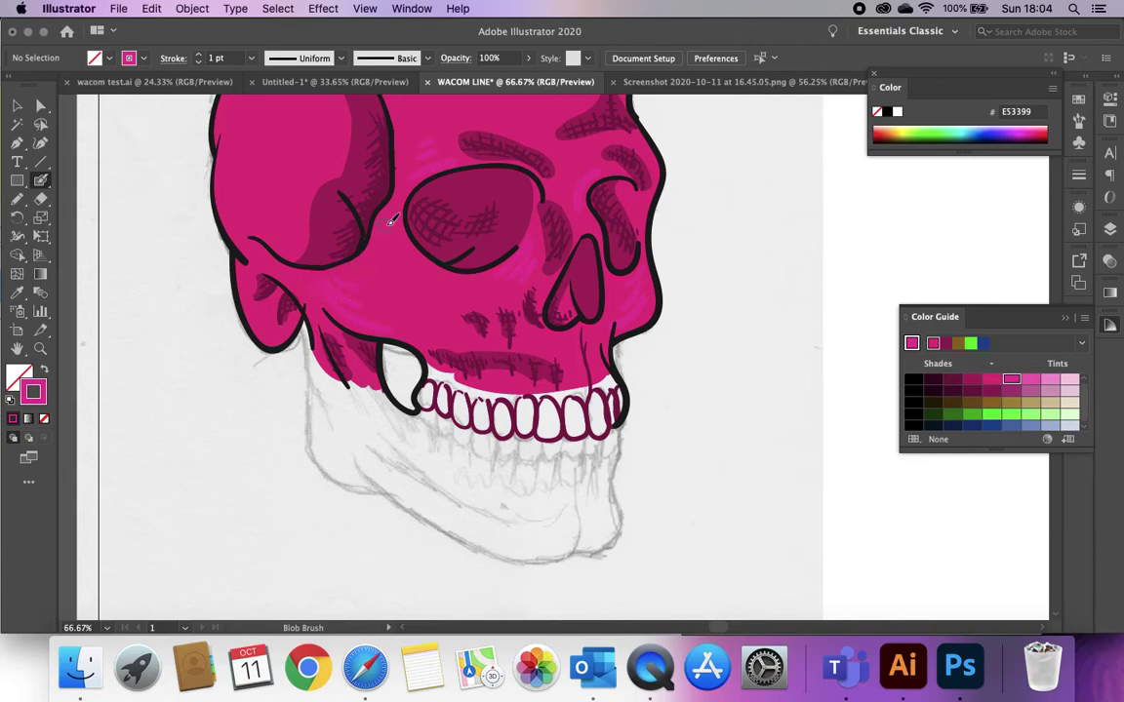
Add light pink highlights between the temple and the larger eye socket and on the cheek beneath it
drag(389, 210, 389, 256)
key(space)
drag(507, 349, 436, 323)
mouse_move(509, 307)
mouse_down()
mouse_move(514, 347)
mouse_move(485, 318)
mouse_up()
key(space)
drag(382, 303, 490, 375)
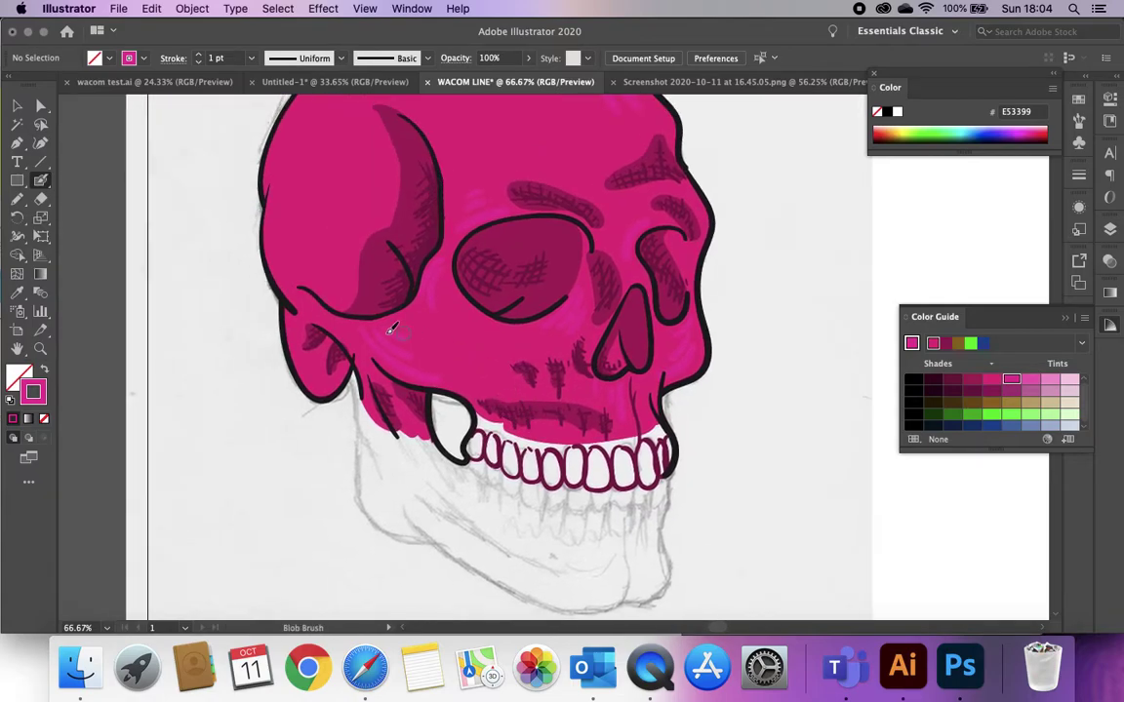
Paint more light pink highlights on the lobe behind the jaw, beneath the temple and across the forehead
drag(292, 323, 309, 376)
drag(315, 307, 341, 319)
key(space)
drag(378, 230, 352, 387)
drag(525, 264, 535, 290)
key(space)
mouse_move(580, 365)
mouse_down()
mouse_move(491, 201)
mouse_move(521, 295)
mouse_up()
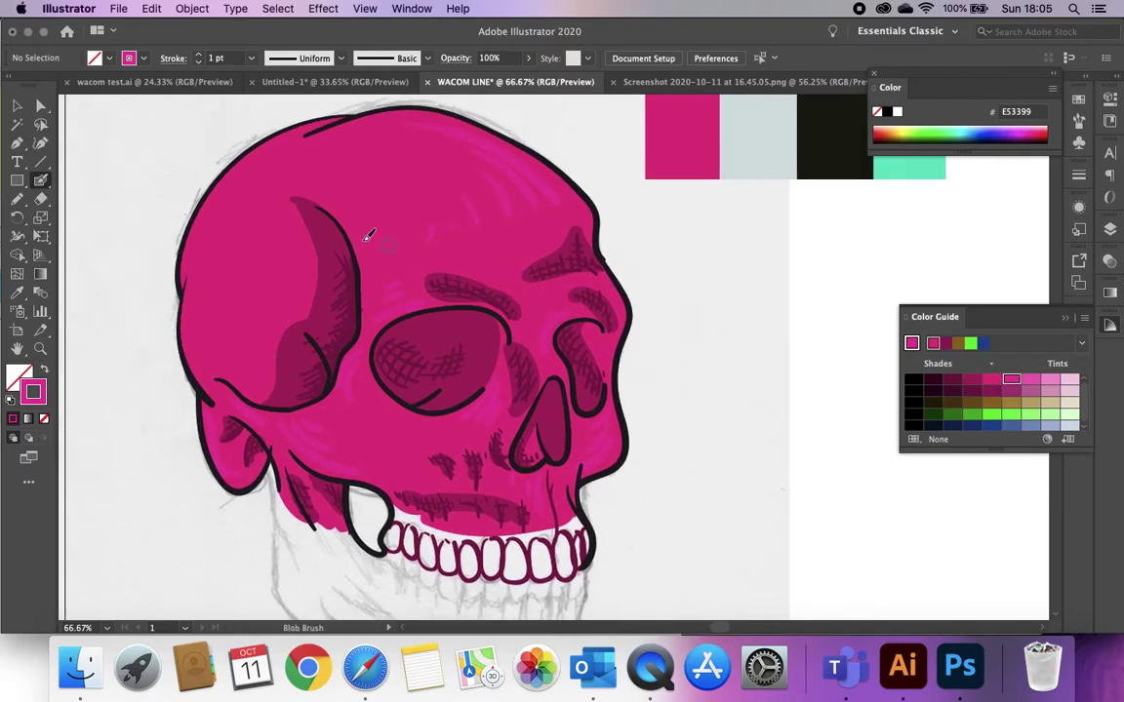
Hide the Shadow layer to examine the highlights against the pink base and hatching
click(1110, 229)
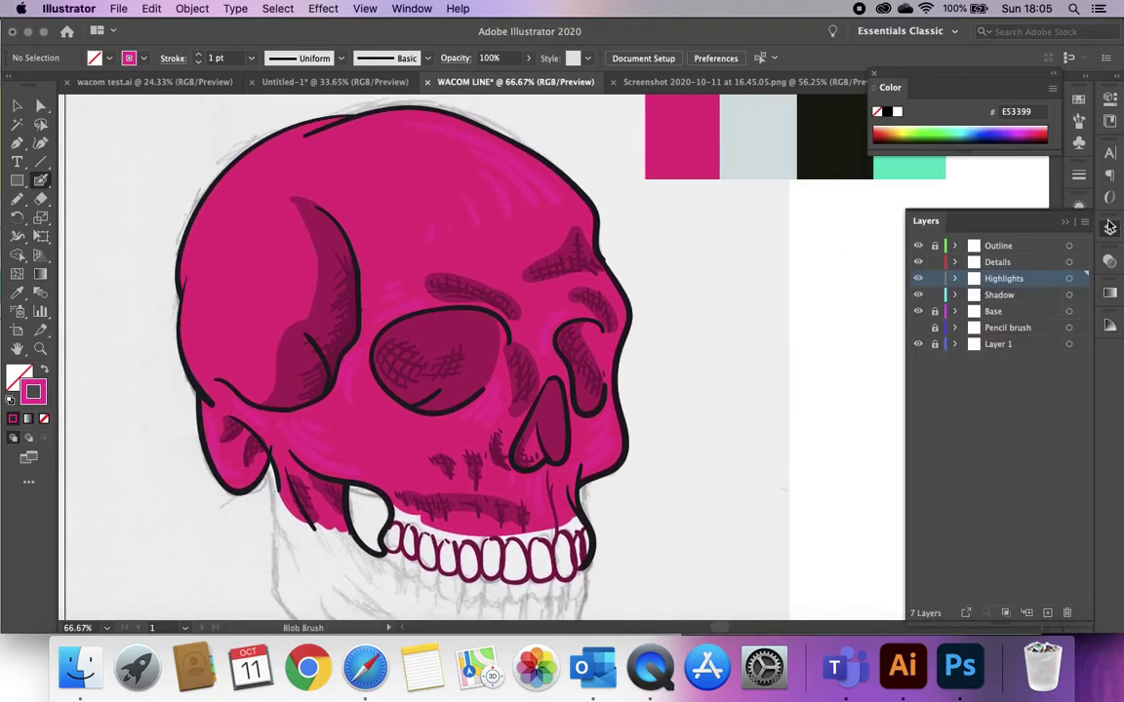
click(918, 295)
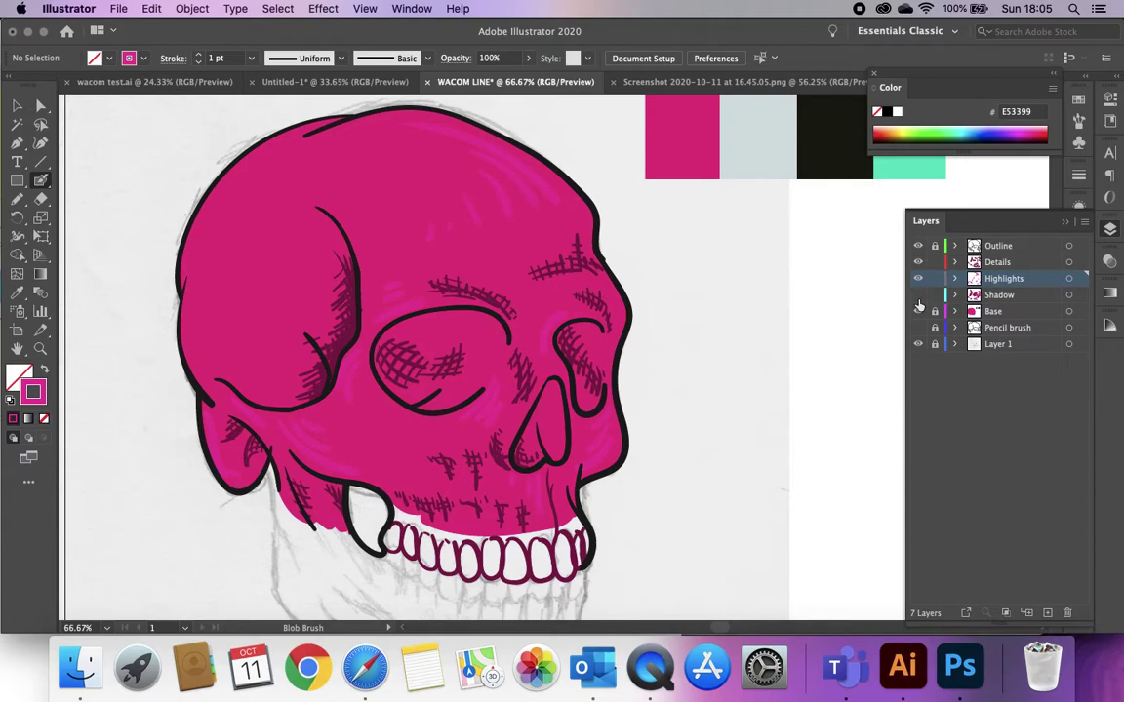
scroll(681, 422, down, 2)
scroll(681, 422, left, 1)
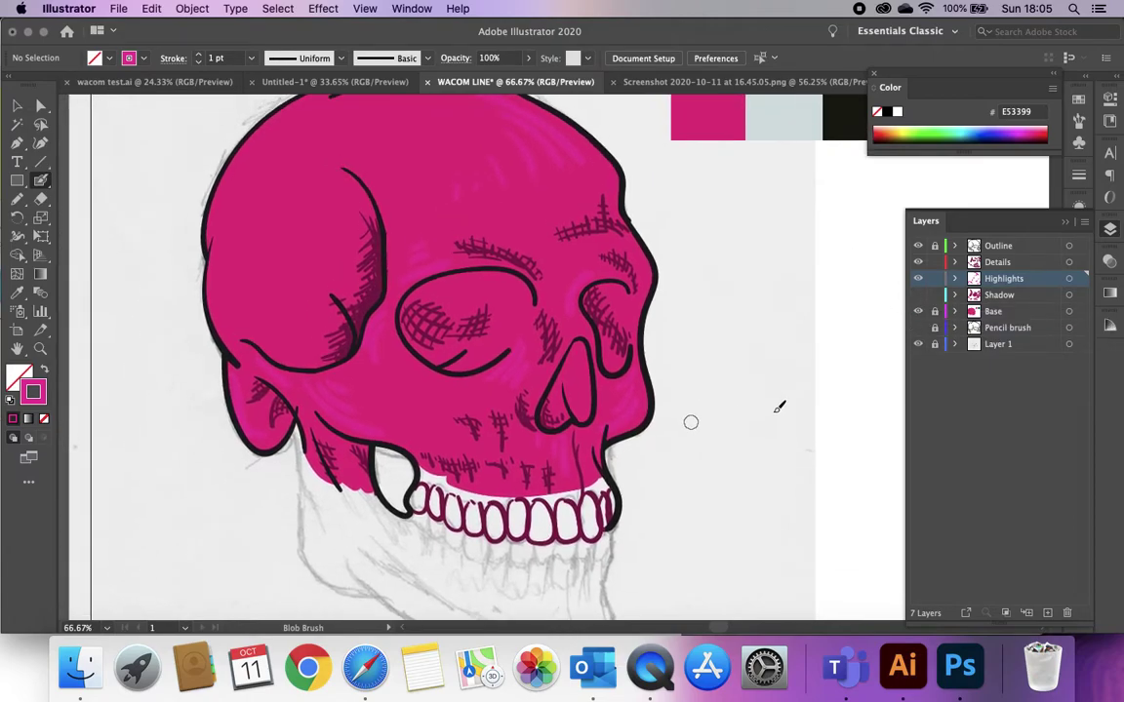
Show the Shadow layer again and recolour all artwork on the Details layer to black 000000
click(918, 295)
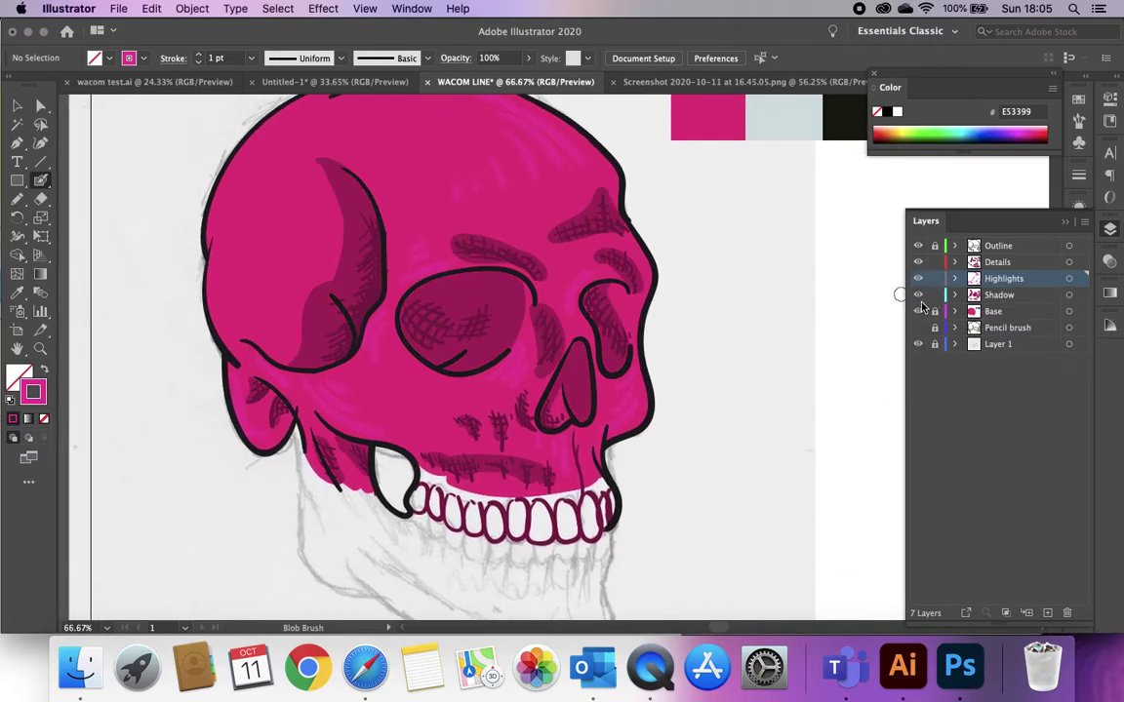
click(1006, 297)
click(997, 264)
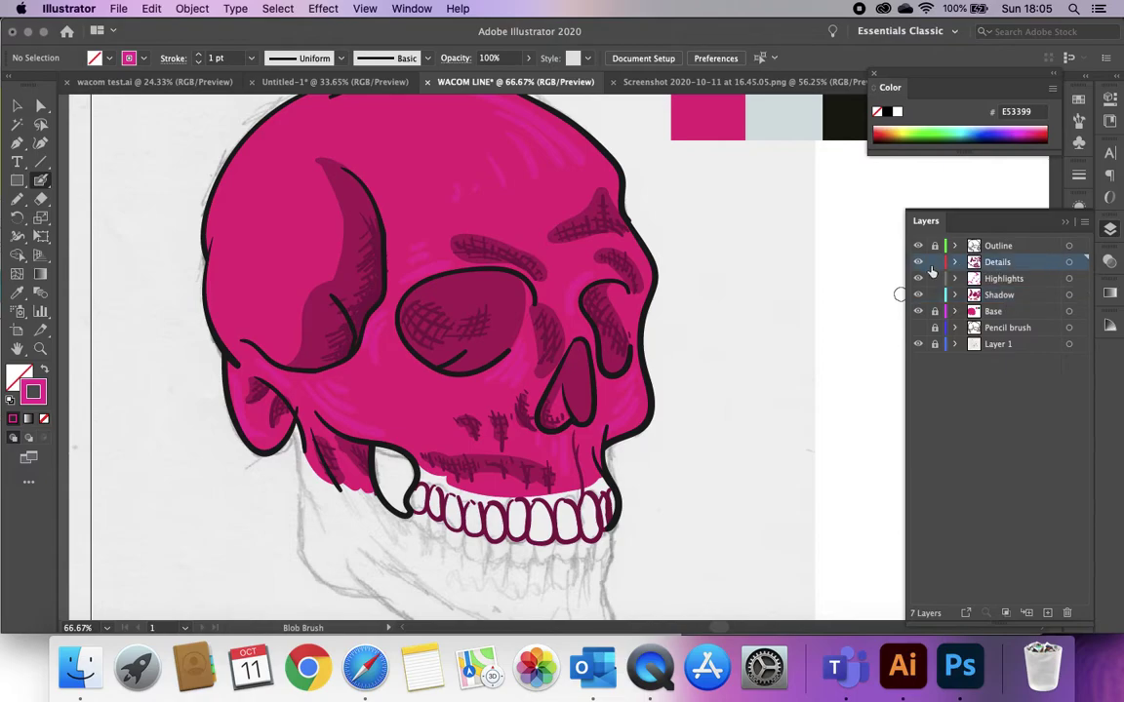
click(1081, 263)
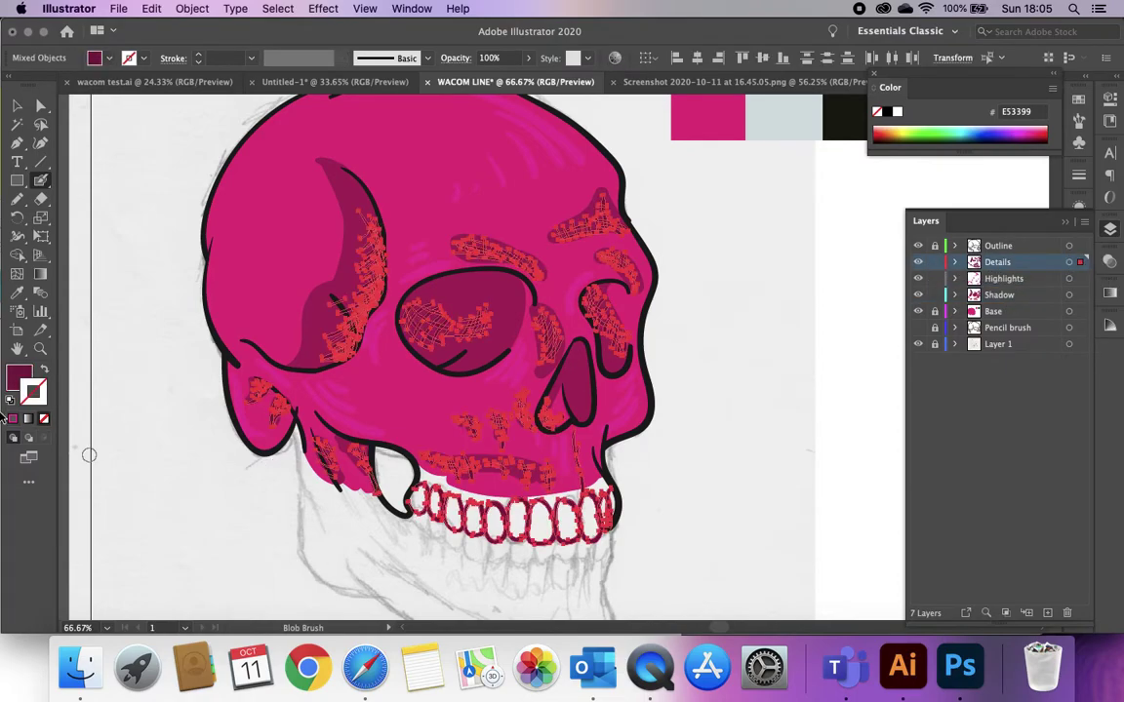
double_click(21, 372)
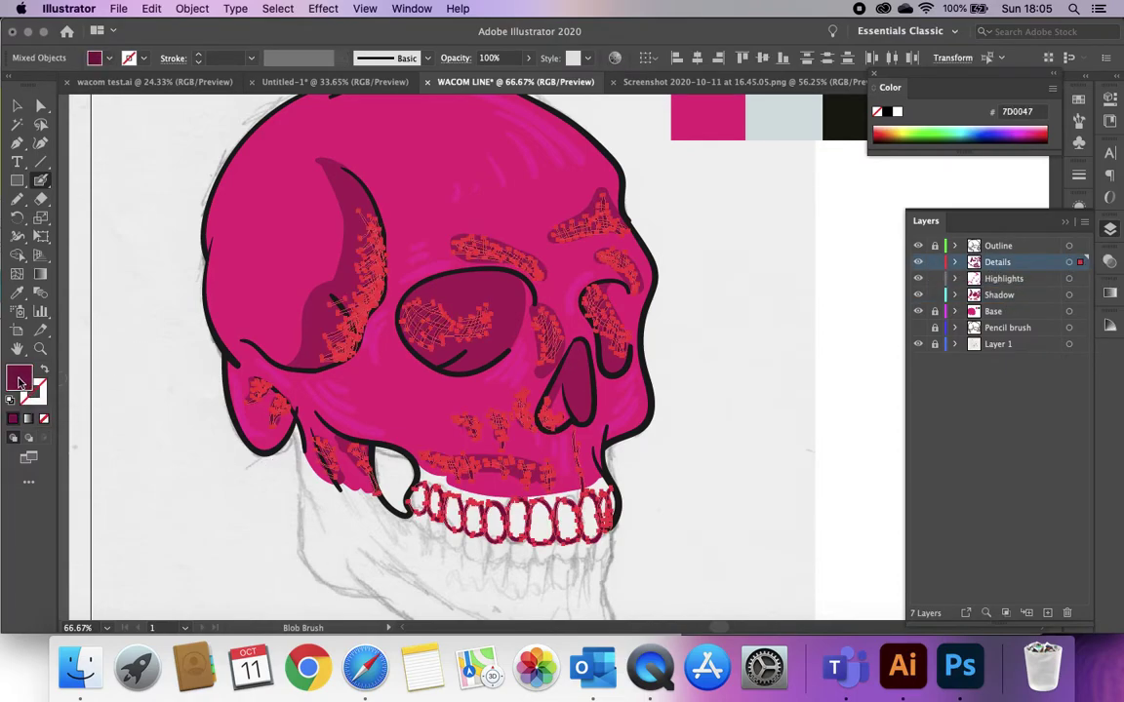
click(416, 338)
text(000000)
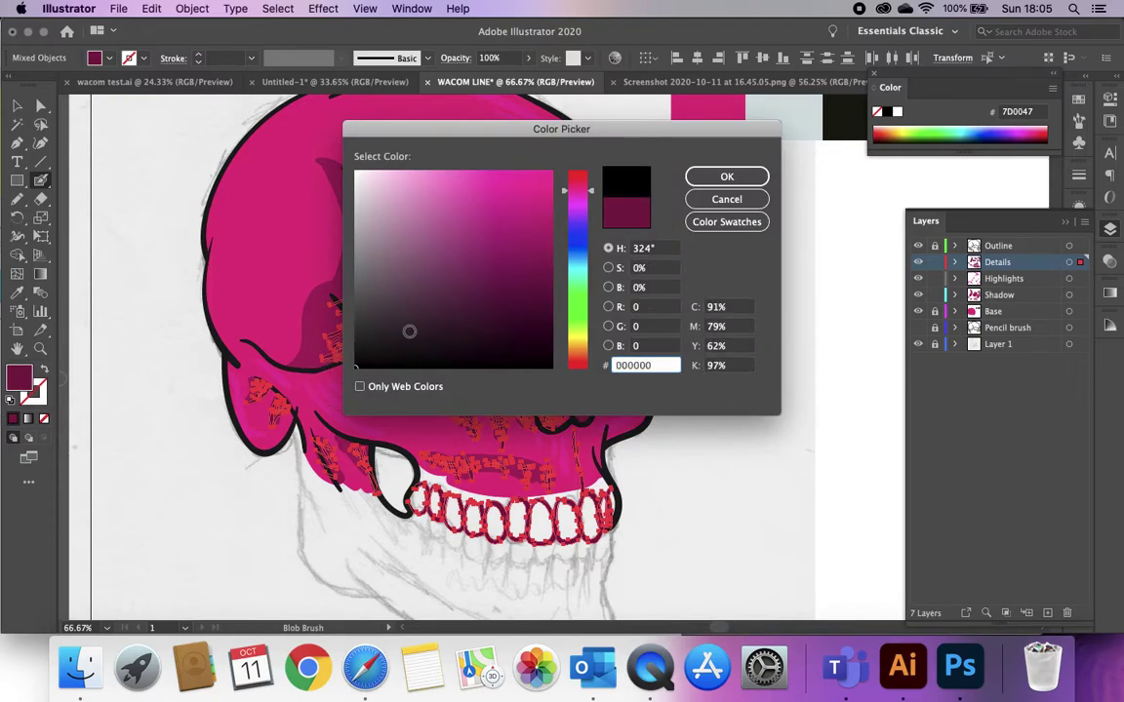
click(727, 177)
click(18, 106)
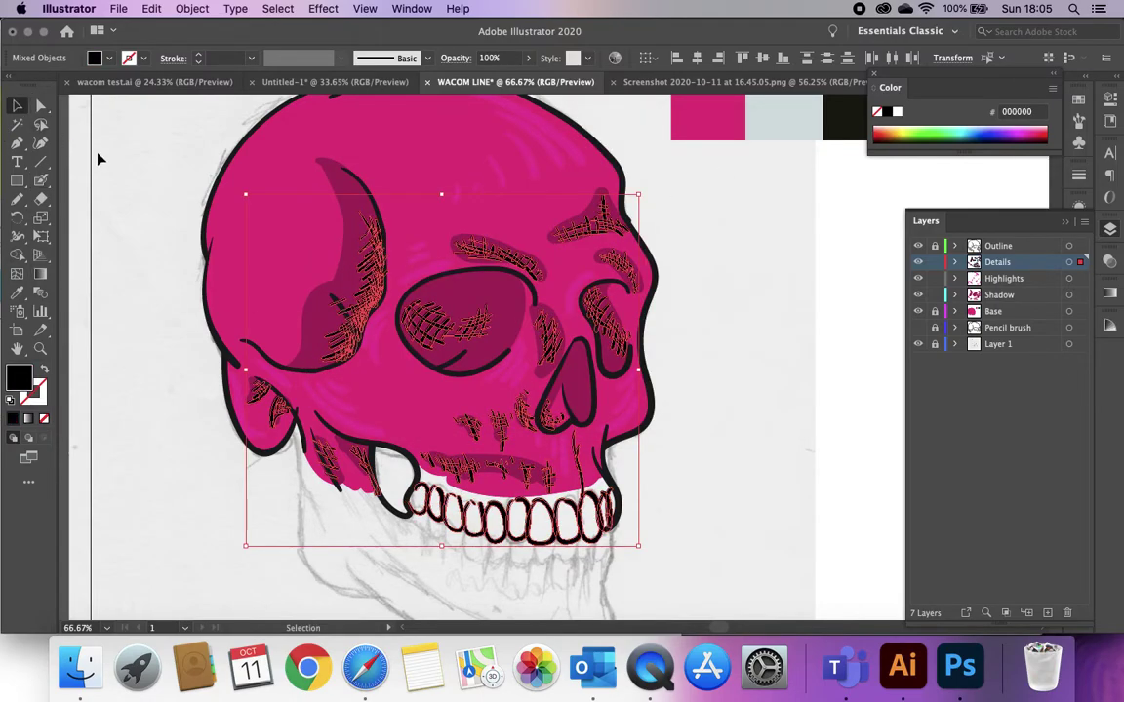
click(100, 209)
Create a new layer directly beneath the Base layer and name it back
scroll(99, 210, down, 3)
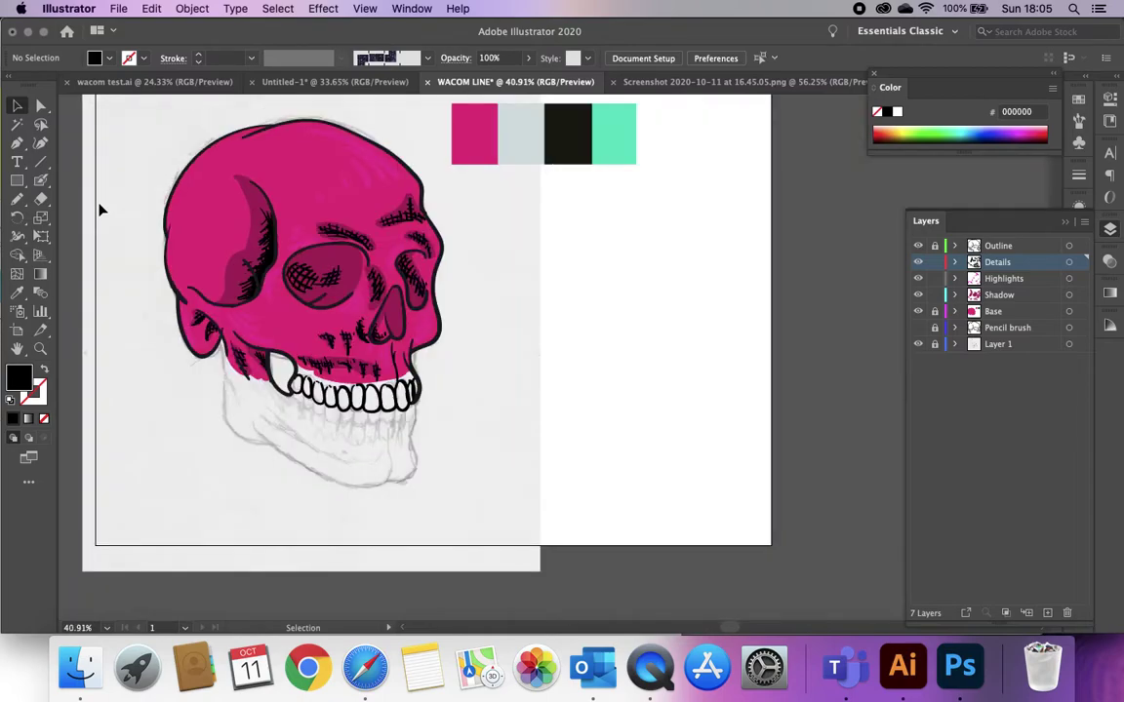
scroll(100, 209, left, 3)
scroll(99, 210, up, 1)
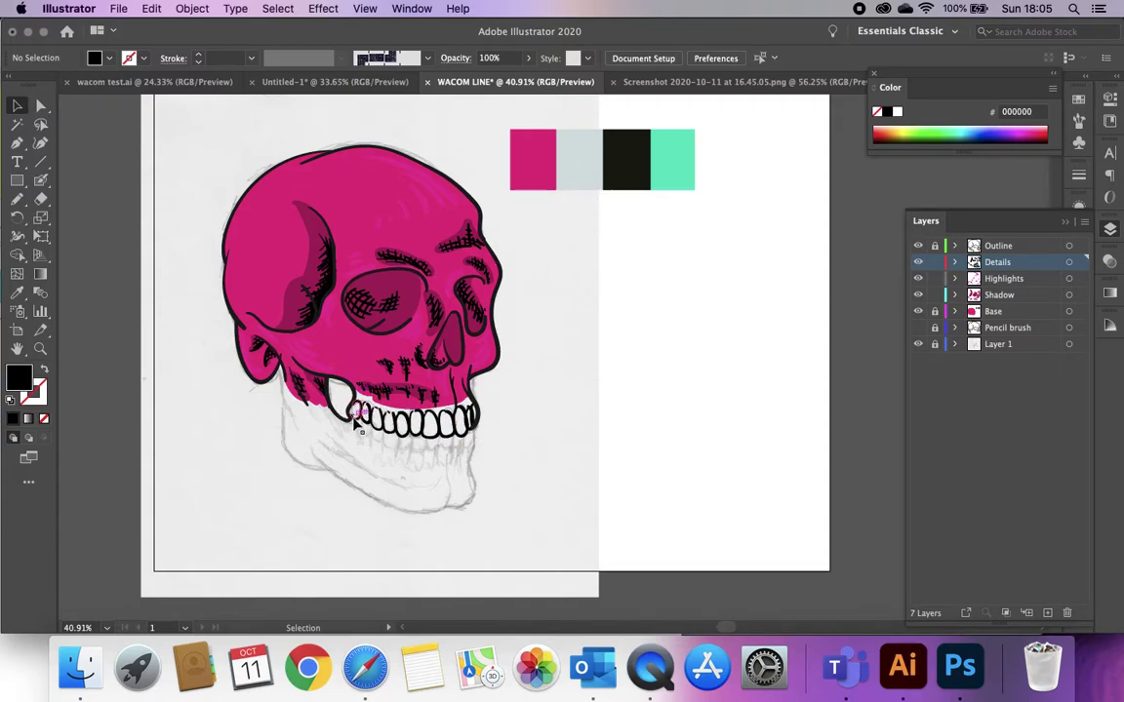
scroll(363, 422, up, 1)
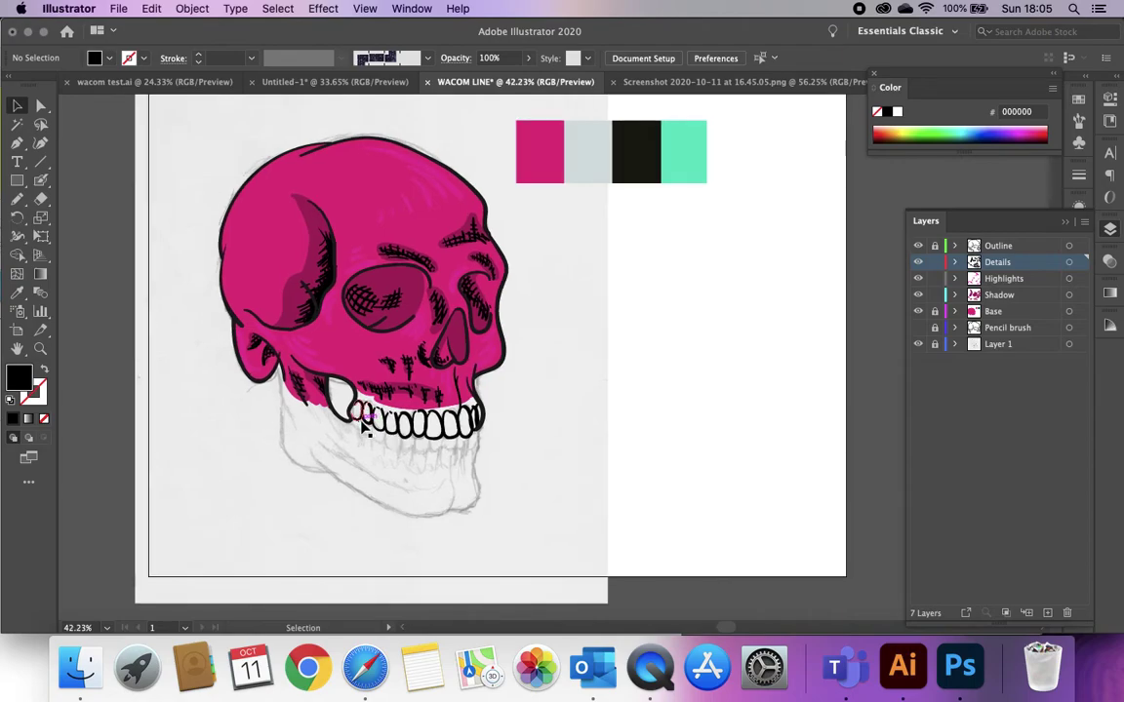
scroll(364, 427, up, 1)
scroll(364, 427, left, 2)
scroll(364, 427, up, 1)
click(1044, 312)
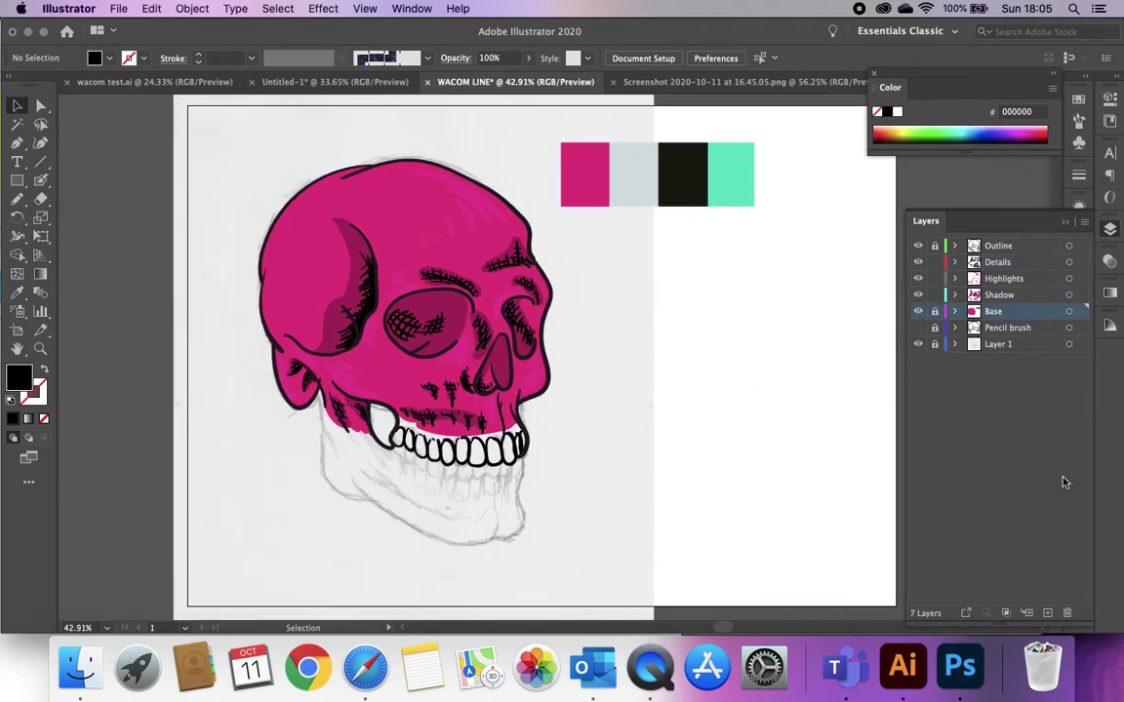
click(1048, 612)
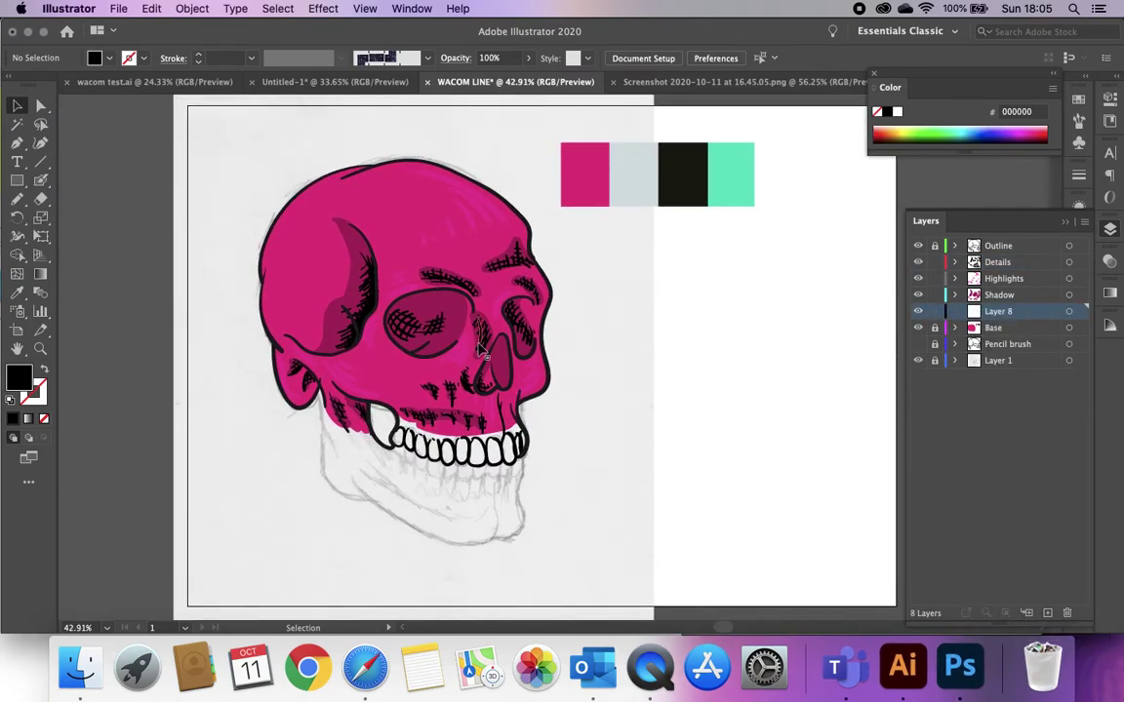
drag(1028, 318, 1020, 335)
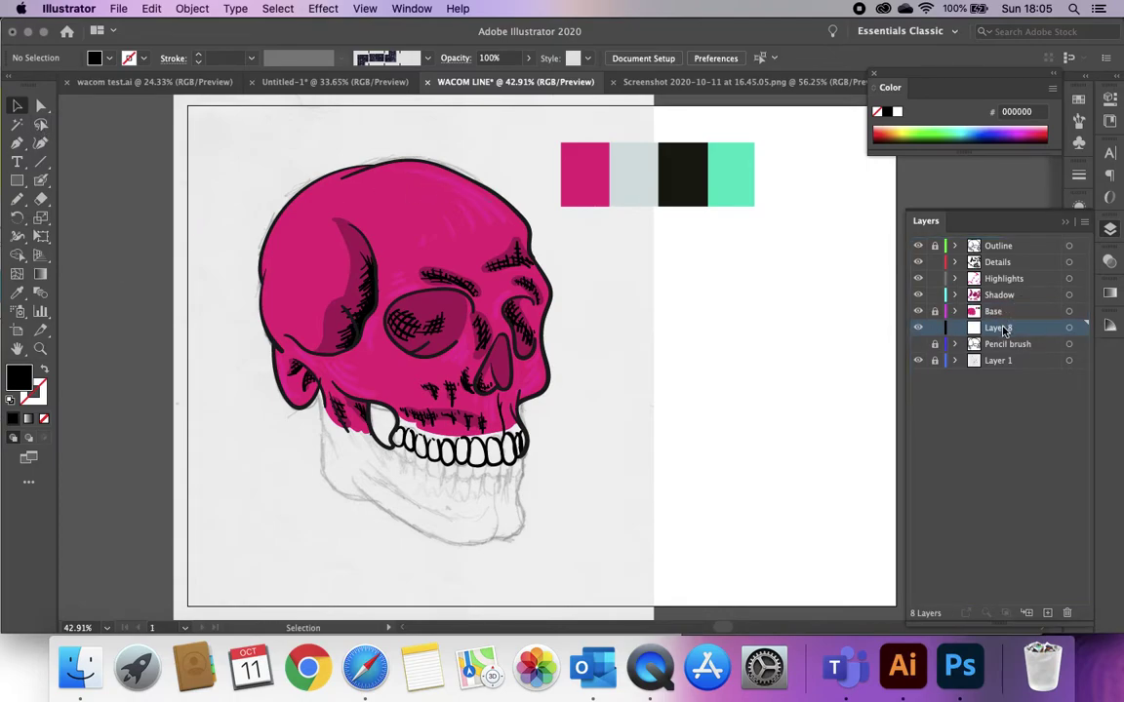
double_click(1002, 329)
text(ba)
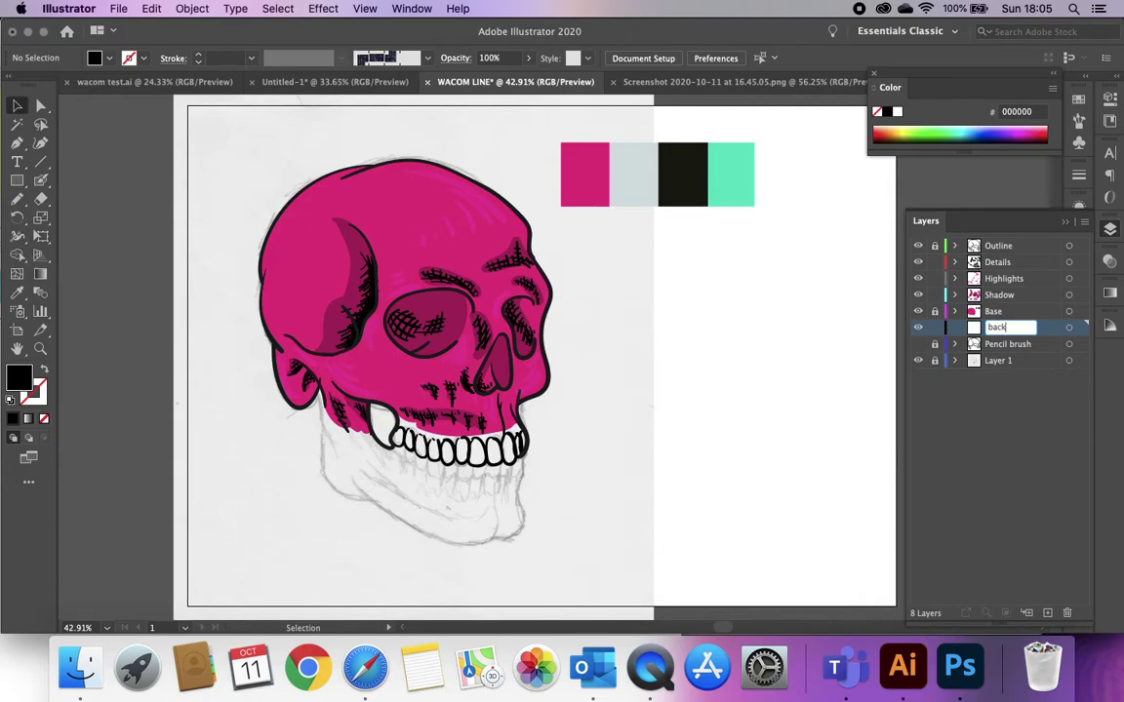
text(ck)
key(Return)
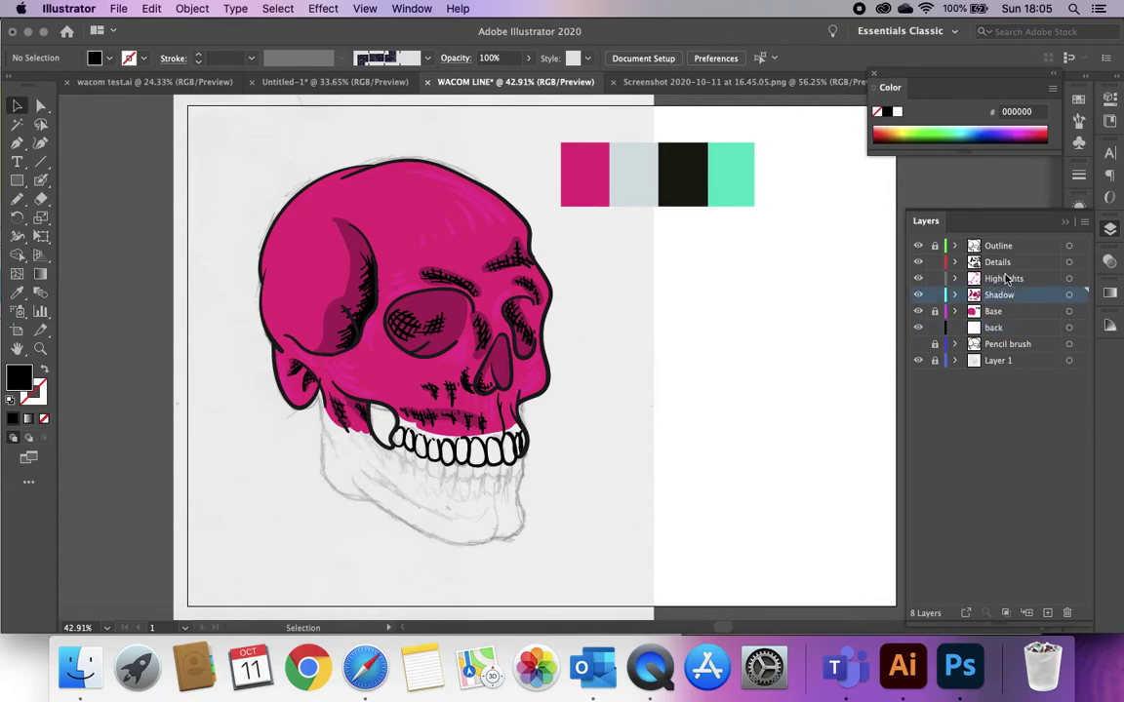
Select all artwork on the Details layer and match its fill to the skull outline's near-black using the Eyedropper
click(1015, 262)
click(1069, 262)
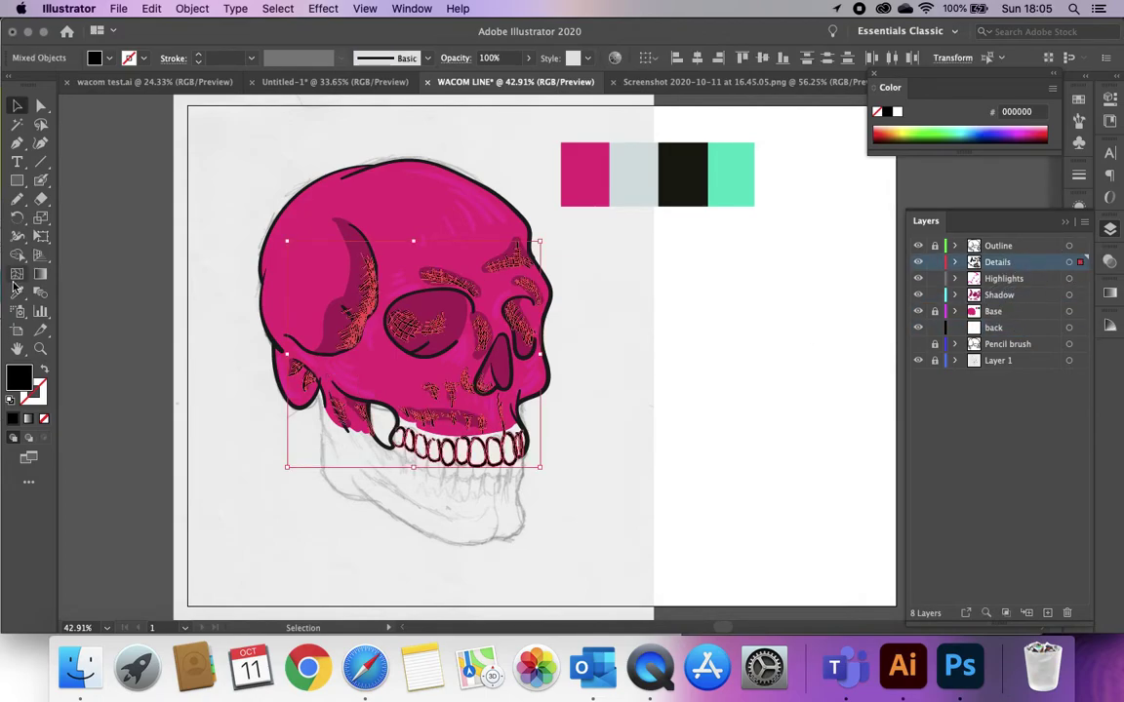
click(16, 292)
click(277, 220)
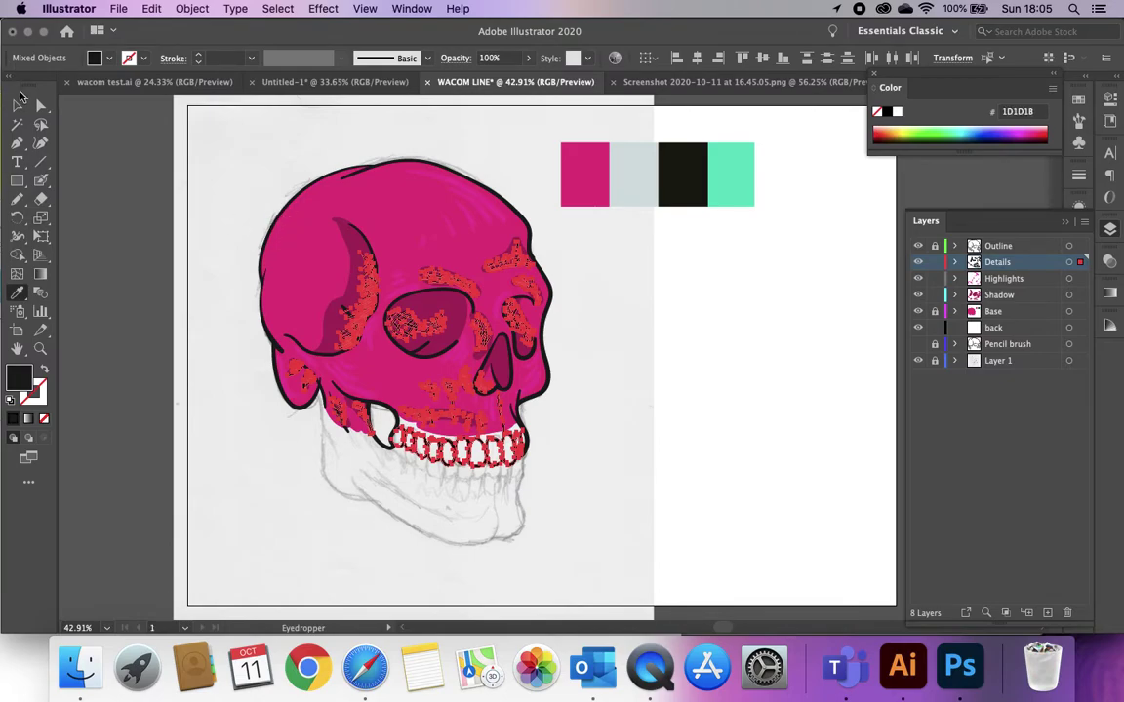
click(17, 102)
click(149, 308)
Sample the turquoise 00E0C2 from the palette swatches as the fill colour
scroll(149, 309, down, 1)
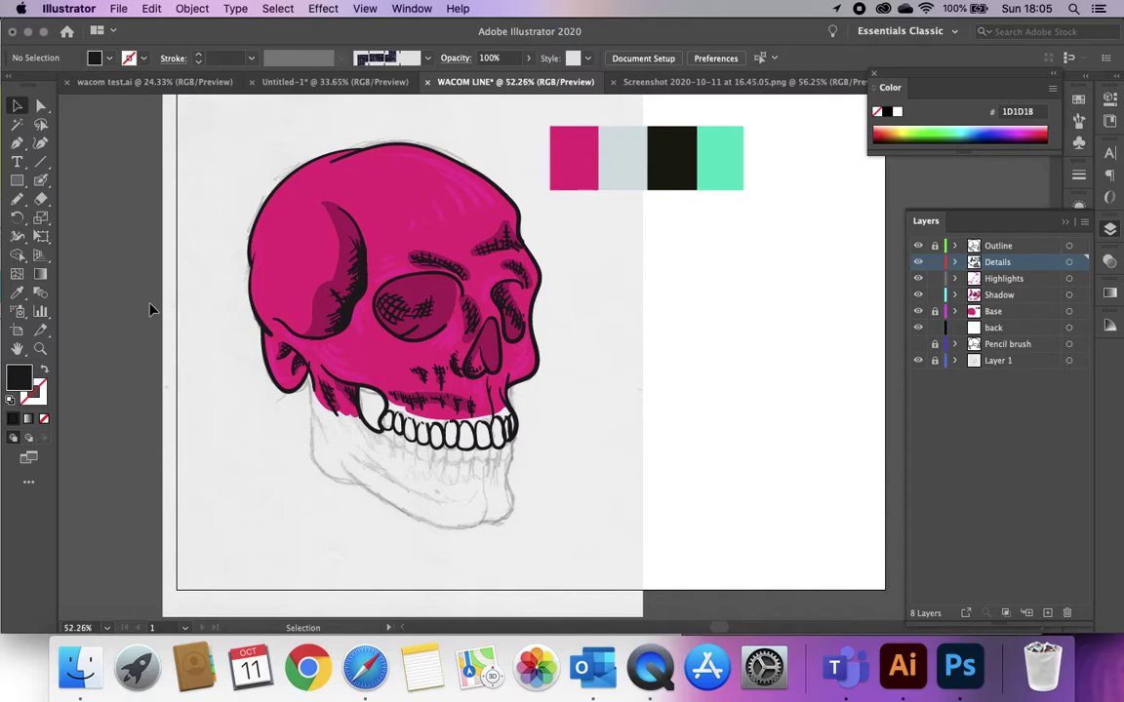
scroll(151, 310, up, 3)
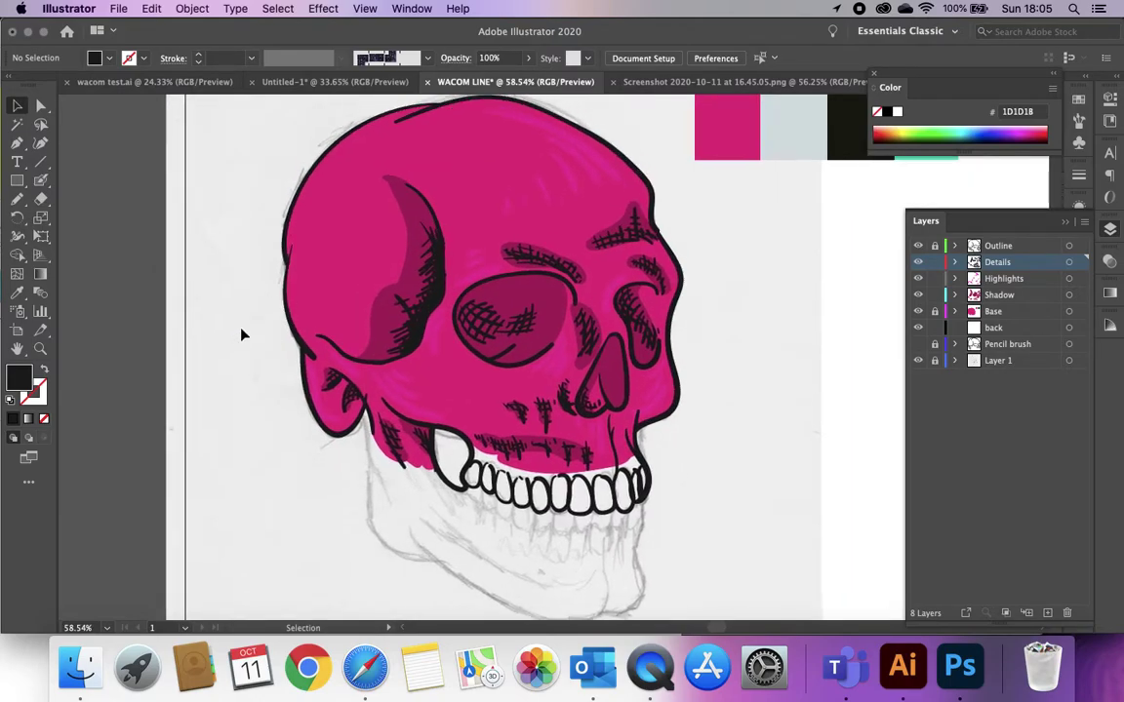
scroll(243, 334, up, 2)
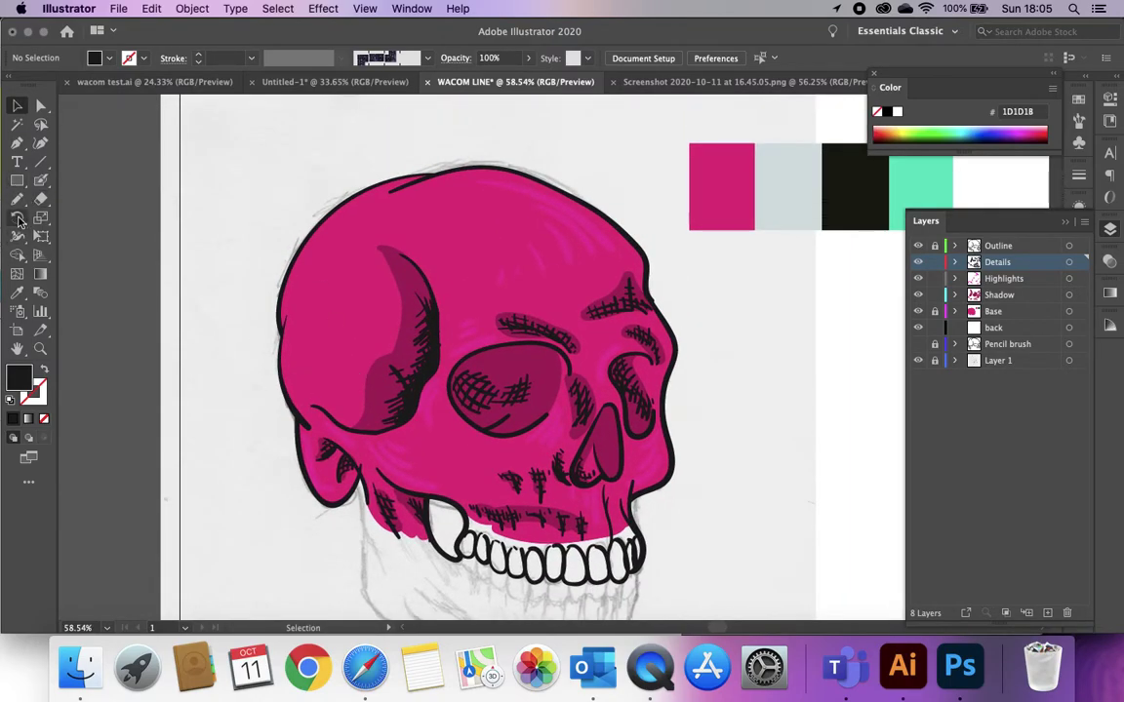
click(17, 292)
click(917, 178)
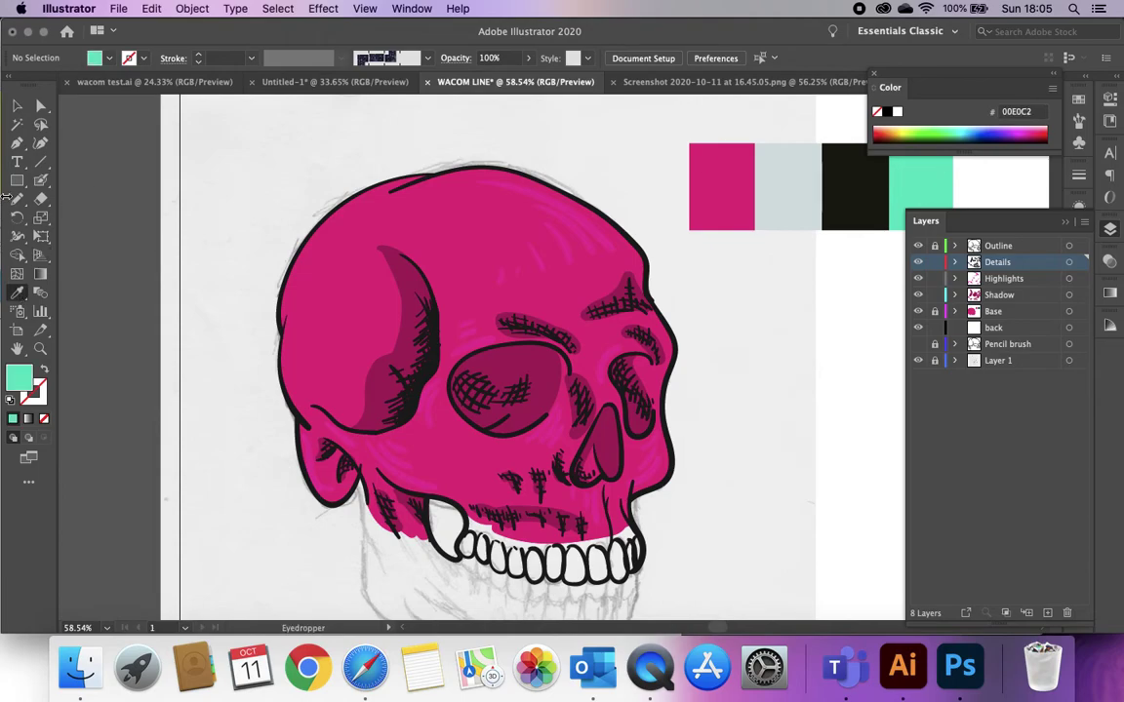
Enlarge the Blob Brush size in its tool options for broad background strokes
click(41, 181)
click(101, 53)
click(99, 53)
click(45, 177)
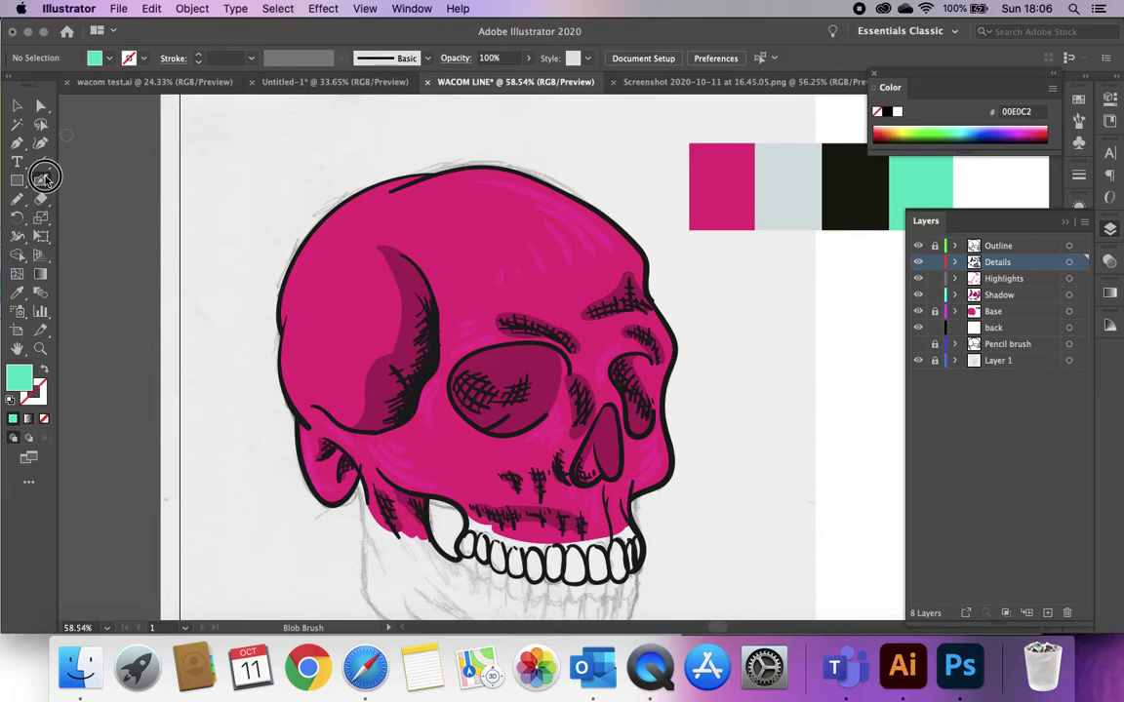
double_click(44, 178)
drag(423, 384, 427, 384)
click(735, 480)
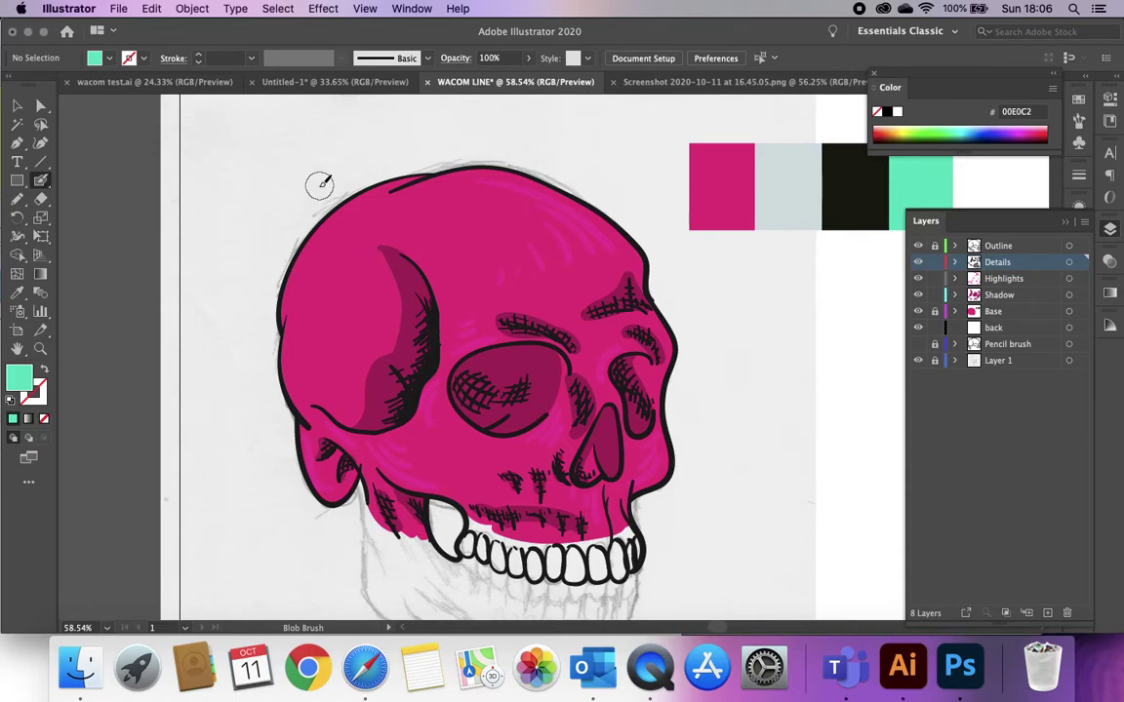
Lock the Details, Highlights and Shadow layers and paint a rough turquoise backdrop behind the skull on the back layer
click(1042, 327)
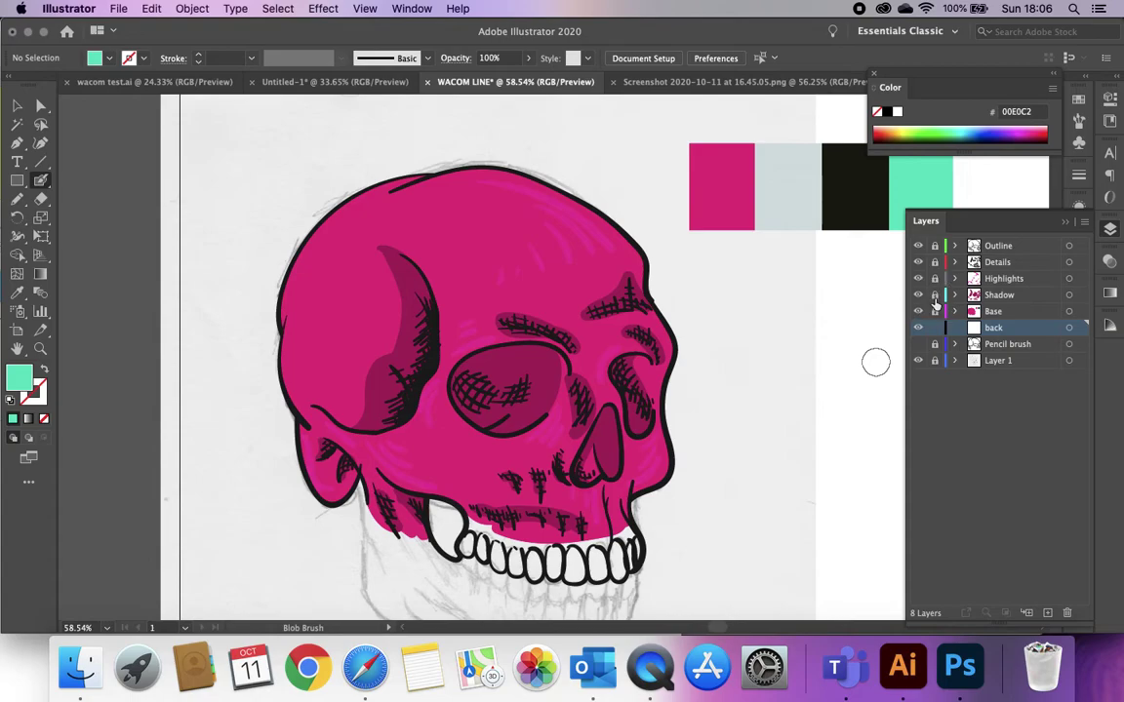
mouse_move(247, 201)
mouse_down()
mouse_move(449, 141)
mouse_move(320, 212)
mouse_move(268, 261)
mouse_move(498, 158)
mouse_move(217, 319)
mouse_move(495, 174)
mouse_move(252, 312)
mouse_move(495, 189)
mouse_move(214, 357)
mouse_move(553, 195)
mouse_move(372, 282)
mouse_move(235, 381)
mouse_move(237, 395)
mouse_move(353, 388)
mouse_move(281, 397)
mouse_move(253, 444)
mouse_move(284, 475)
mouse_move(405, 455)
mouse_move(492, 459)
mouse_move(471, 489)
mouse_move(570, 493)
mouse_move(596, 534)
mouse_move(674, 527)
mouse_move(738, 554)
mouse_move(699, 528)
mouse_move(611, 511)
mouse_move(731, 422)
mouse_move(566, 422)
mouse_move(588, 387)
mouse_move(557, 373)
mouse_move(636, 344)
mouse_move(662, 373)
mouse_move(494, 414)
mouse_move(451, 394)
mouse_move(528, 328)
mouse_move(651, 257)
mouse_move(610, 220)
mouse_move(519, 197)
mouse_move(436, 195)
mouse_move(460, 162)
mouse_move(401, 172)
mouse_move(572, 147)
mouse_move(570, 161)
mouse_move(499, 201)
mouse_move(497, 218)
mouse_move(644, 224)
mouse_move(694, 266)
mouse_up()
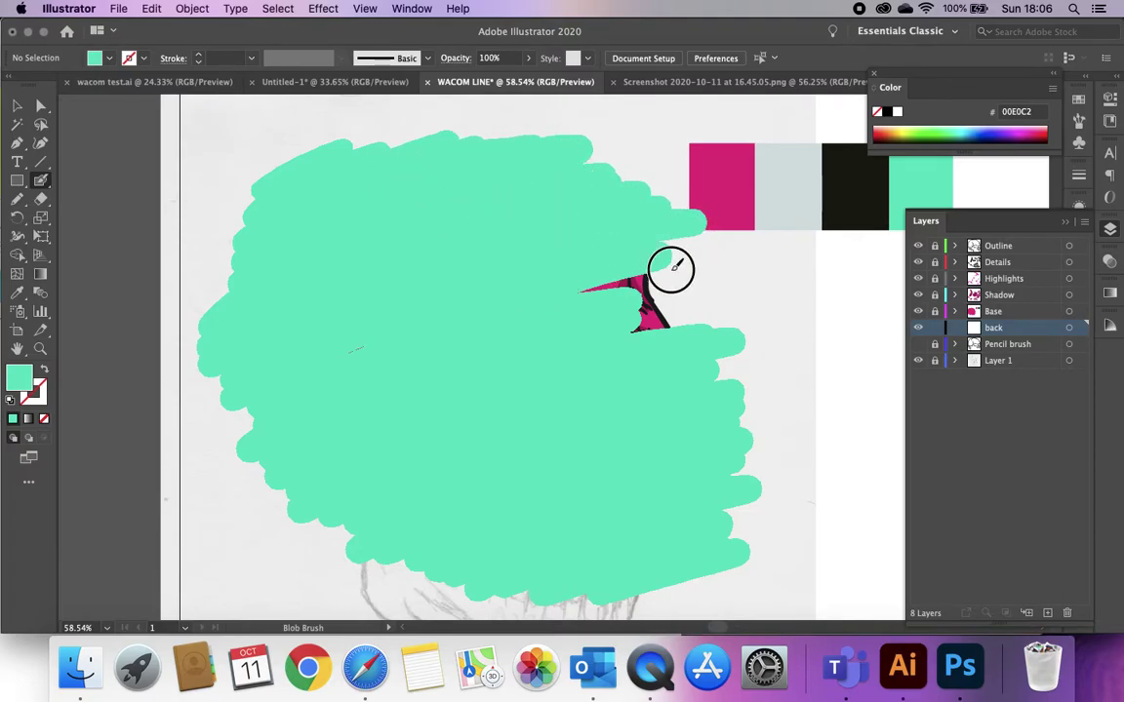
drag(713, 317, 717, 314)
mouse_move(644, 237)
mouse_down()
mouse_move(577, 271)
mouse_move(559, 313)
mouse_move(547, 298)
mouse_move(576, 334)
mouse_up()
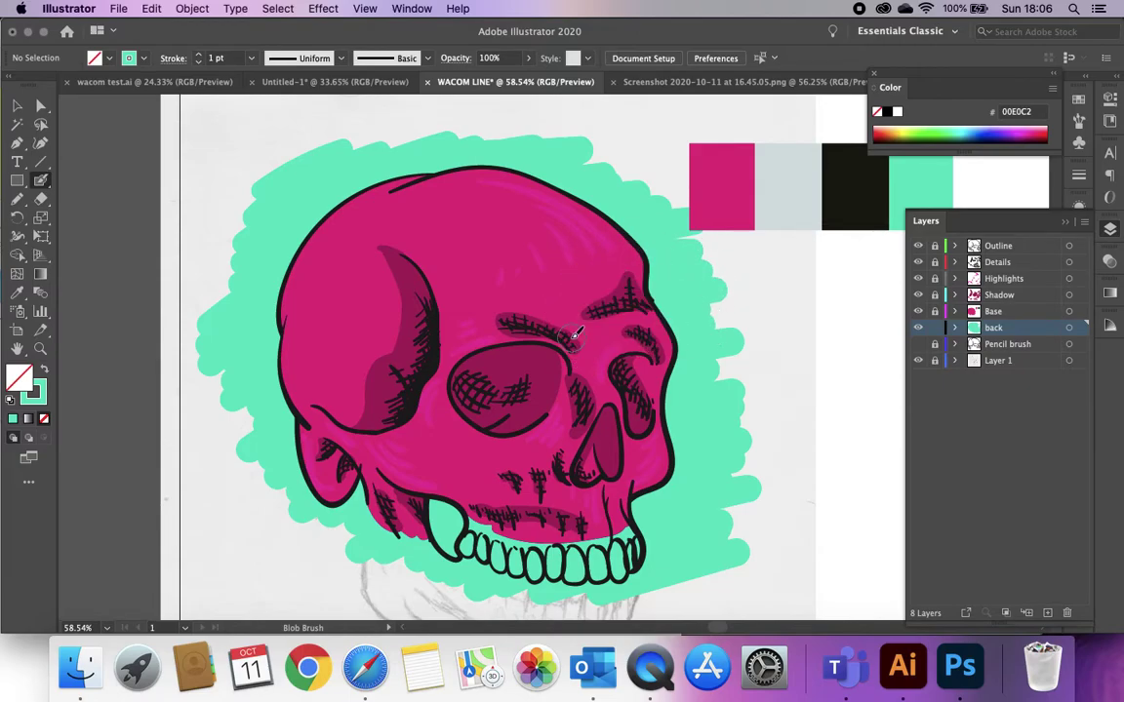
Hide the Details, Highlights and Shadow layers so only the outline, base and backdrop artwork show
click(16, 103)
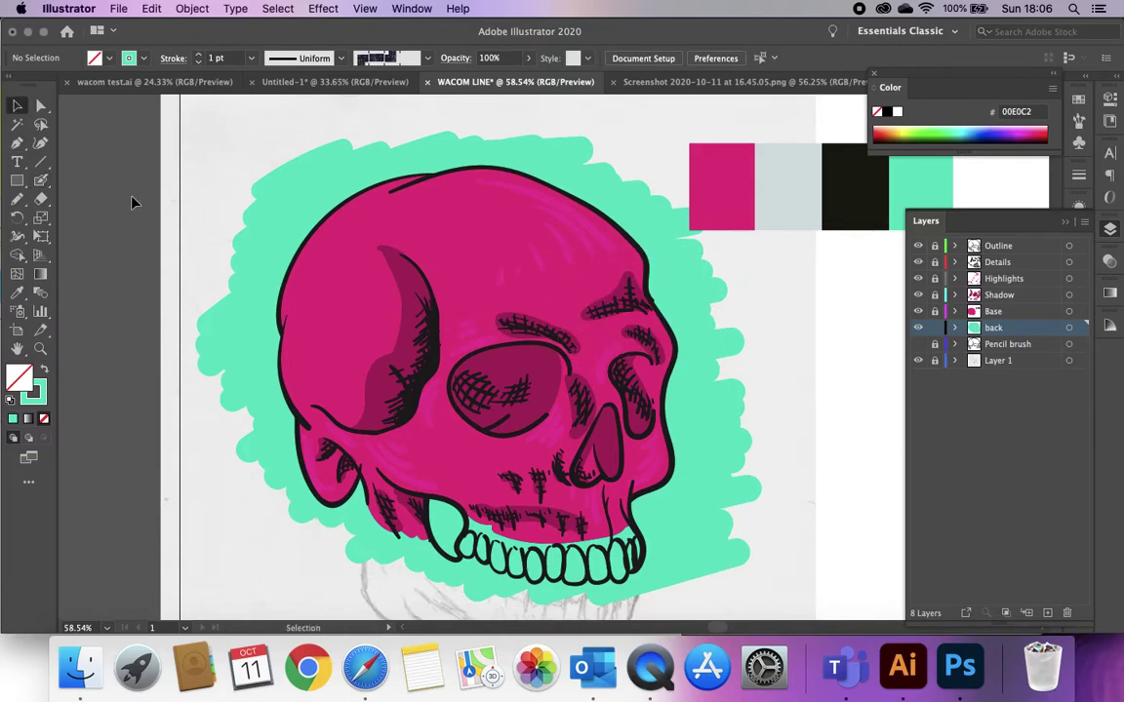
key(super+minus)
scroll(289, 330, down, 5)
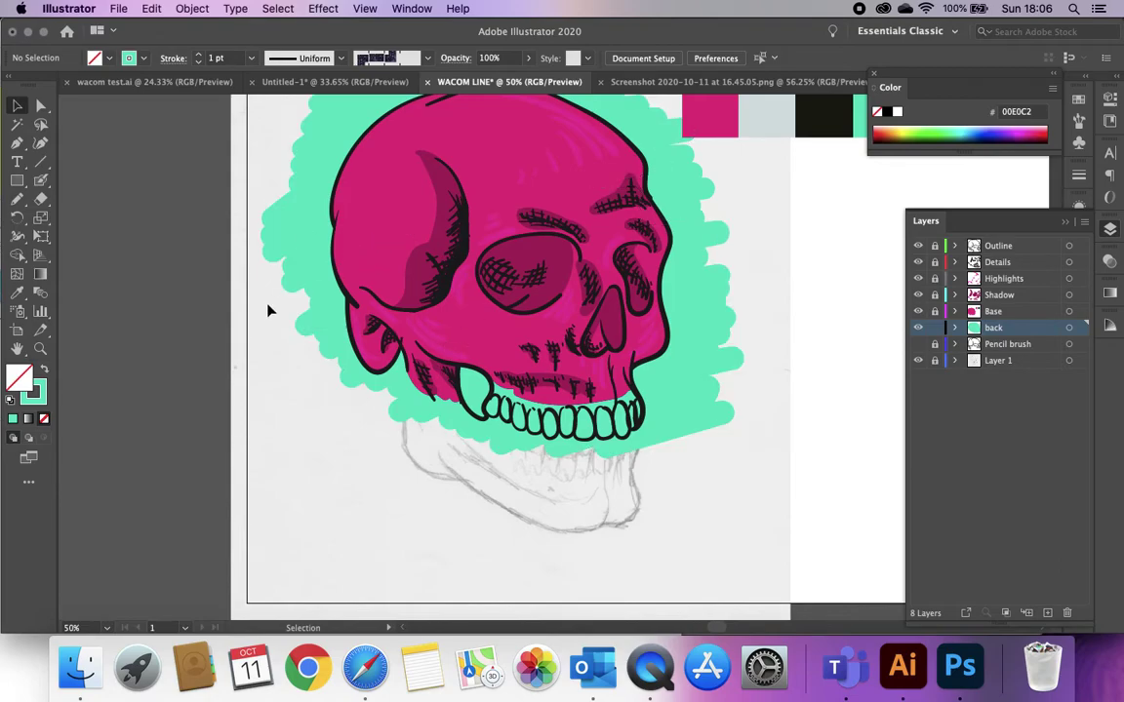
scroll(268, 311, up, 3)
scroll(268, 310, up, 2)
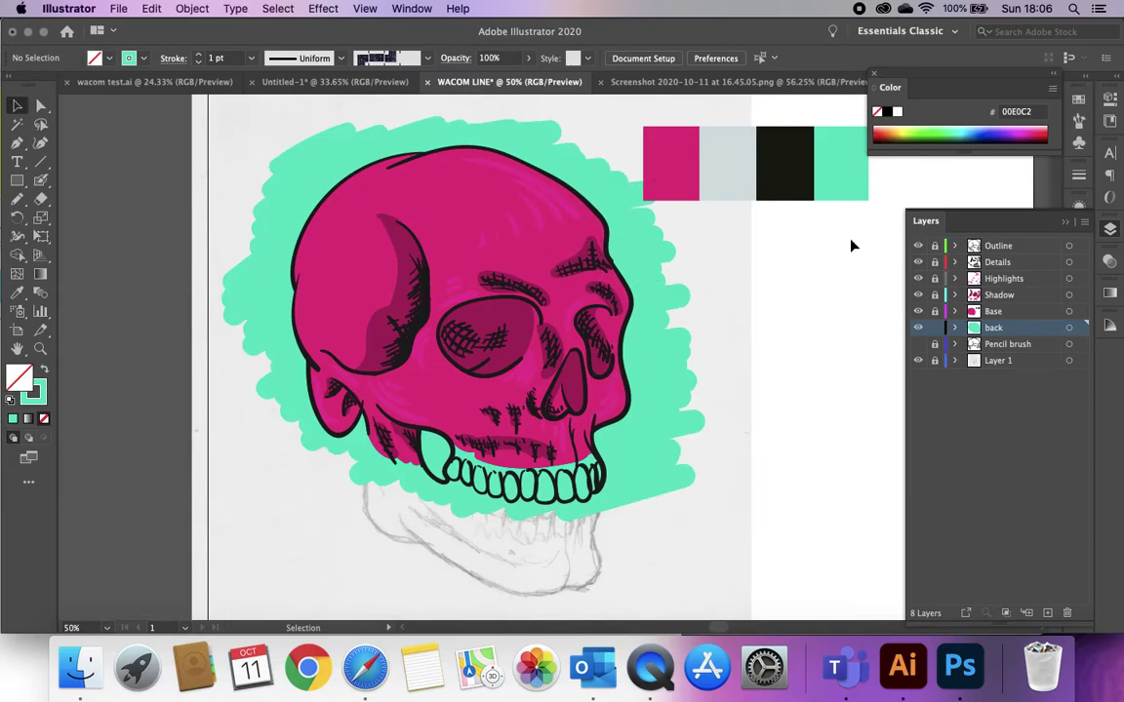
click(918, 264)
click(918, 281)
click(918, 299)
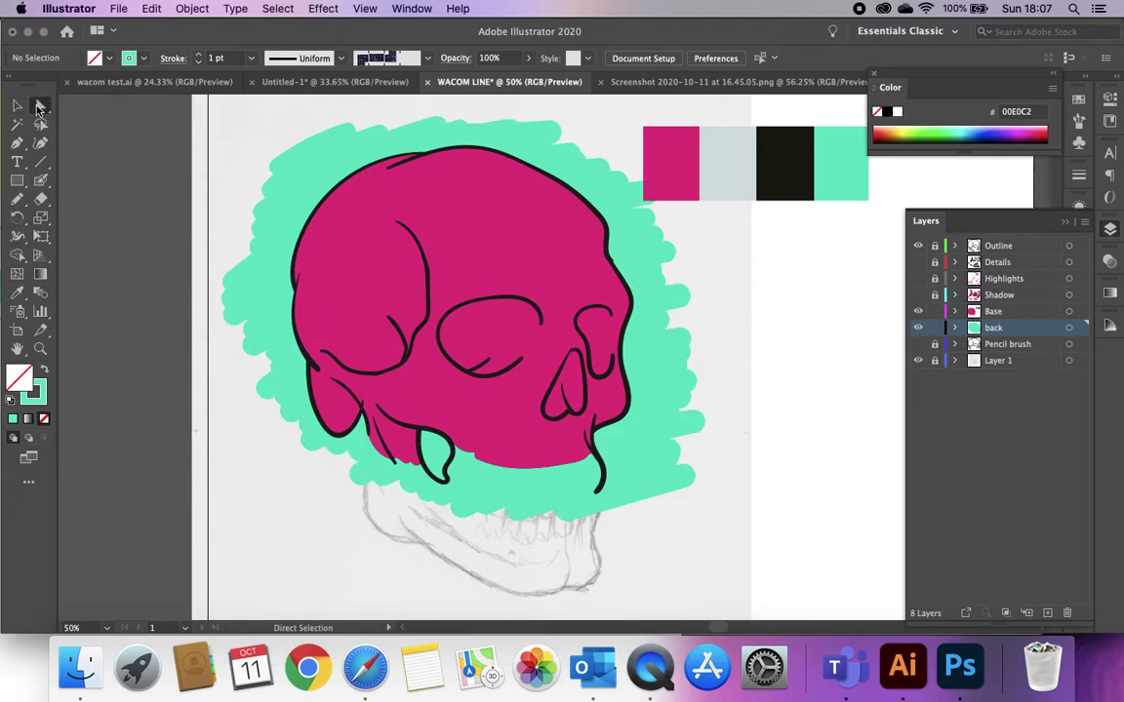
Unlock the Base layer, select all its artwork and merge the overlapping pink pieces across the skull with the Shape Builder
click(1072, 312)
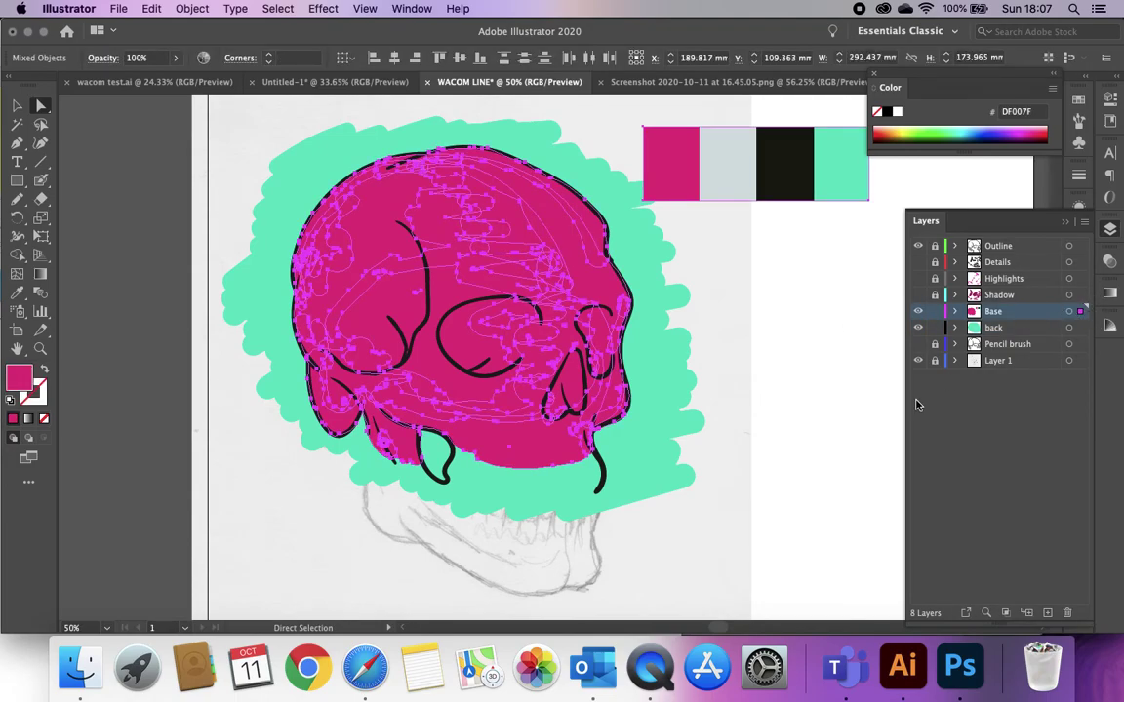
scroll(651, 406, up, 1)
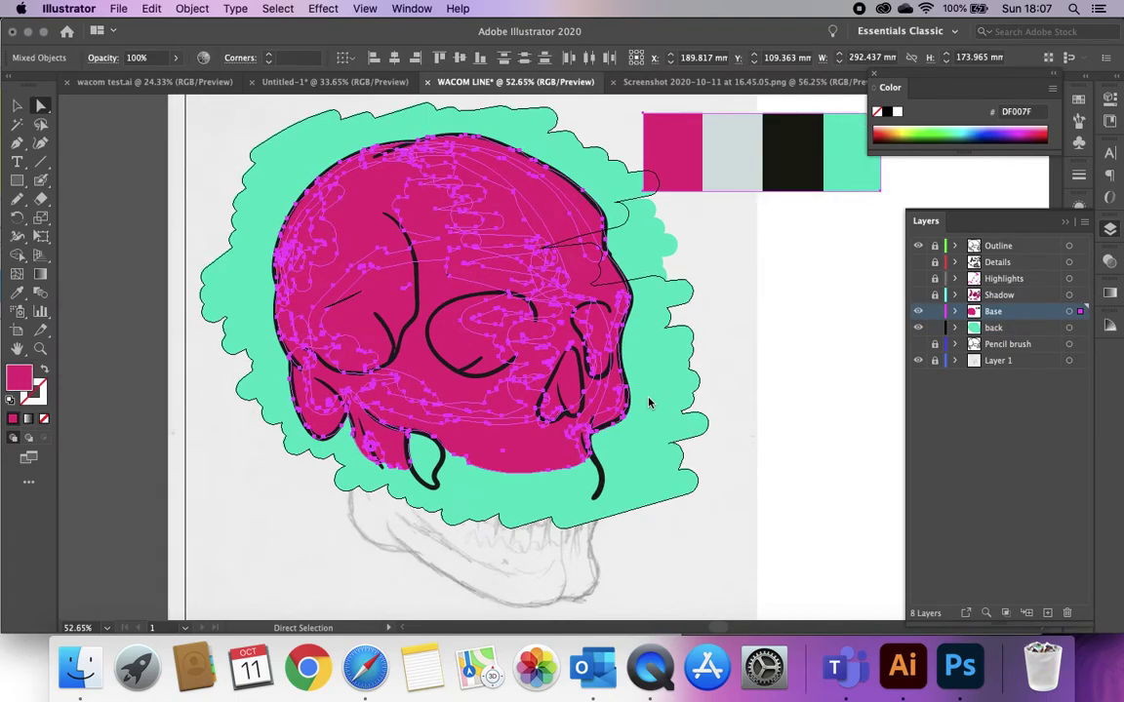
click(18, 255)
mouse_move(279, 172)
mouse_down()
mouse_move(291, 306)
mouse_move(359, 261)
mouse_move(371, 346)
mouse_move(342, 306)
mouse_move(477, 178)
mouse_move(384, 213)
mouse_move(414, 152)
mouse_move(424, 178)
mouse_move(544, 244)
mouse_move(514, 359)
mouse_move(514, 289)
mouse_move(531, 261)
mouse_move(544, 339)
mouse_move(506, 436)
mouse_move(447, 401)
mouse_move(350, 442)
mouse_move(331, 409)
mouse_move(363, 374)
mouse_move(349, 363)
mouse_move(341, 416)
mouse_move(371, 361)
mouse_move(353, 378)
mouse_move(276, 331)
mouse_move(302, 347)
mouse_move(342, 321)
mouse_move(306, 363)
mouse_move(298, 341)
mouse_up()
mouse_move(610, 310)
mouse_down()
mouse_move(532, 353)
mouse_move(522, 408)
mouse_move(502, 409)
mouse_move(572, 361)
mouse_move(562, 401)
mouse_move(586, 456)
mouse_move(577, 427)
mouse_move(595, 429)
mouse_move(565, 396)
mouse_move(549, 438)
mouse_move(514, 370)
mouse_move(532, 259)
mouse_move(547, 259)
mouse_move(557, 283)
mouse_move(532, 296)
mouse_move(566, 329)
mouse_move(580, 315)
mouse_move(592, 359)
mouse_move(621, 388)
mouse_move(577, 294)
mouse_move(551, 385)
mouse_move(546, 337)
mouse_move(574, 312)
mouse_up()
mouse_move(493, 249)
mouse_down()
mouse_move(381, 281)
mouse_move(456, 254)
mouse_move(361, 244)
mouse_up()
mouse_move(278, 221)
mouse_down()
mouse_move(279, 290)
mouse_move(299, 240)
mouse_move(288, 259)
mouse_move(299, 264)
mouse_move(266, 349)
mouse_move(285, 319)
mouse_move(311, 382)
mouse_up()
mouse_move(397, 403)
mouse_down()
mouse_move(440, 423)
mouse_move(417, 420)
mouse_move(394, 461)
mouse_move(333, 421)
mouse_move(294, 425)
mouse_up()
mouse_move(306, 188)
mouse_down()
mouse_move(291, 282)
mouse_move(276, 250)
mouse_move(291, 274)
mouse_move(283, 308)
mouse_move(283, 268)
mouse_up()
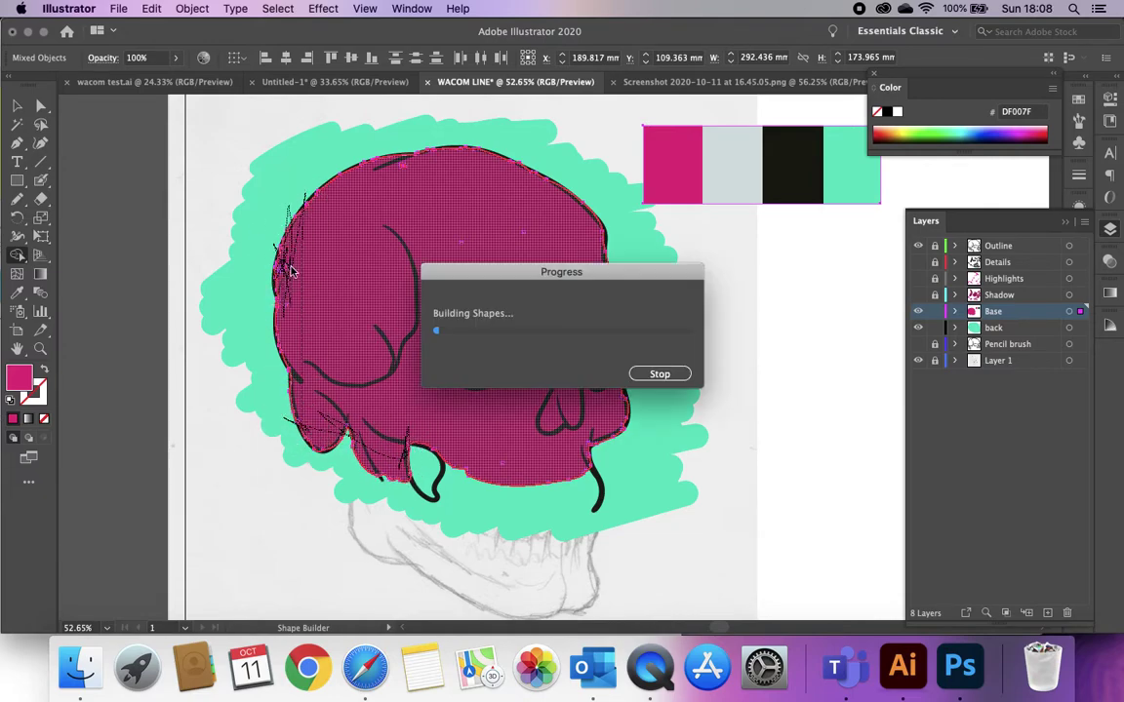
Merge the remaining small fragments at the crown, beside the larger eye socket and above the teeth into the pink base
mouse_move(401, 166)
mouse_down()
mouse_move(521, 251)
mouse_move(458, 245)
mouse_move(559, 229)
mouse_move(524, 235)
mouse_move(537, 319)
mouse_move(538, 304)
mouse_move(520, 361)
mouse_move(524, 375)
mouse_move(604, 371)
mouse_move(602, 392)
mouse_move(589, 369)
mouse_move(599, 375)
mouse_move(524, 361)
mouse_up()
mouse_move(512, 473)
mouse_down()
mouse_move(522, 471)
mouse_move(499, 461)
mouse_up()
mouse_move(473, 344)
mouse_down()
mouse_move(602, 377)
mouse_move(484, 446)
mouse_move(495, 463)
mouse_move(455, 394)
mouse_up()
mouse_move(406, 162)
mouse_down()
mouse_move(386, 174)
mouse_move(403, 169)
mouse_up()
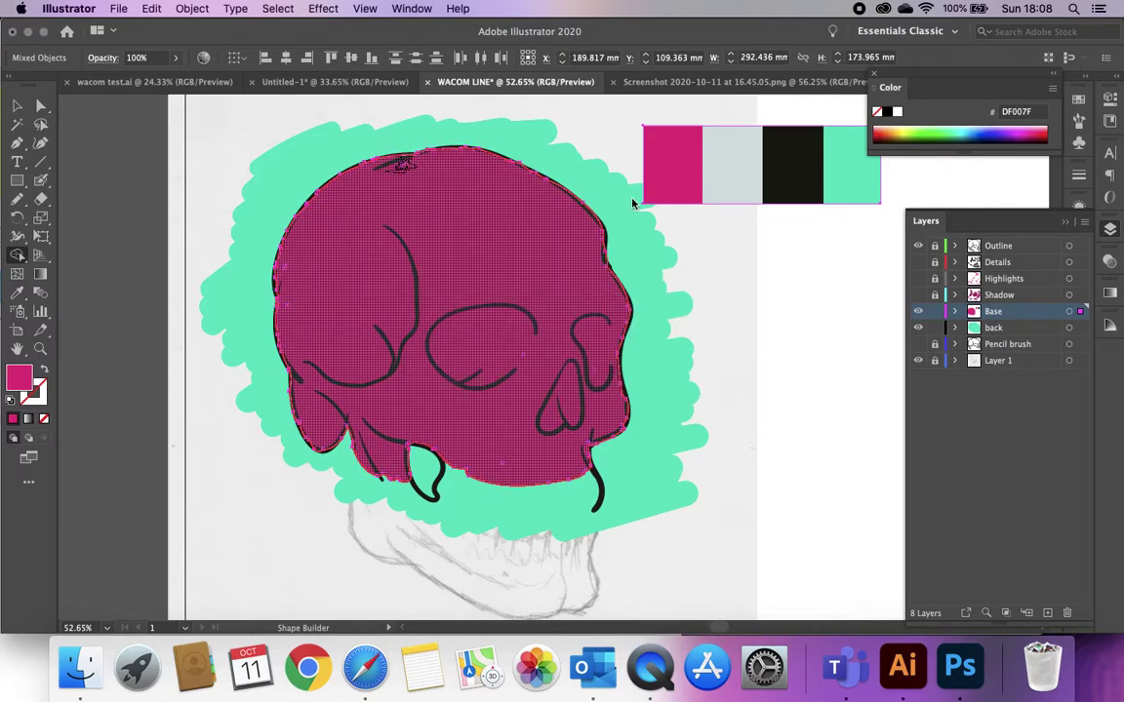
Duplicate the Base layer above the original and lock the original
click(16, 108)
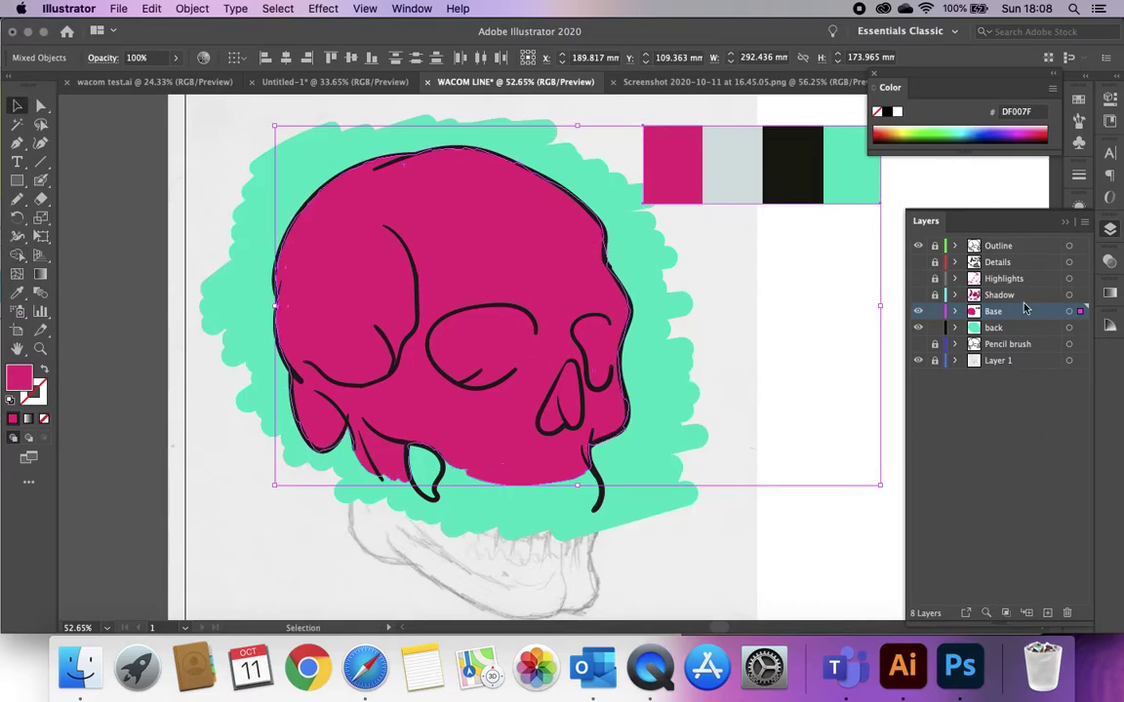
drag(990, 311, 1047, 611)
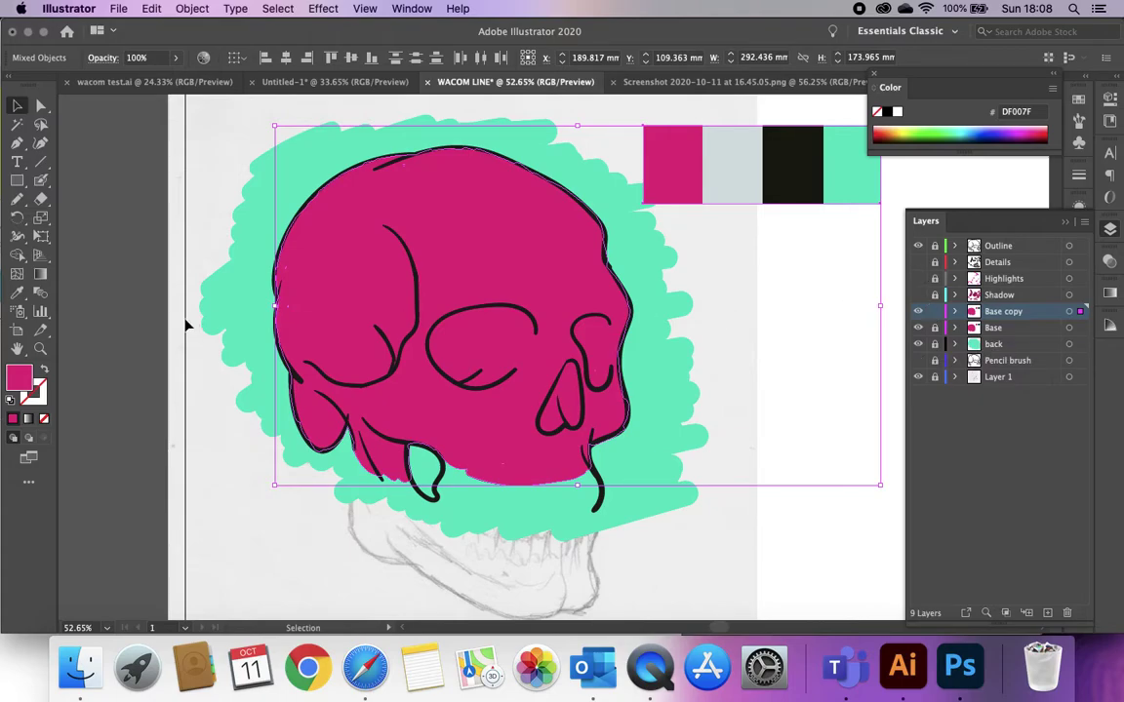
Cut a curved strip along the skull's crown and forehead edge with the Knife and recolour it to a lighter pink tint
click(40, 181)
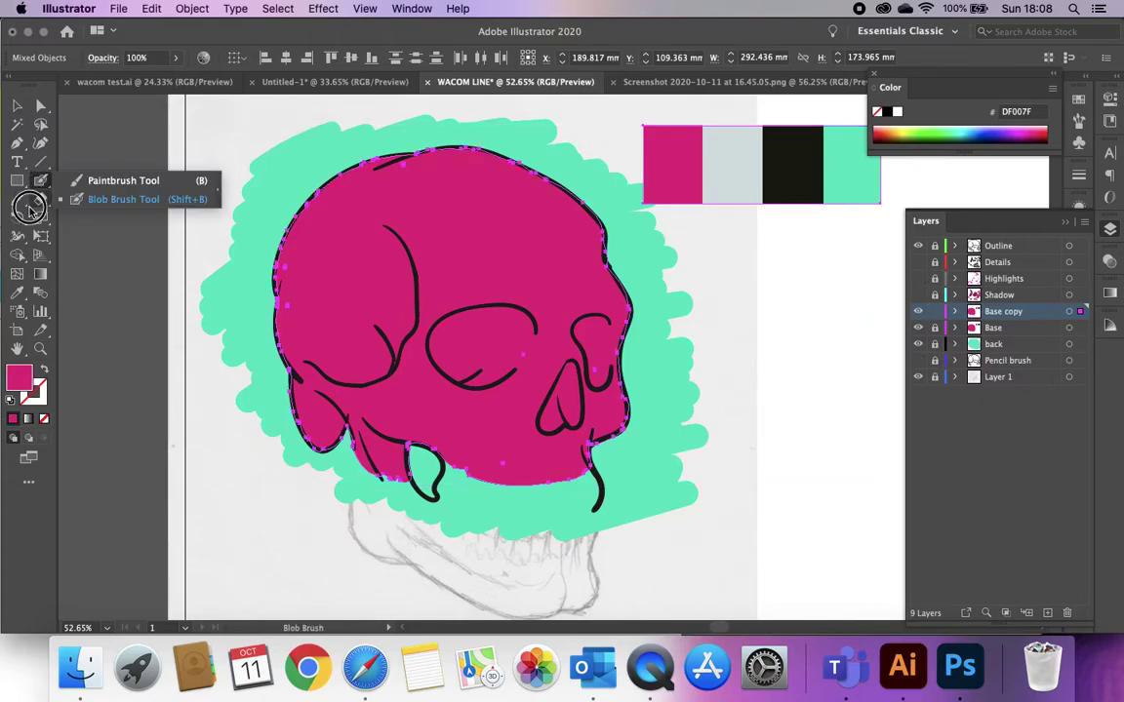
mouse_move(40, 200)
mouse_down()
mouse_move(78, 216)
mouse_move(86, 239)
mouse_up()
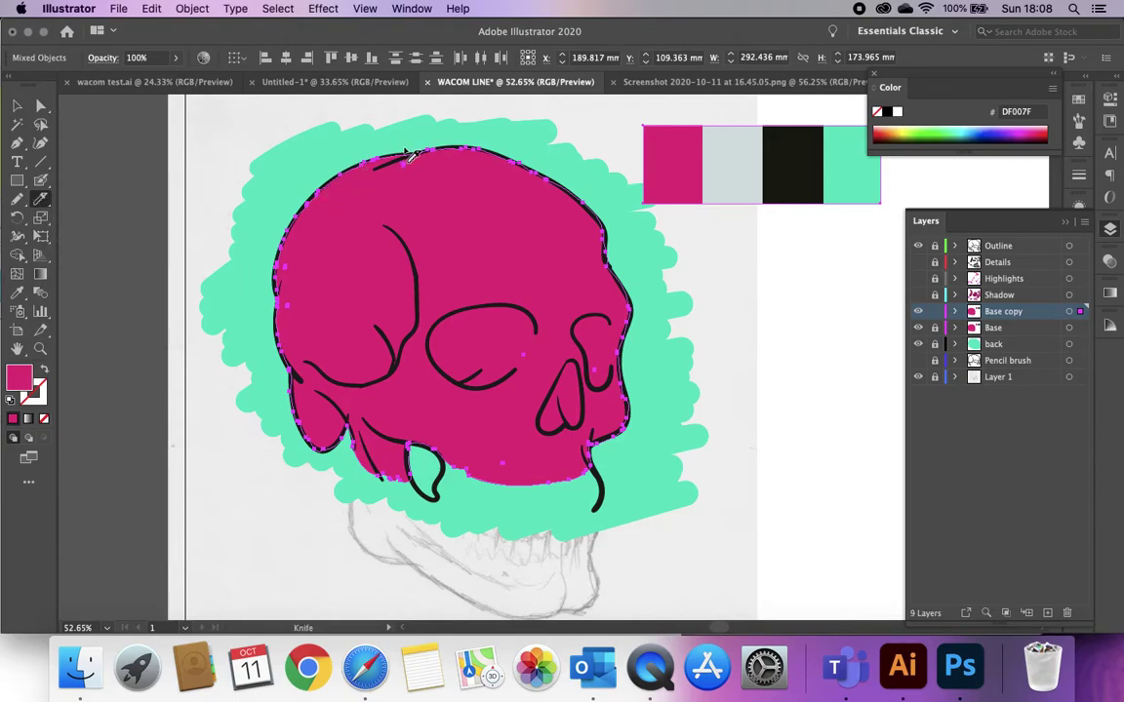
mouse_move(407, 154)
mouse_down()
mouse_move(514, 183)
mouse_move(621, 262)
mouse_move(615, 227)
mouse_up()
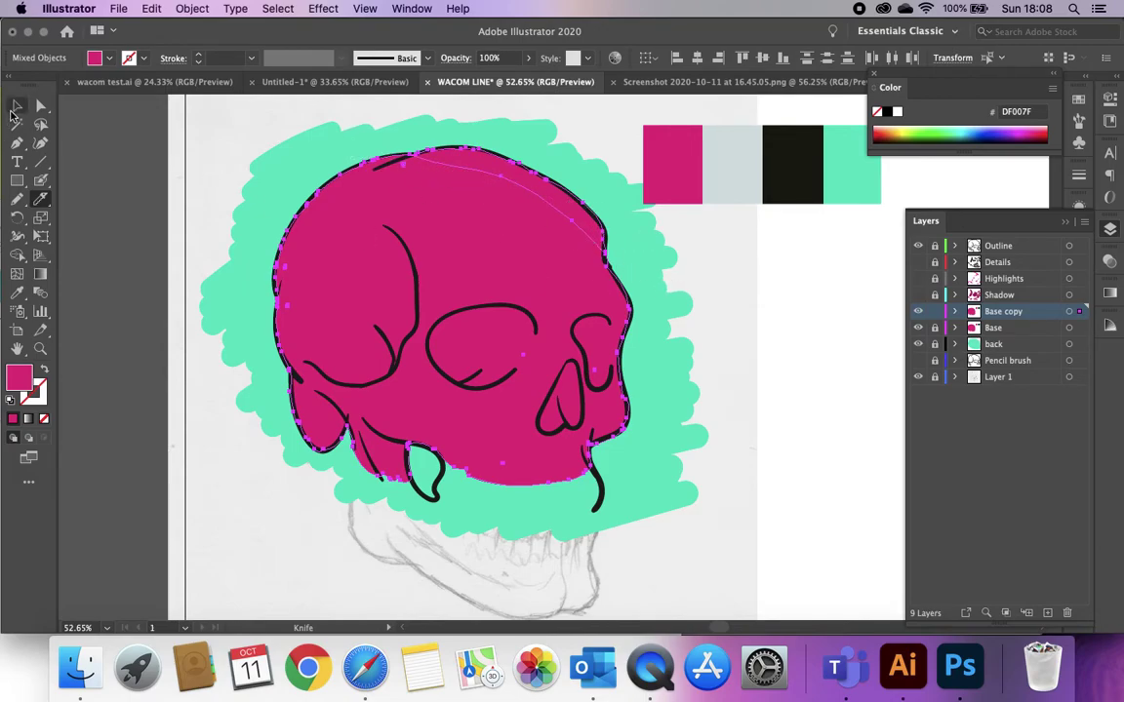
click(15, 111)
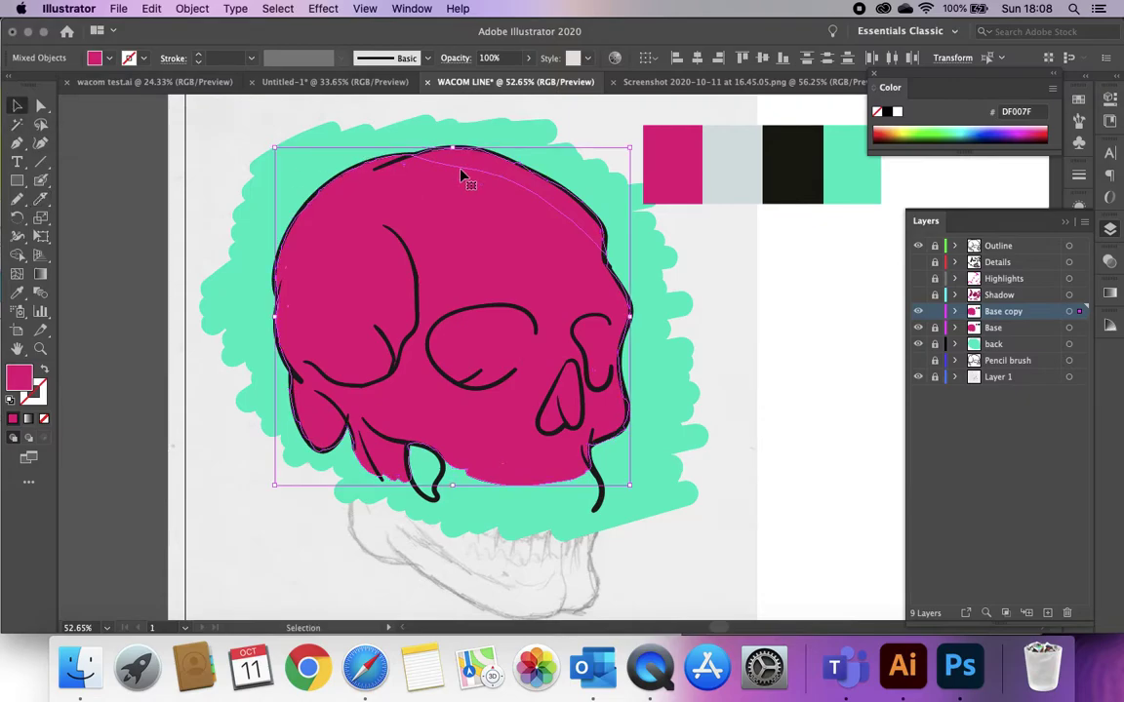
double_click(485, 166)
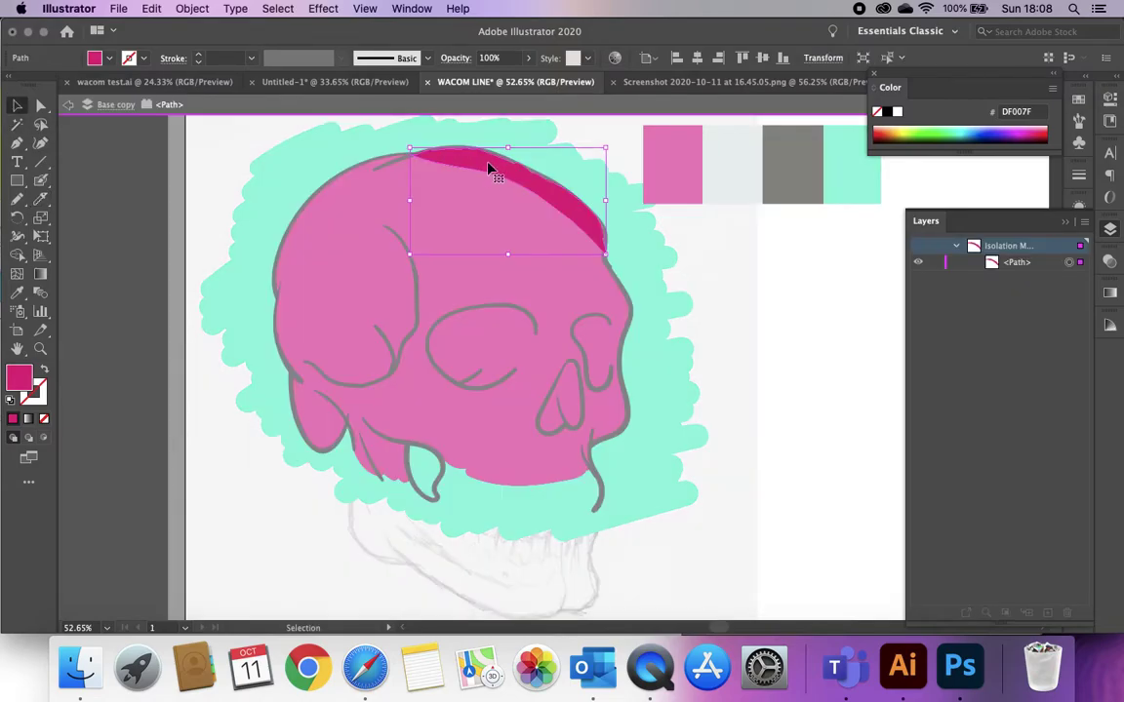
click(1113, 328)
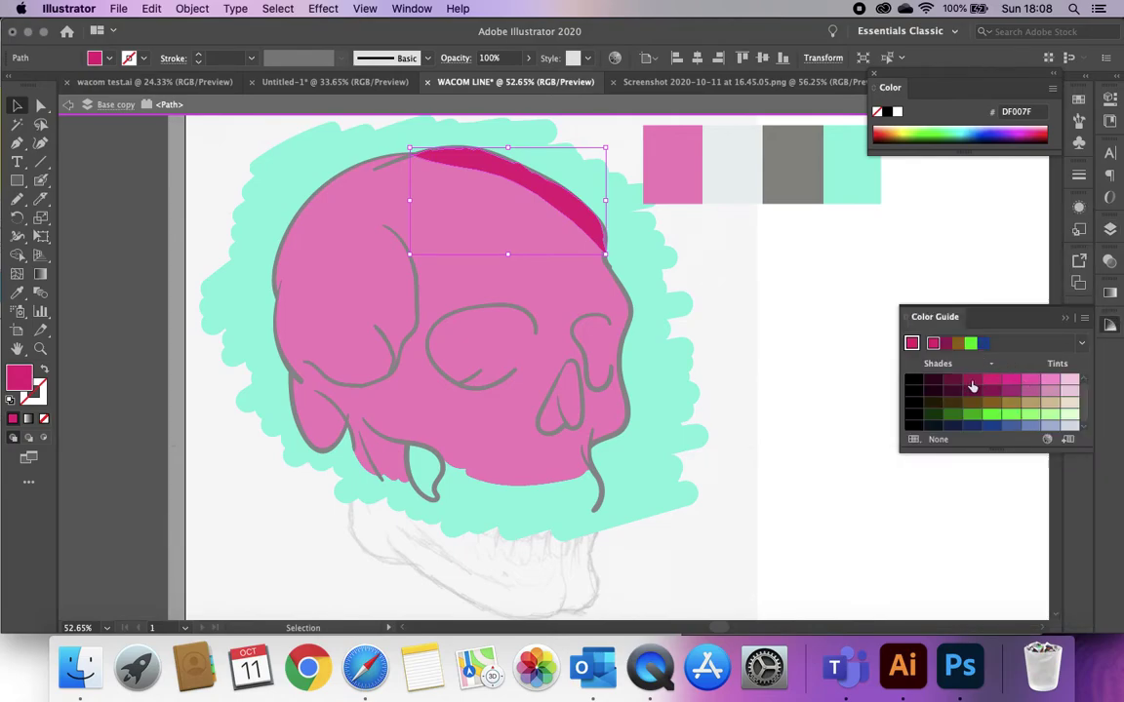
click(1030, 380)
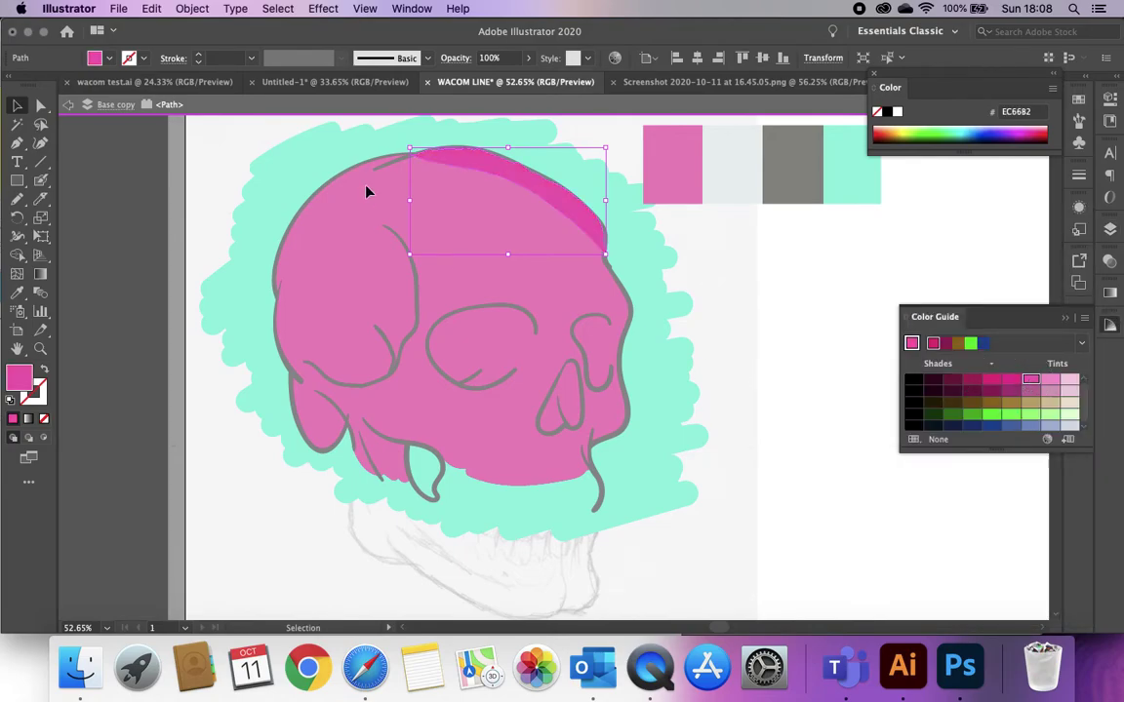
double_click(67, 125)
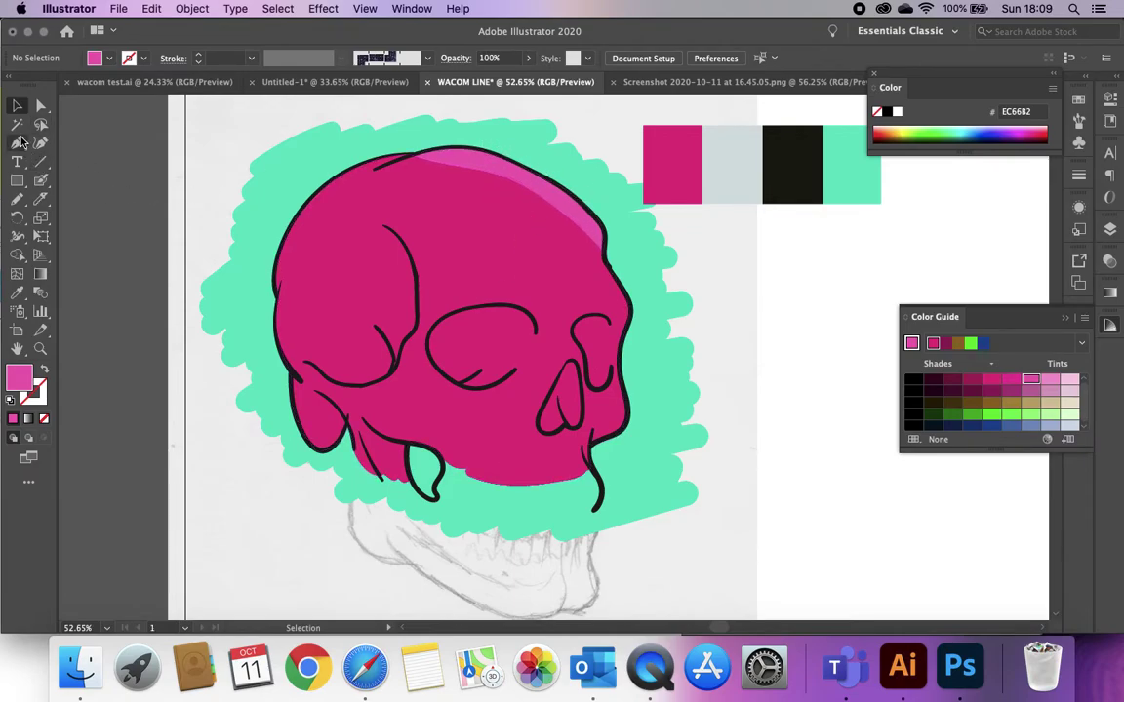
Cut a crescent inside the temple line with the Knife and fill it with the darker pink A7005F
click(41, 198)
mouse_move(383, 231)
mouse_down()
mouse_move(390, 320)
mouse_move(342, 360)
mouse_move(313, 365)
mouse_move(348, 386)
mouse_move(395, 367)
mouse_move(418, 325)
mouse_move(414, 265)
mouse_move(378, 225)
mouse_up()
click(16, 106)
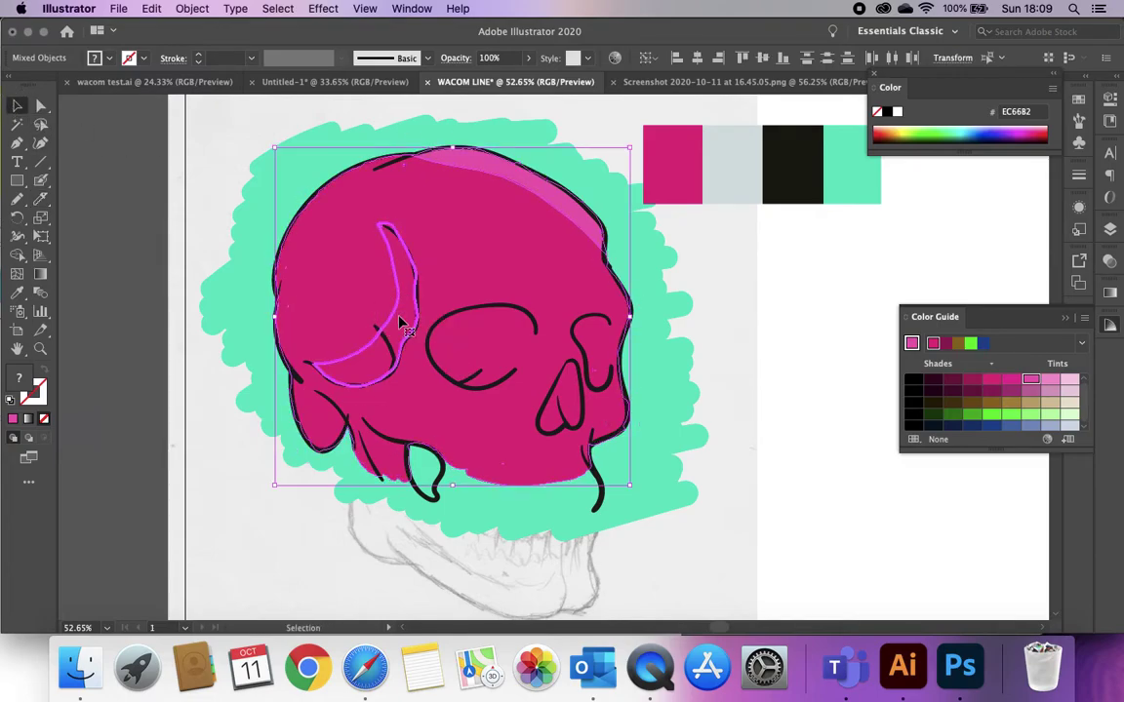
double_click(401, 320)
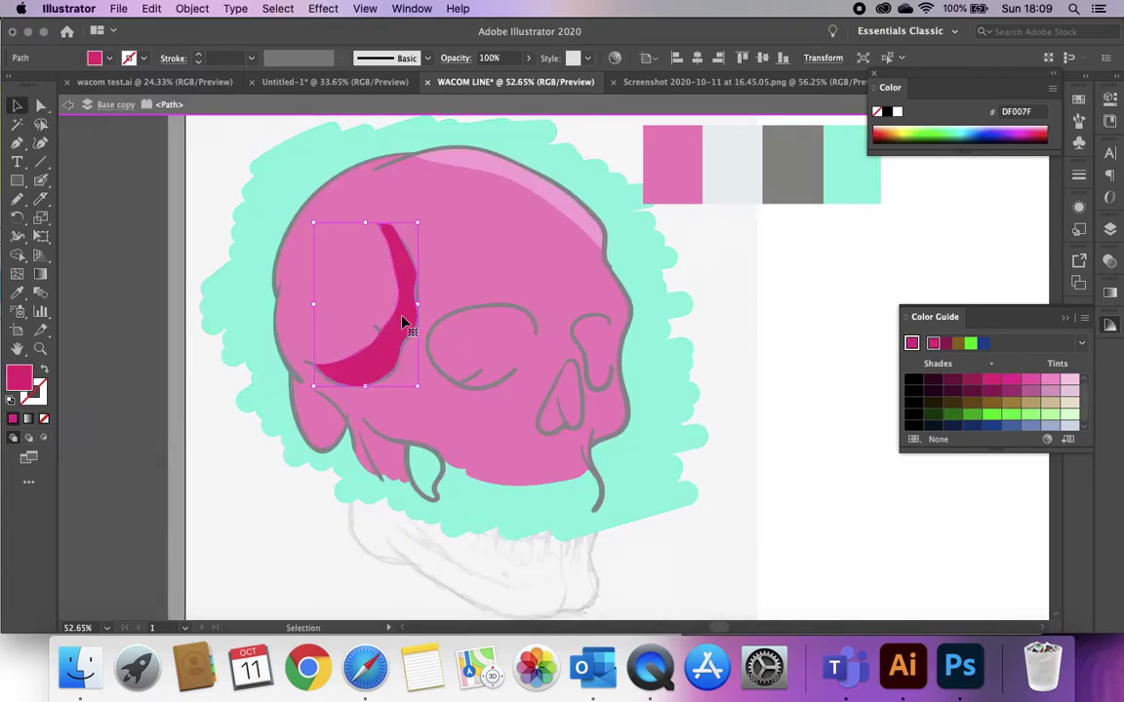
click(953, 381)
double_click(123, 226)
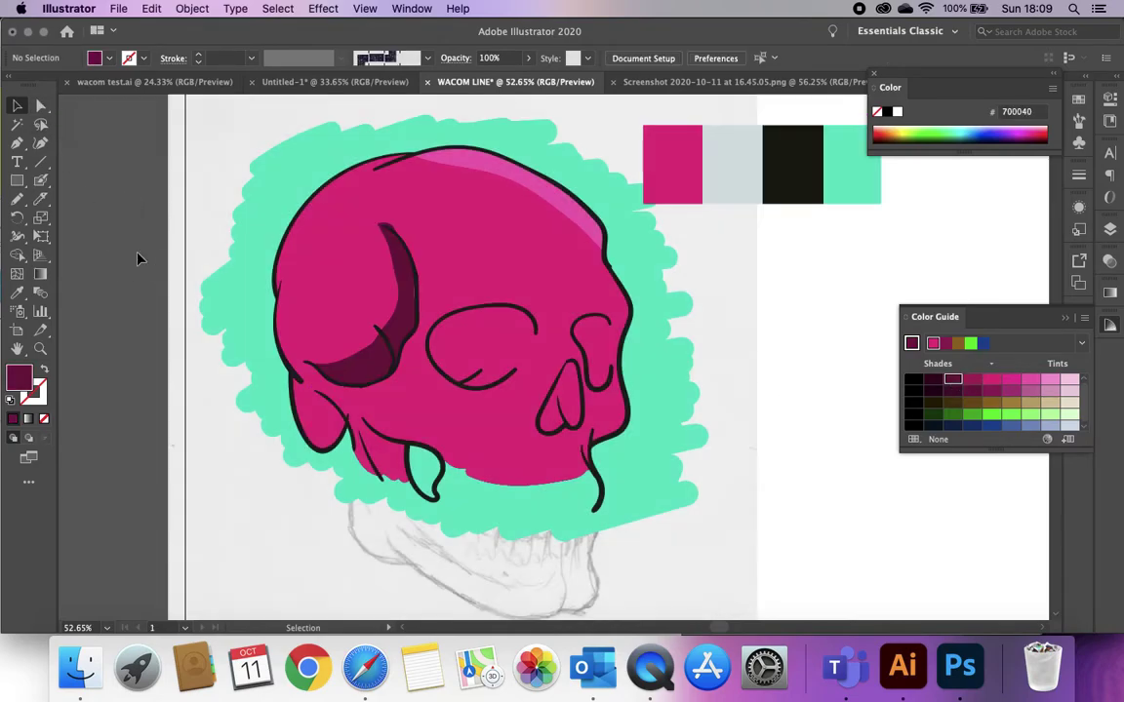
double_click(398, 335)
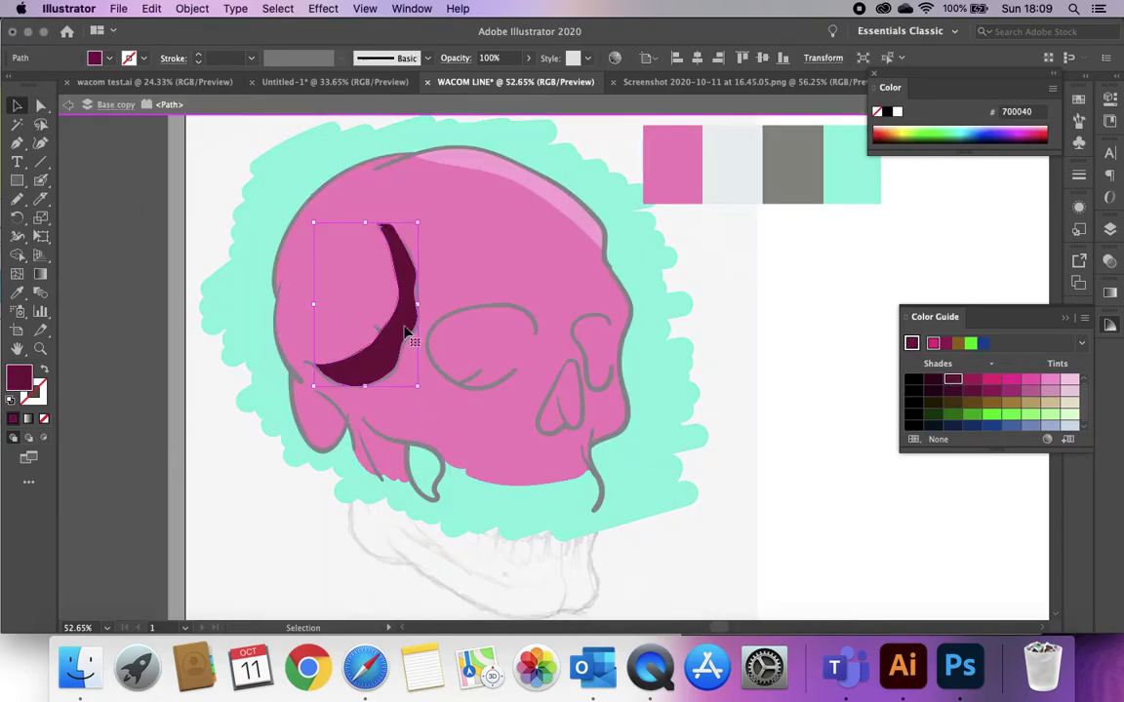
double_click(101, 311)
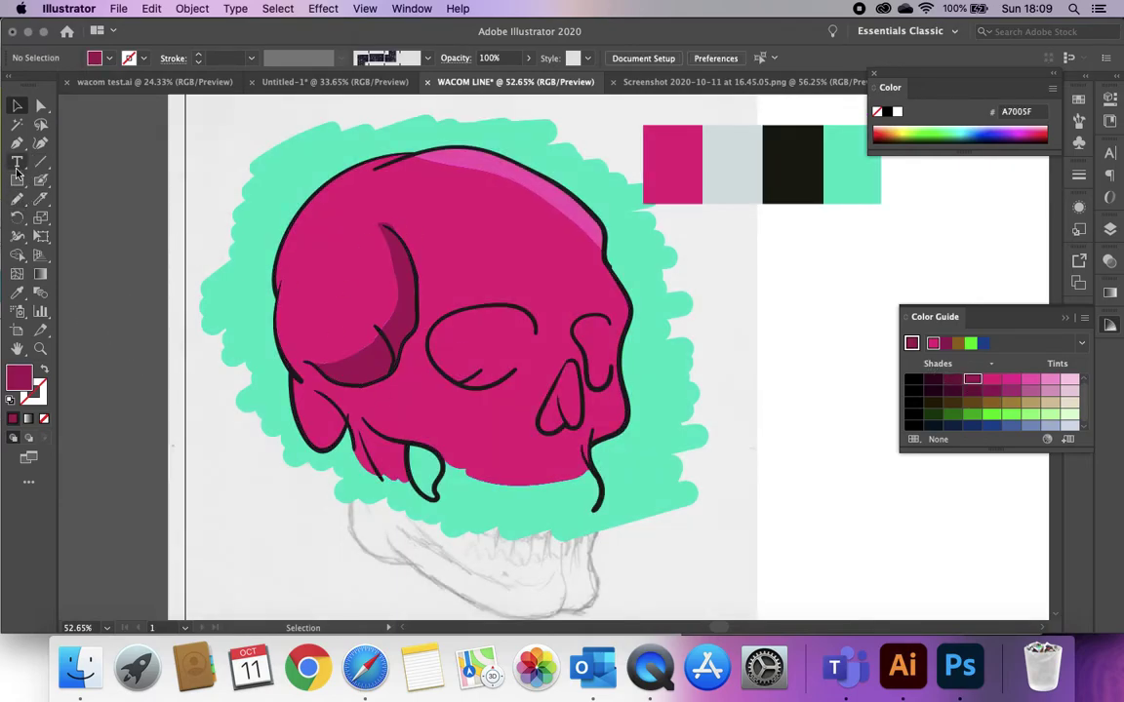
Cut a shadow shape inside the larger eye socket with the Knife and fill it with A7005F
click(41, 199)
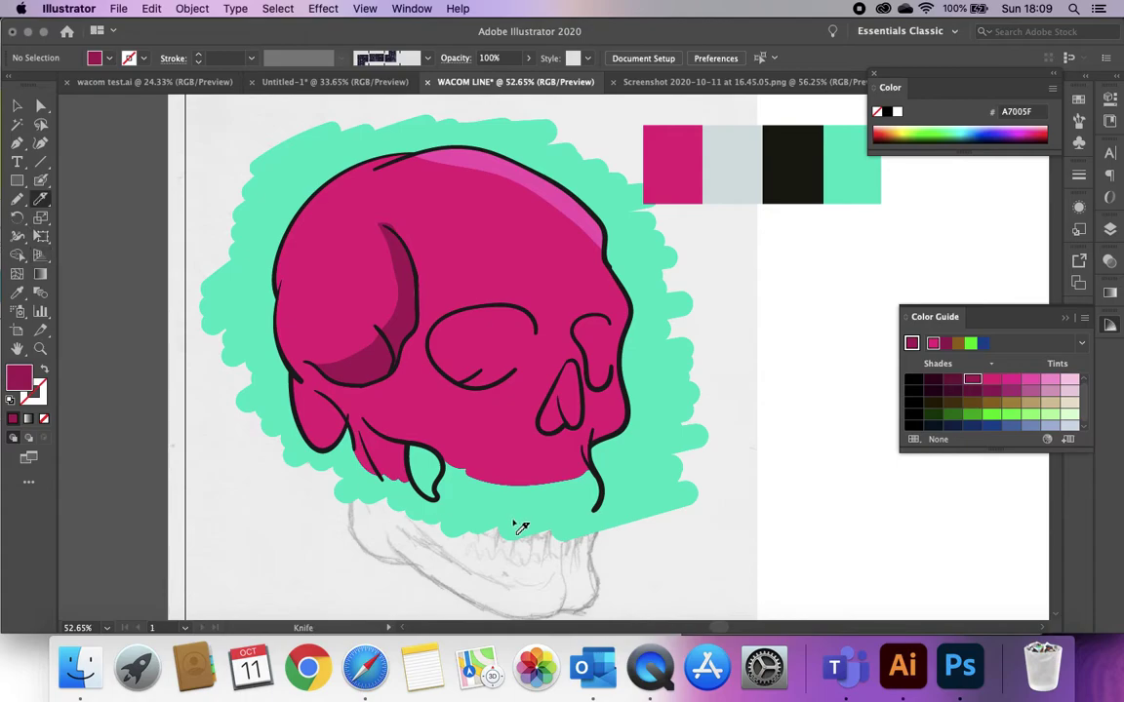
mouse_move(524, 313)
mouse_down()
mouse_move(492, 336)
mouse_move(514, 368)
mouse_move(490, 387)
mouse_move(447, 377)
mouse_move(427, 350)
mouse_move(441, 321)
mouse_move(484, 303)
mouse_move(522, 315)
mouse_up()
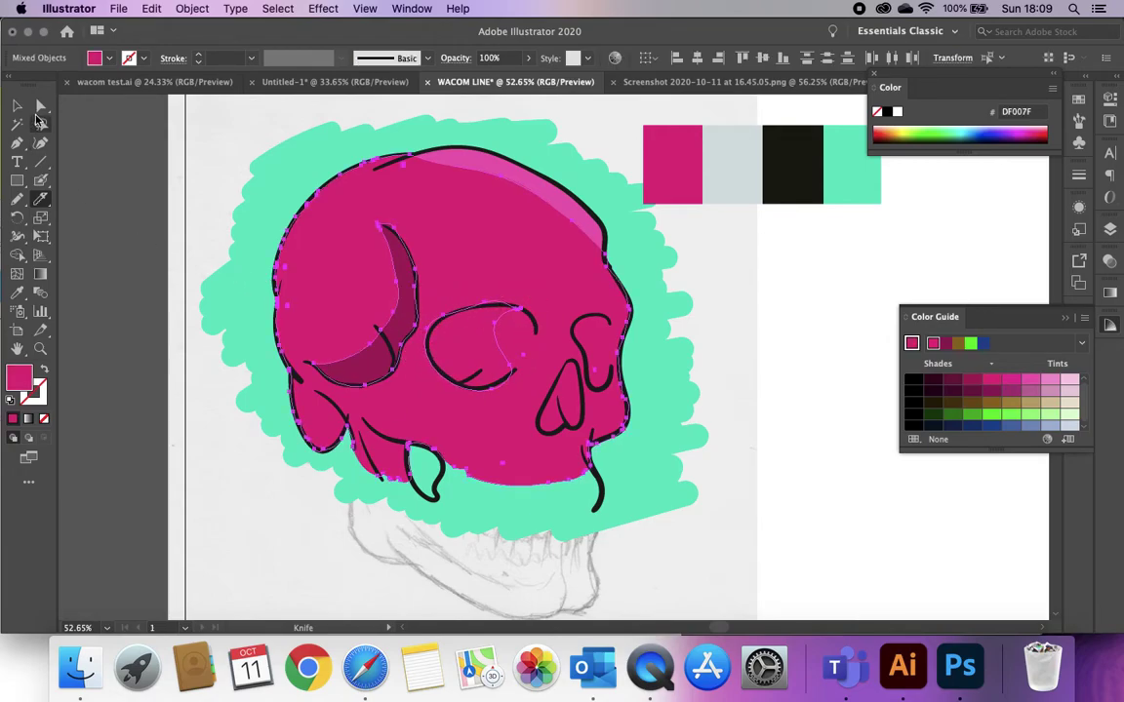
click(17, 105)
double_click(488, 352)
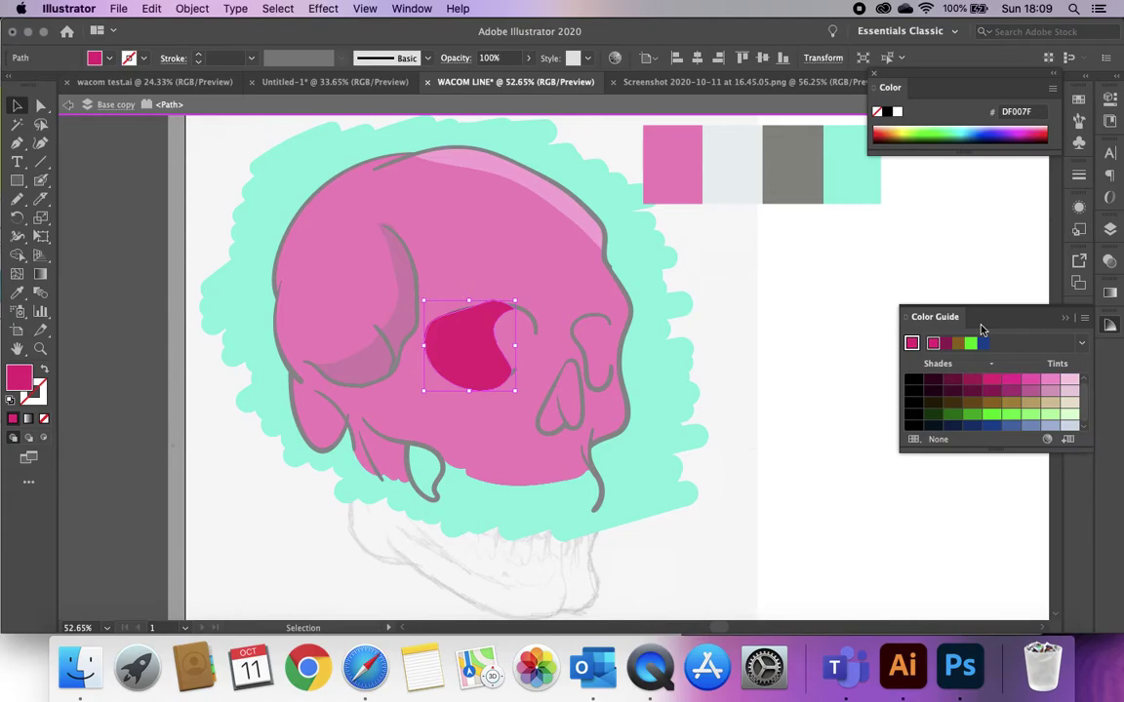
click(968, 380)
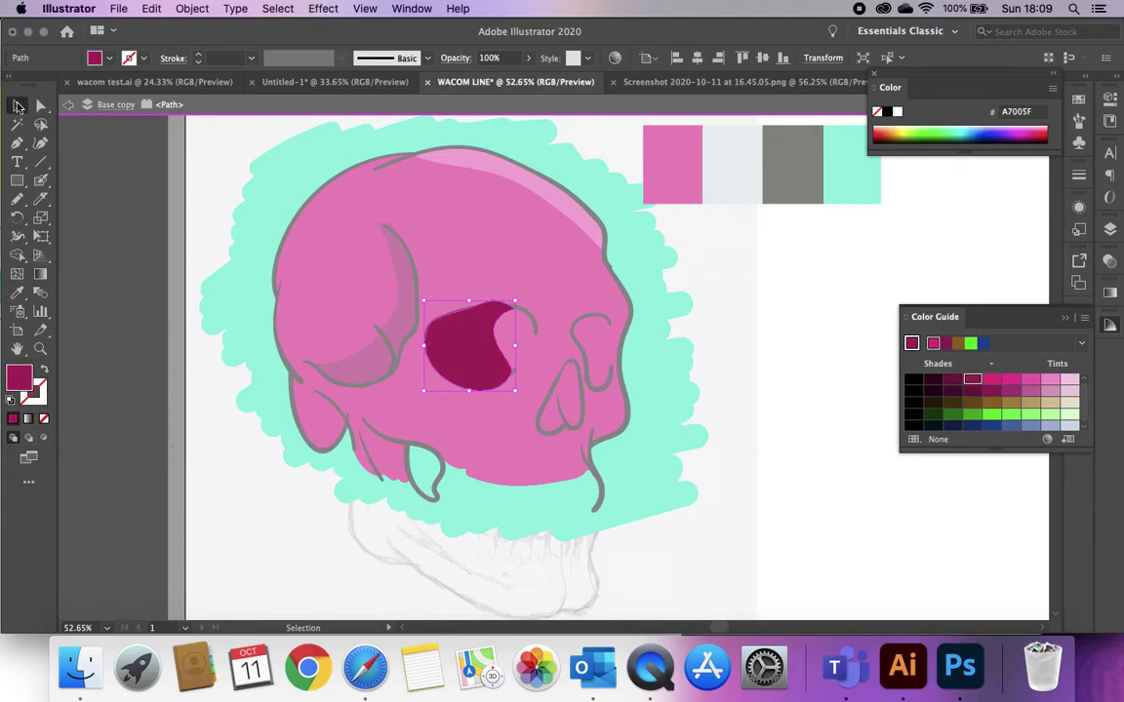
double_click(88, 208)
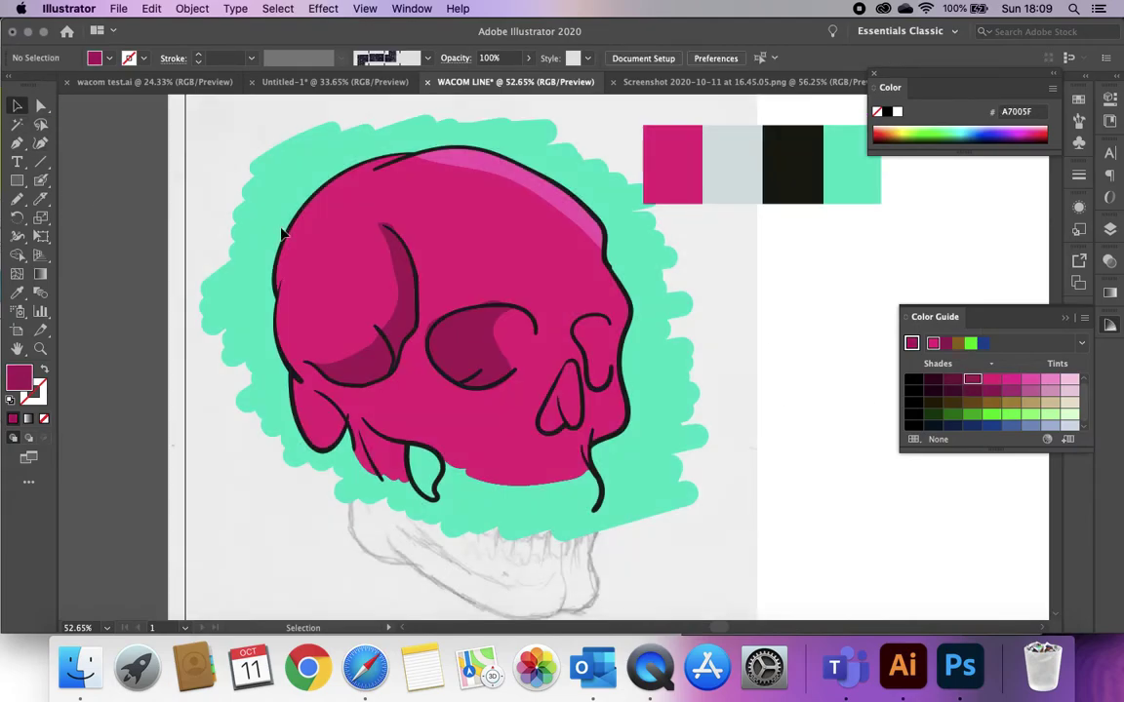
Cut a curved shadow shape inside the smaller eye socket with the Knife and fill it with A7005F
click(1064, 317)
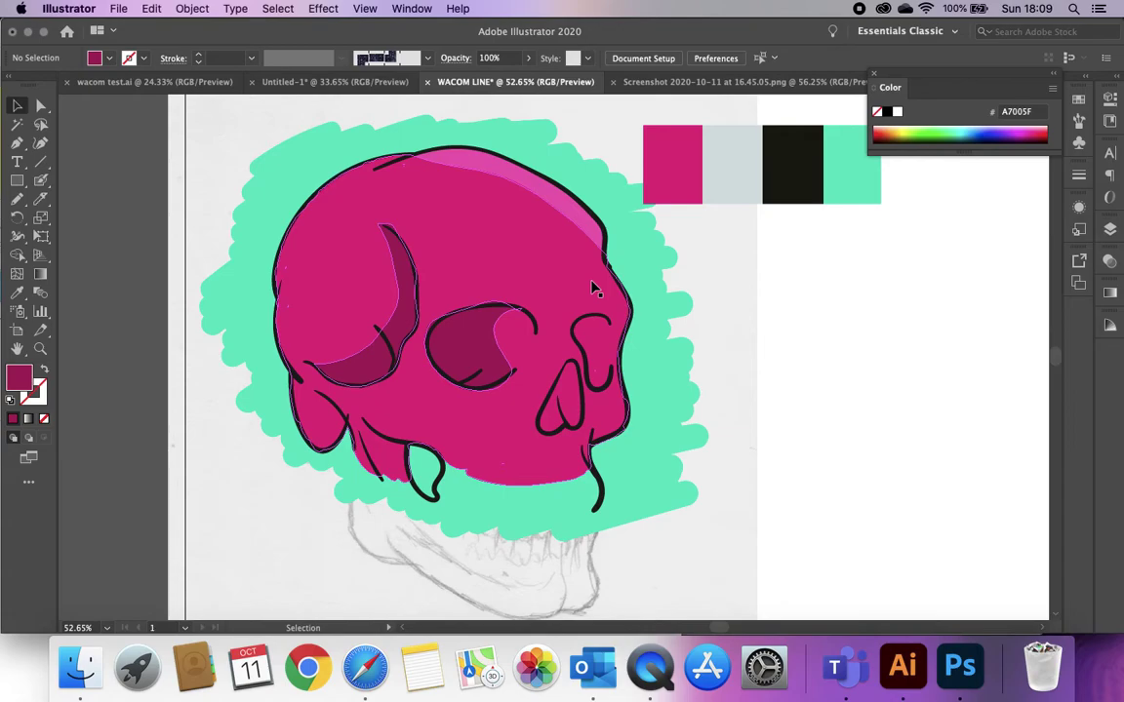
scroll(592, 288, up, 3)
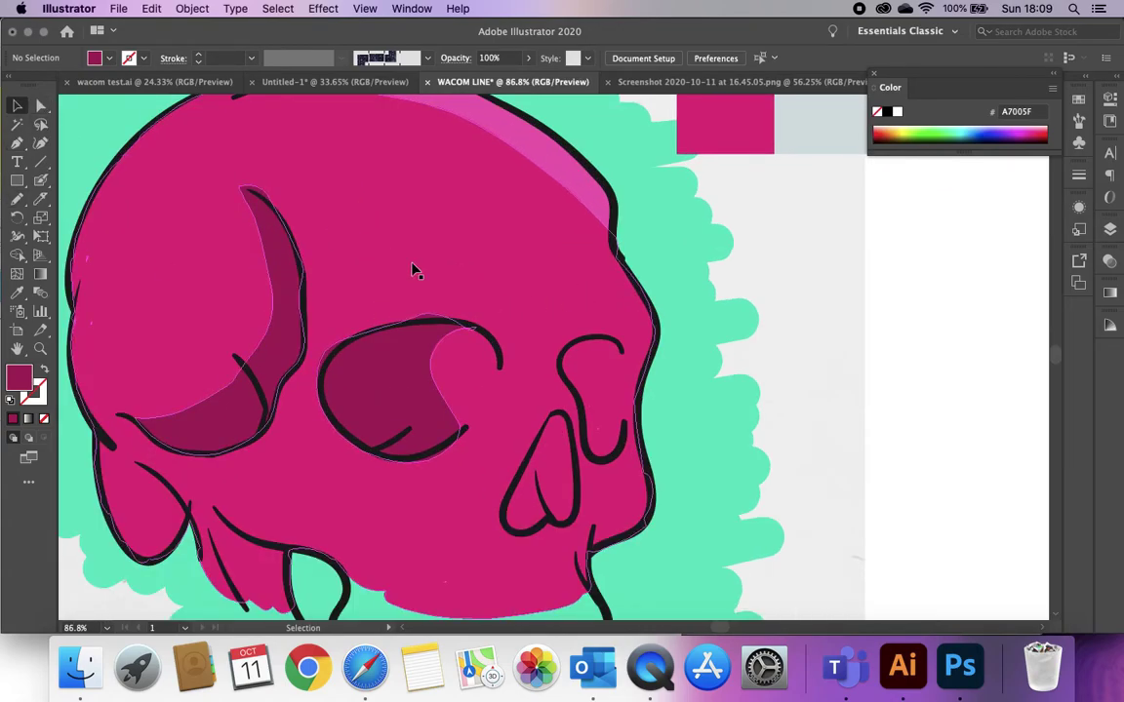
click(41, 198)
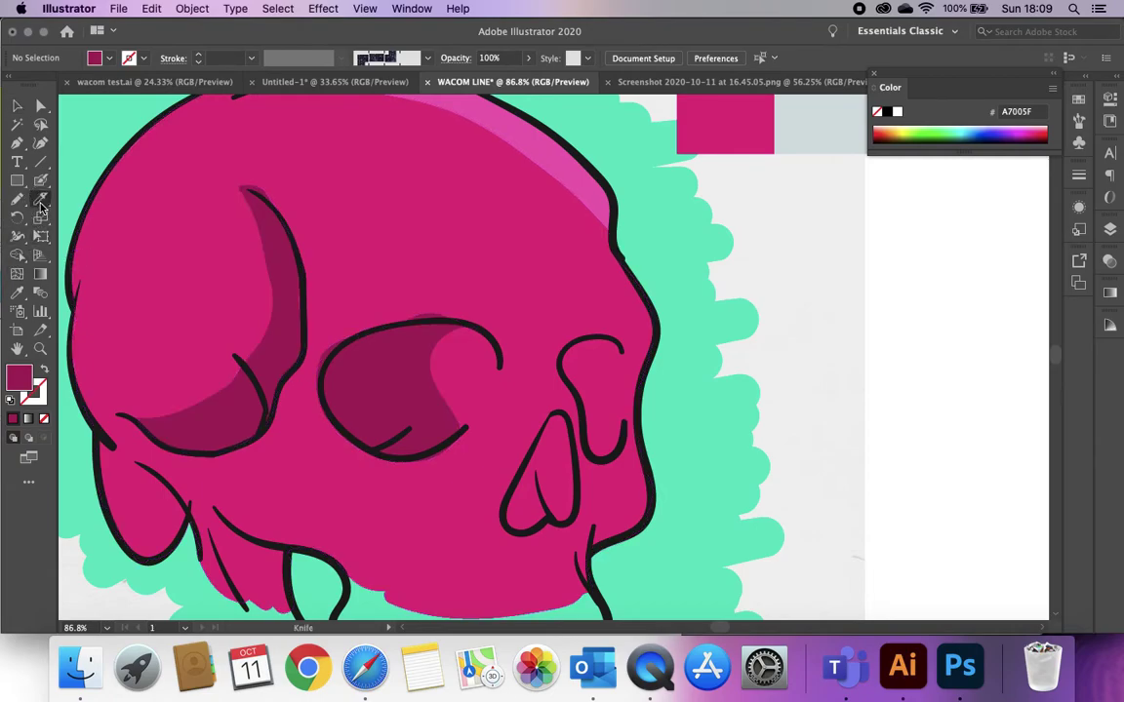
scroll(620, 369, down, 1)
mouse_move(625, 328)
mouse_down()
mouse_move(607, 331)
mouse_move(622, 421)
mouse_move(600, 429)
mouse_move(567, 346)
mouse_move(570, 321)
mouse_move(616, 308)
mouse_move(627, 321)
mouse_move(617, 334)
mouse_move(630, 337)
mouse_up()
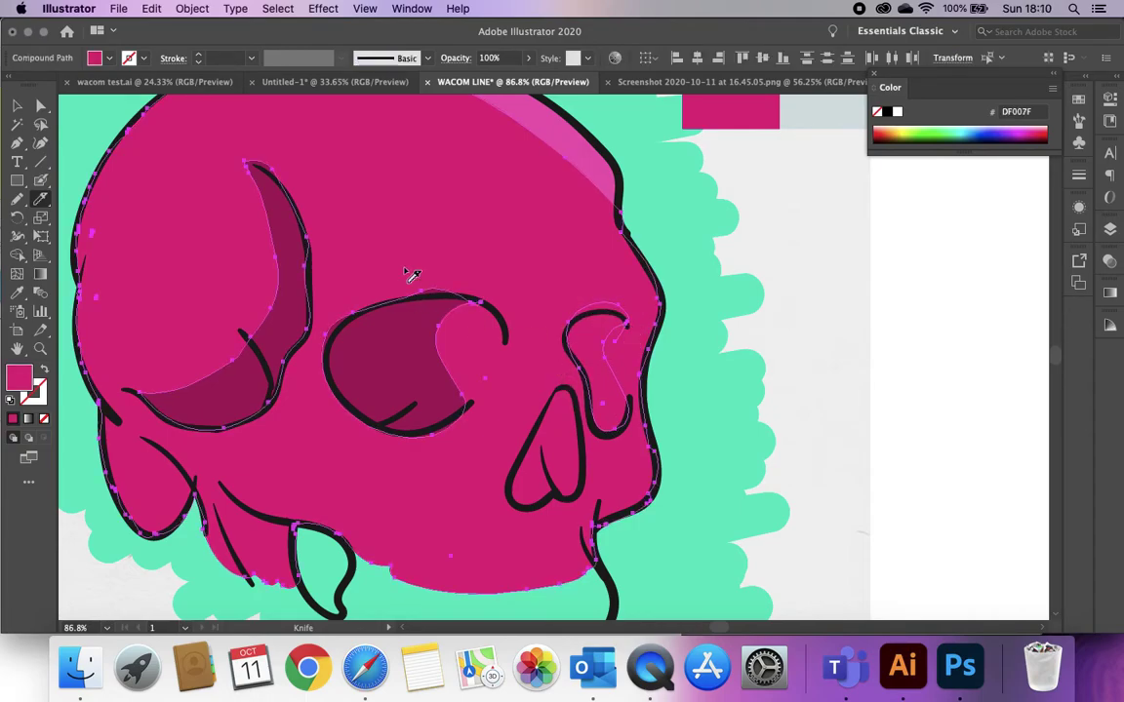
click(17, 105)
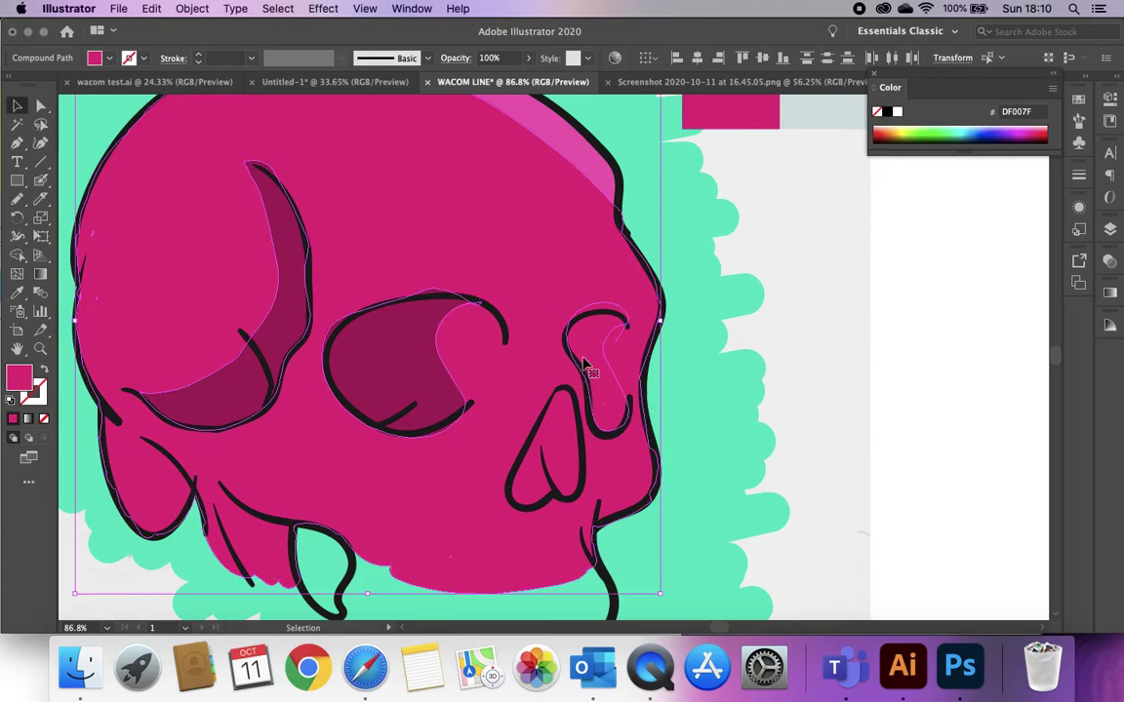
double_click(586, 363)
click(588, 337)
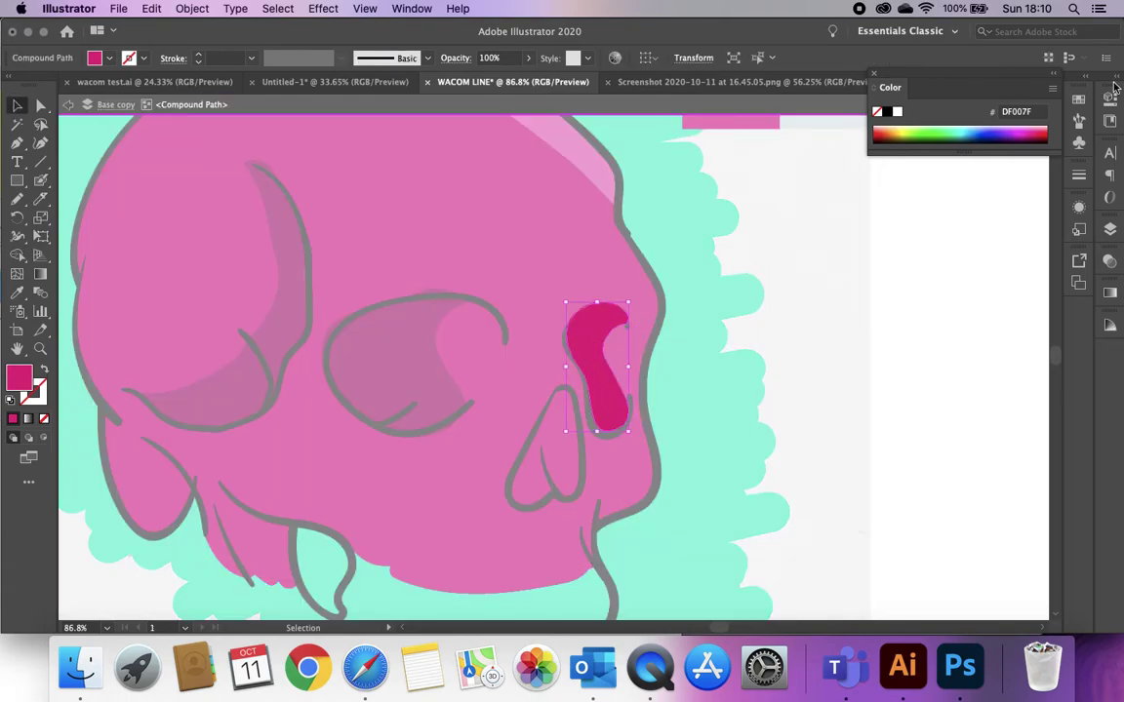
click(1110, 325)
click(970, 380)
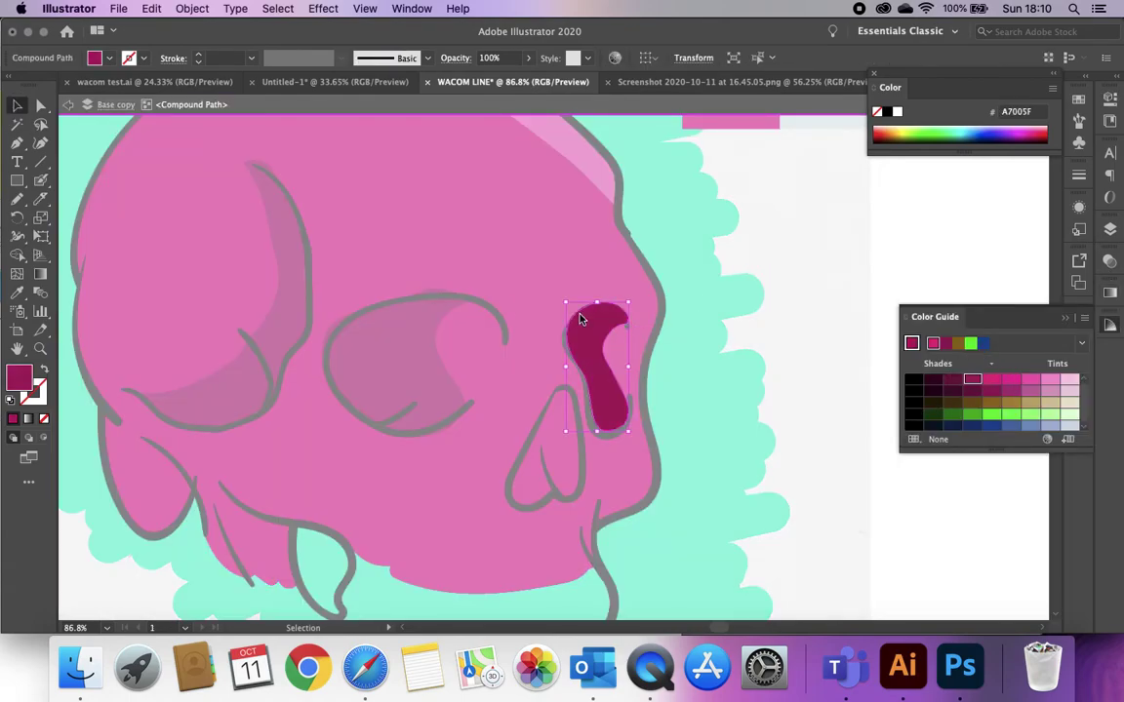
double_click(101, 155)
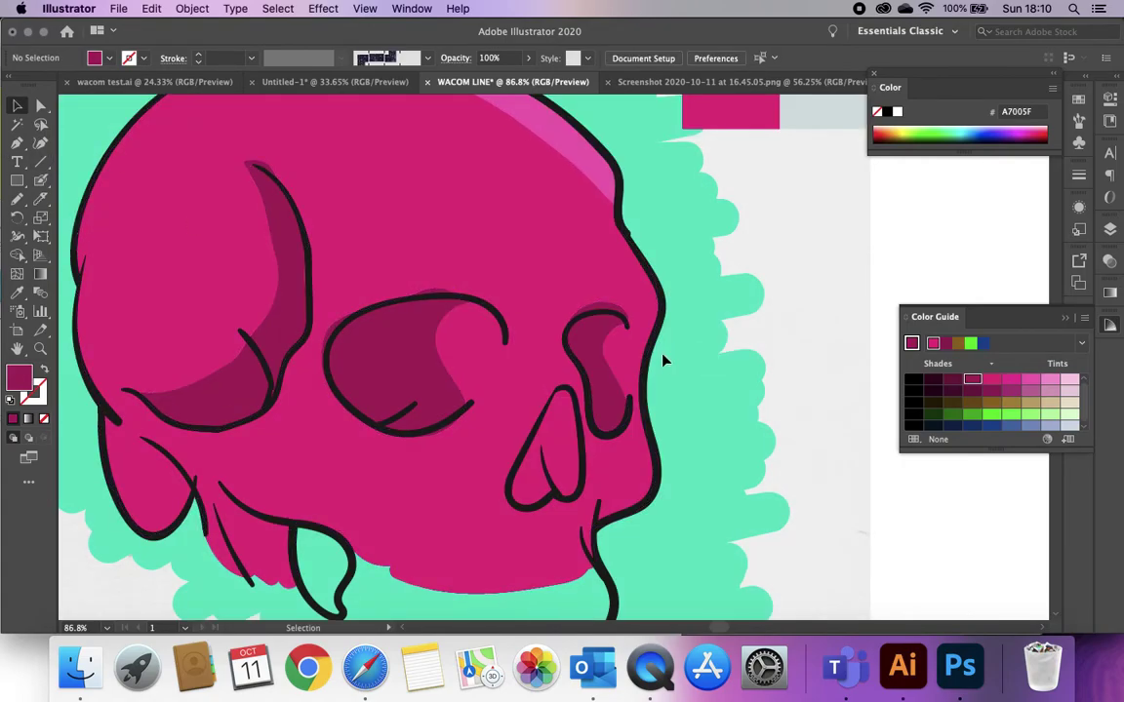
Hide the Base copy layer and show the Shadow and Details layers over the original base
scroll(587, 439, down, 2)
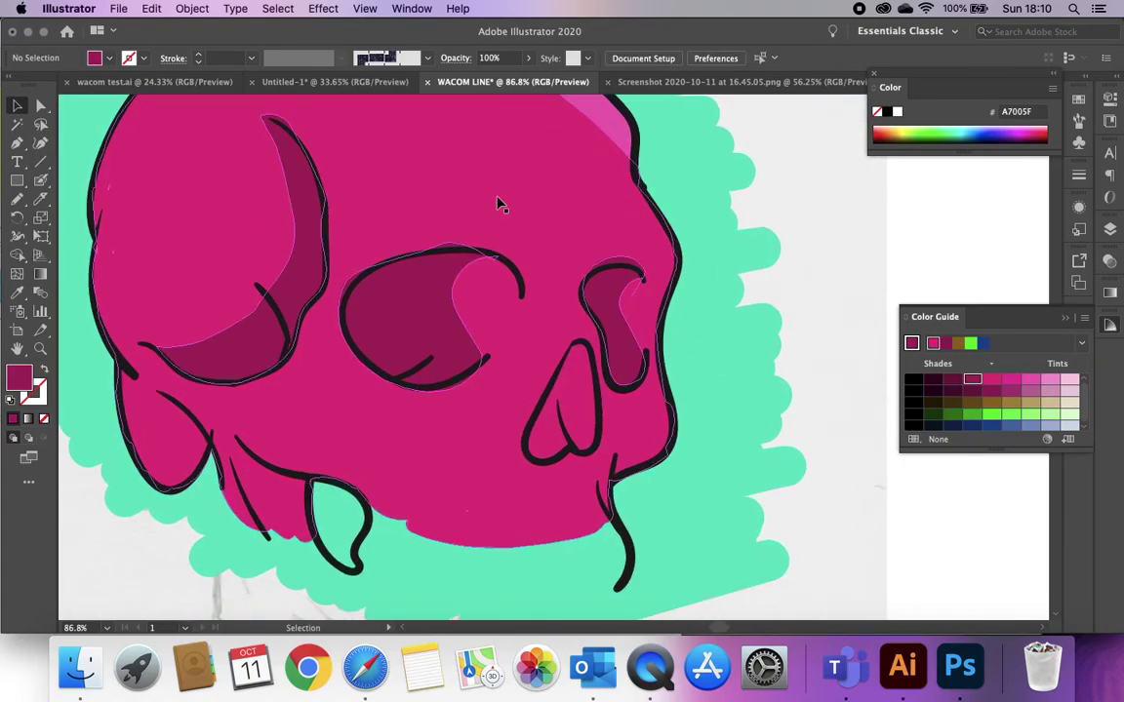
scroll(426, 216, down, 2)
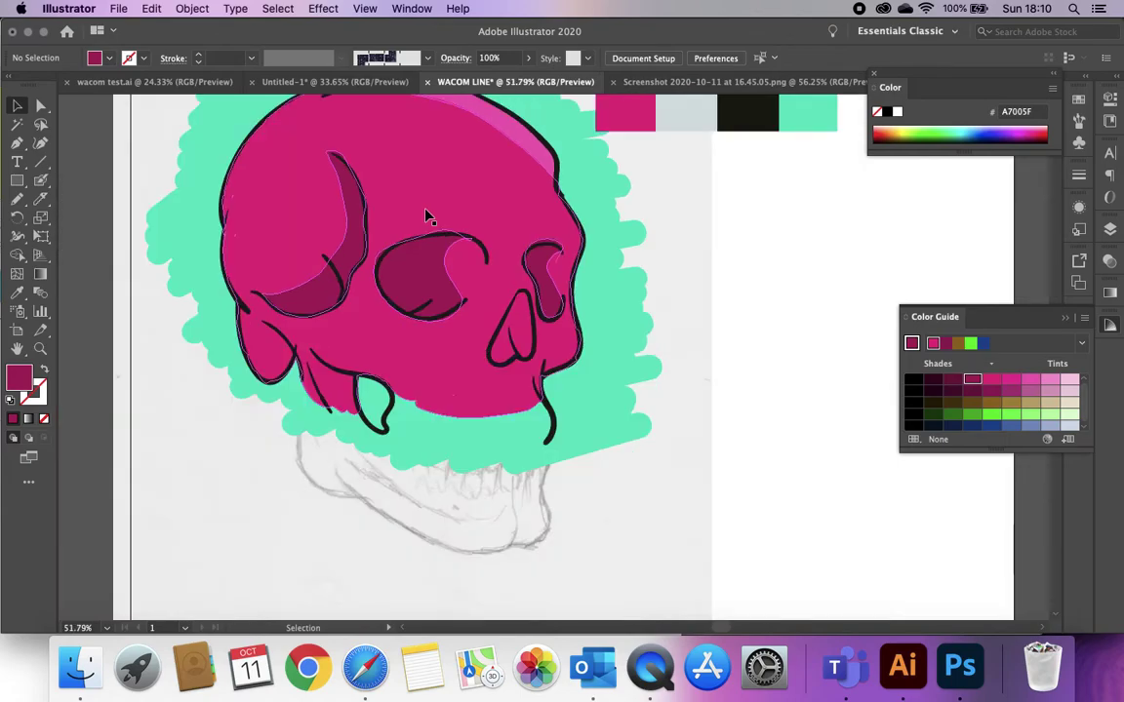
click(1064, 322)
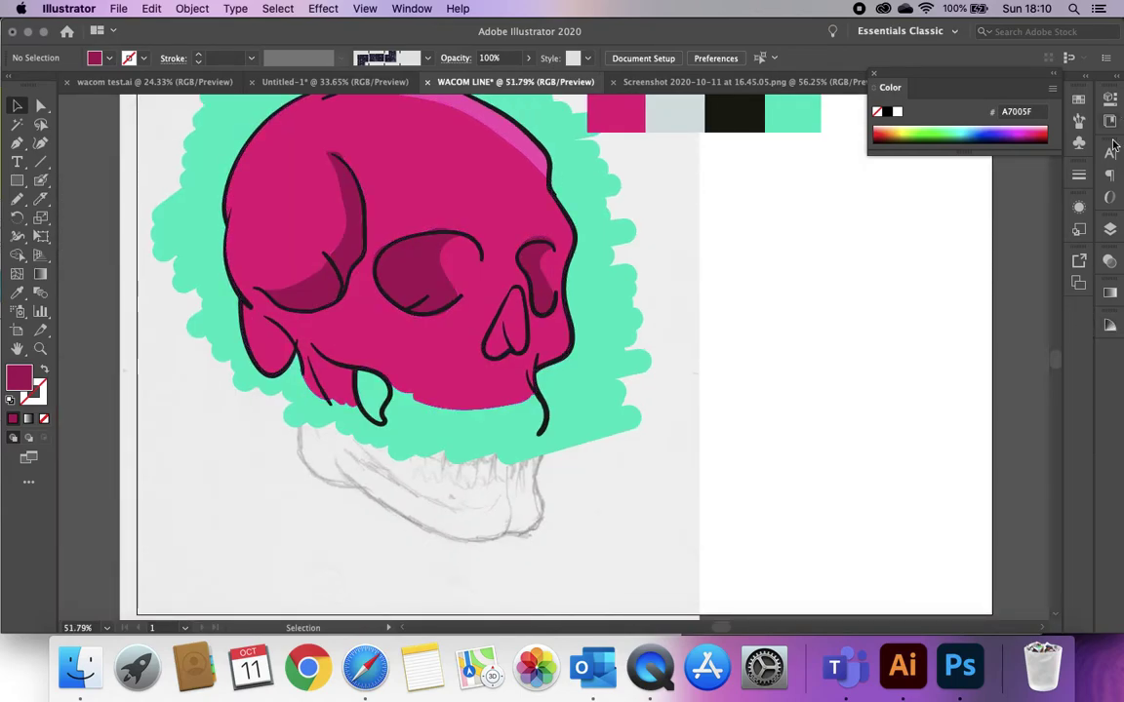
click(1110, 228)
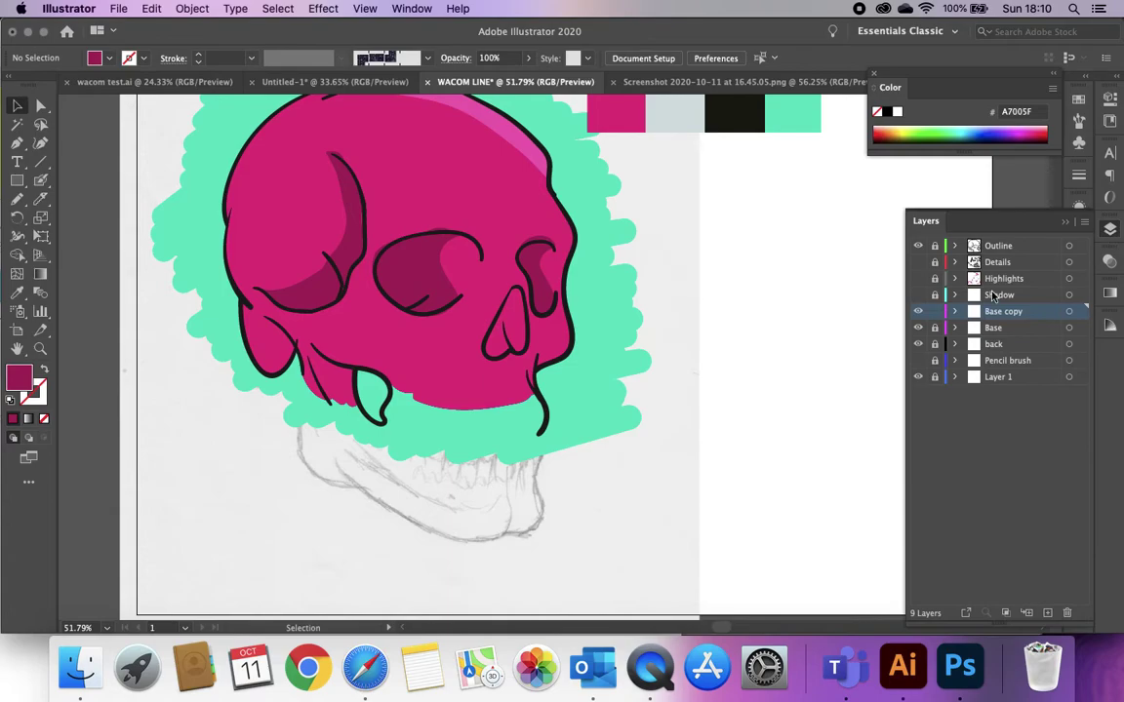
click(917, 311)
click(917, 295)
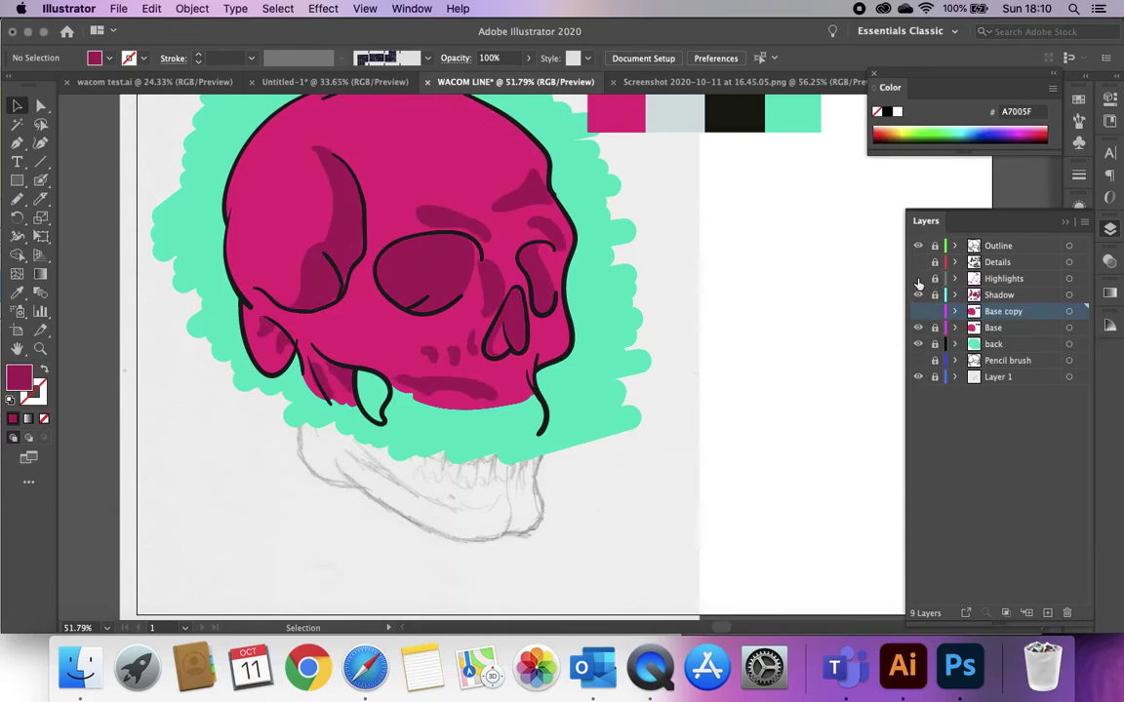
click(918, 279)
click(918, 263)
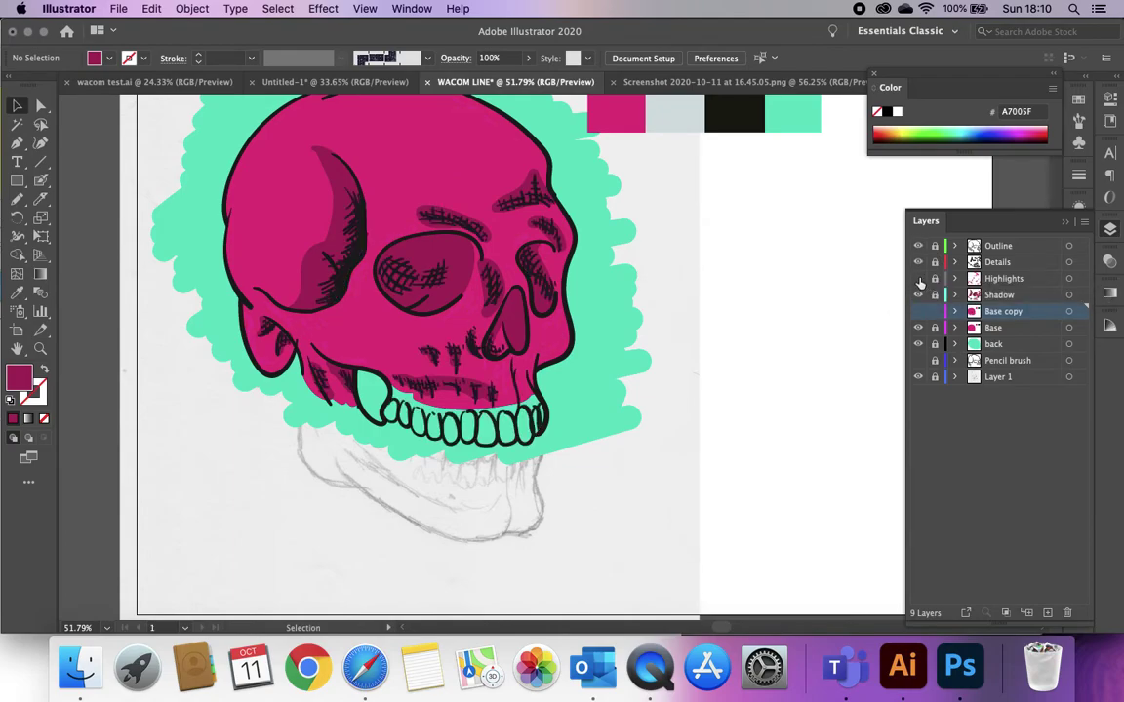
Toggle the Highlights layer's visibility to compare the skull with and without highlights, leaving the layer hidden
click(920, 279)
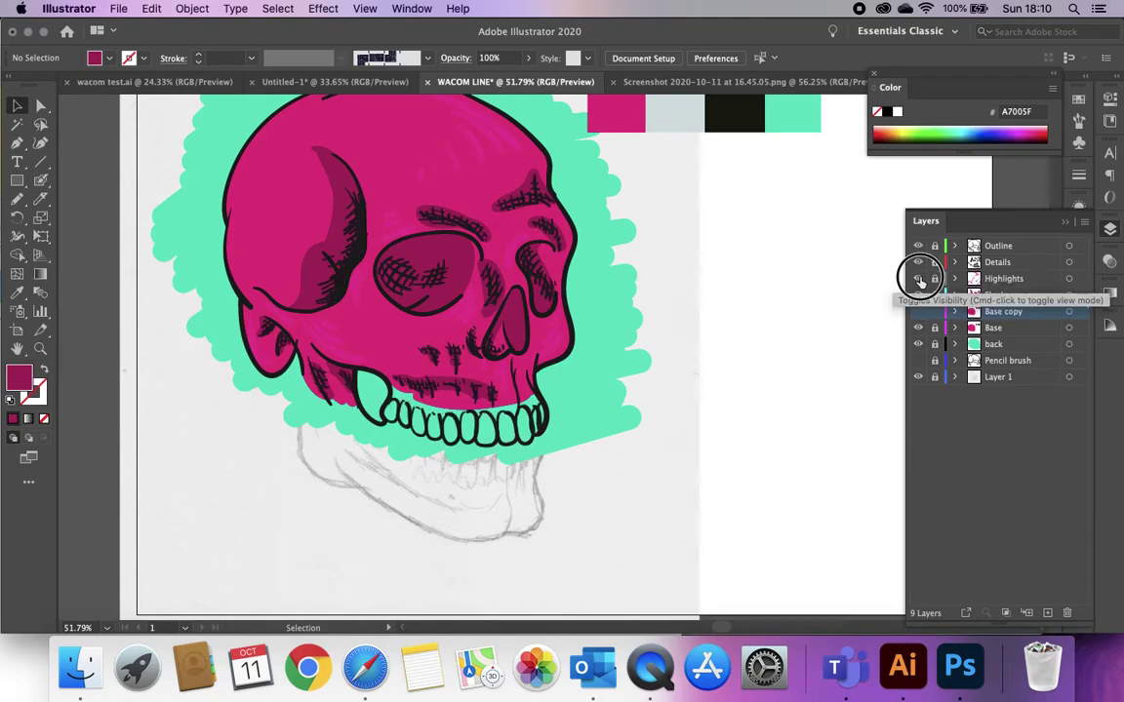
click(920, 279)
click(920, 280)
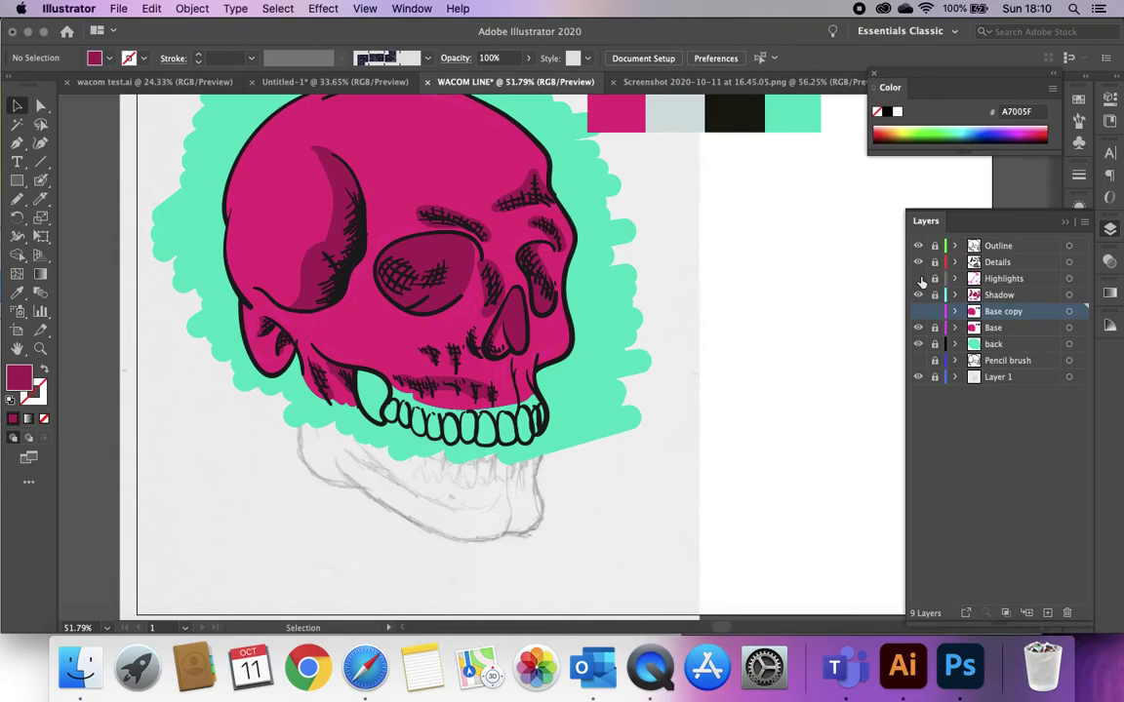
scroll(816, 291, up, 5)
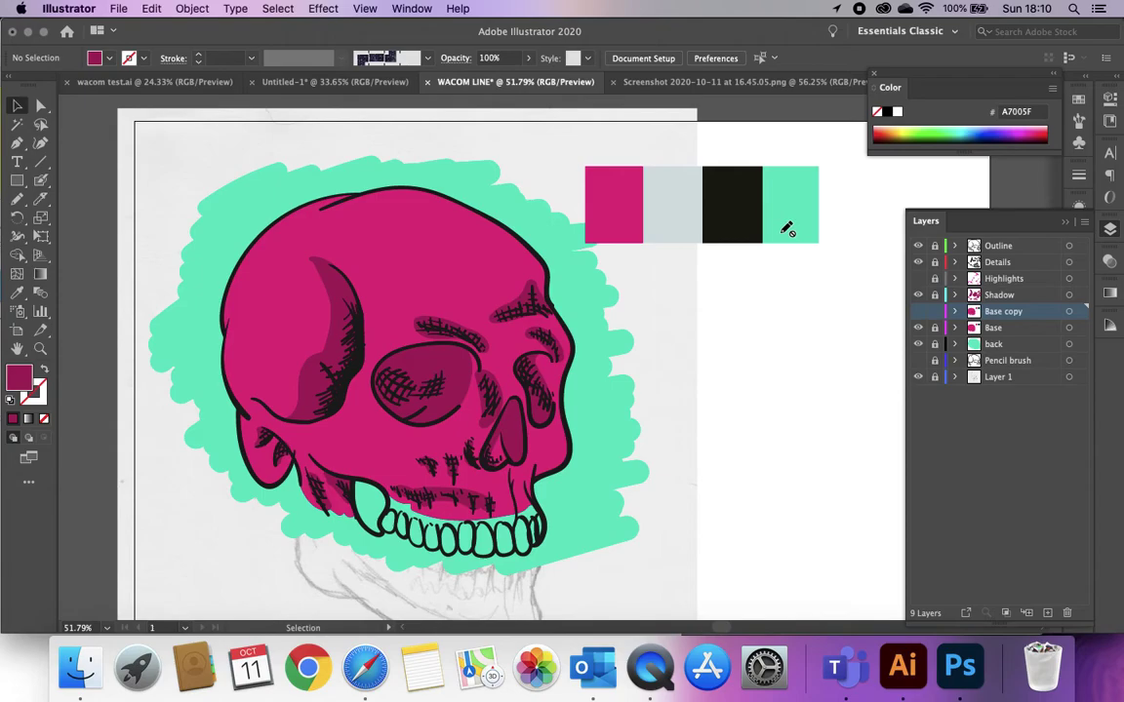
Toggle the Base copy layer's visibility to compare its knife-cut shading with the original base, leaving the layer hidden
click(41, 106)
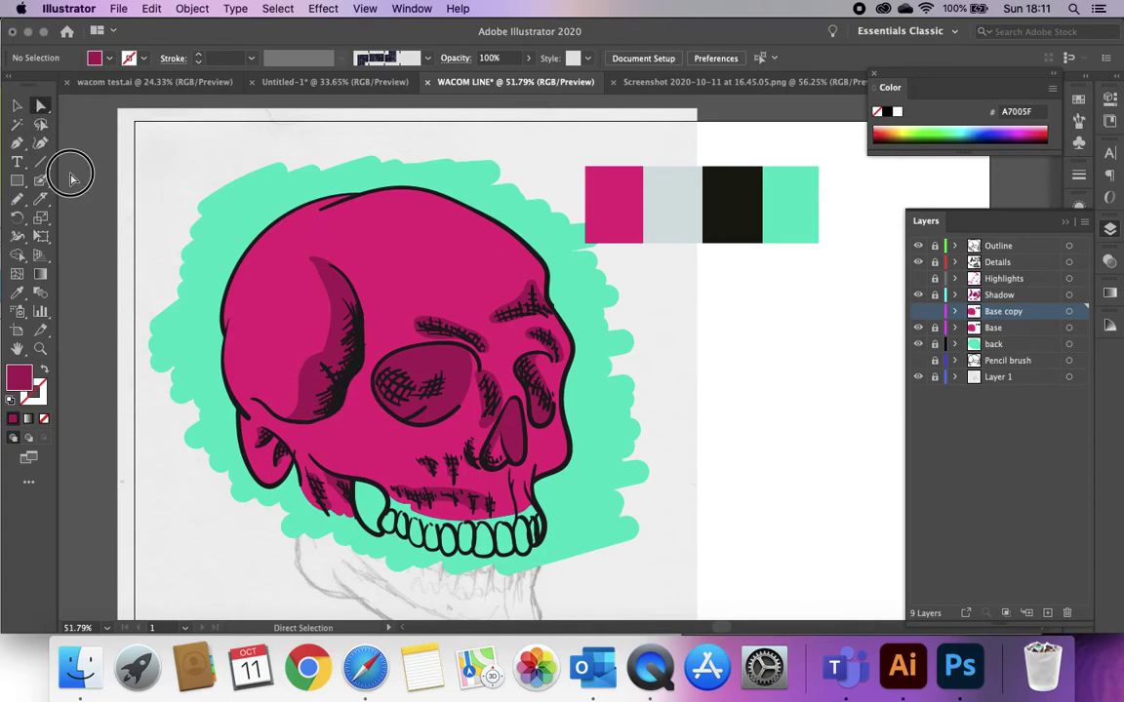
click(918, 312)
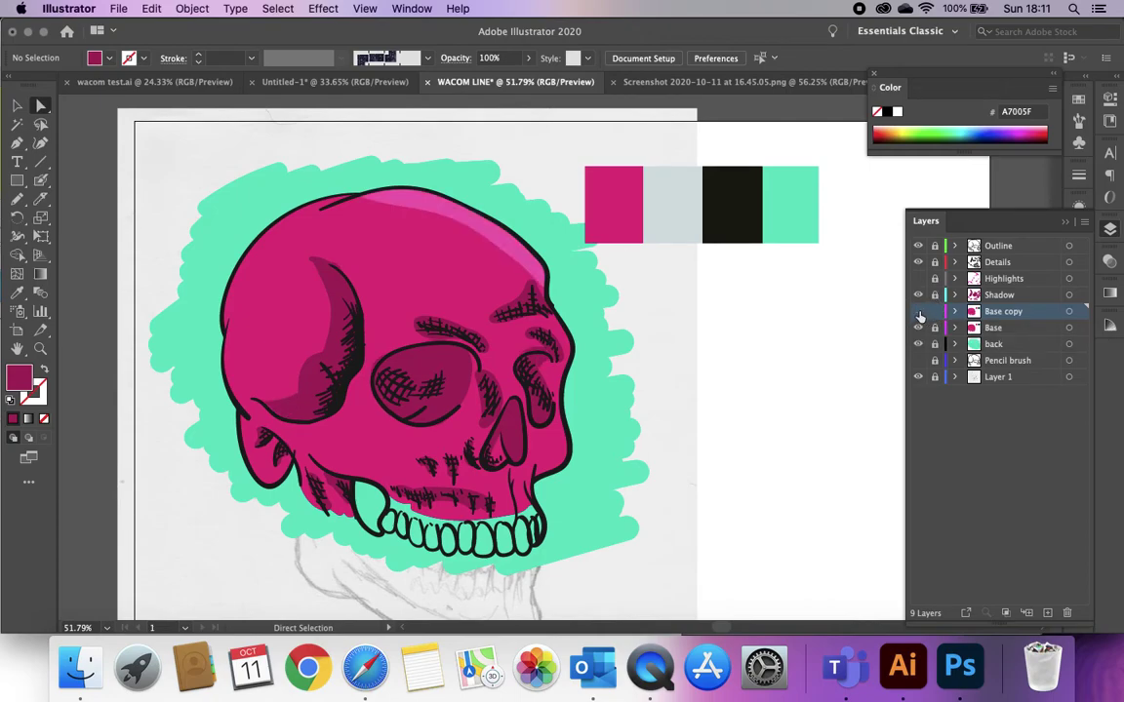
click(918, 312)
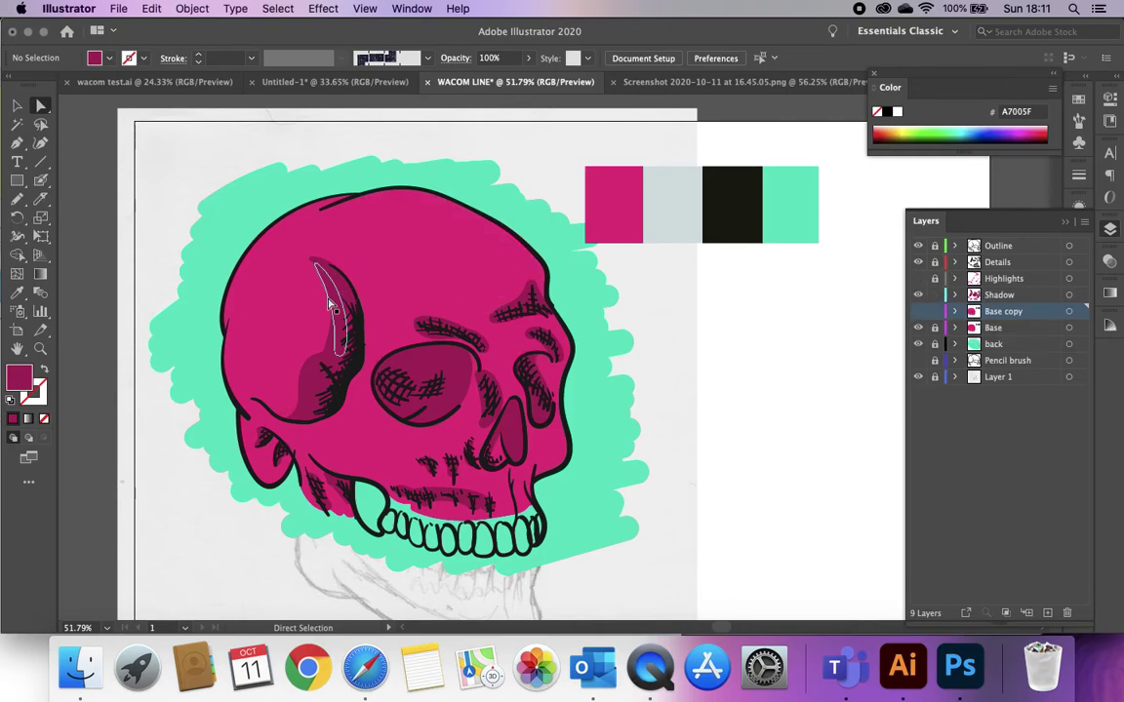
Merge the larger eye socket's two overlapping shadow shapes on the Shadow layer into one with the Shape Builder
click(327, 361)
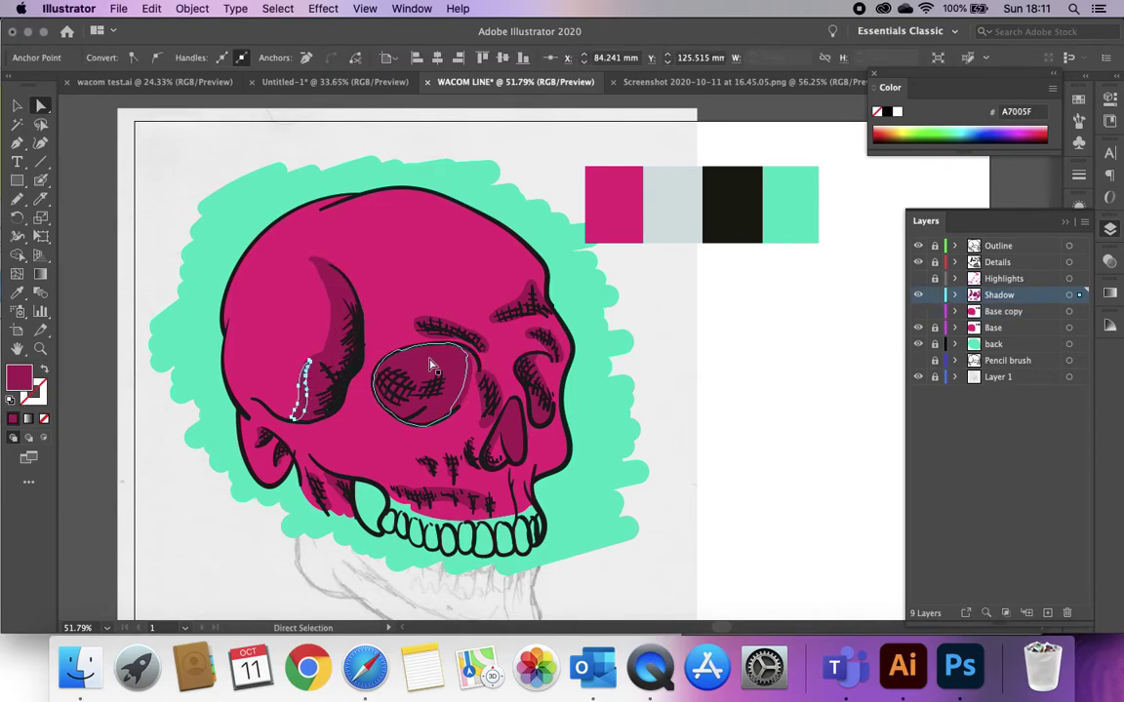
click(431, 361)
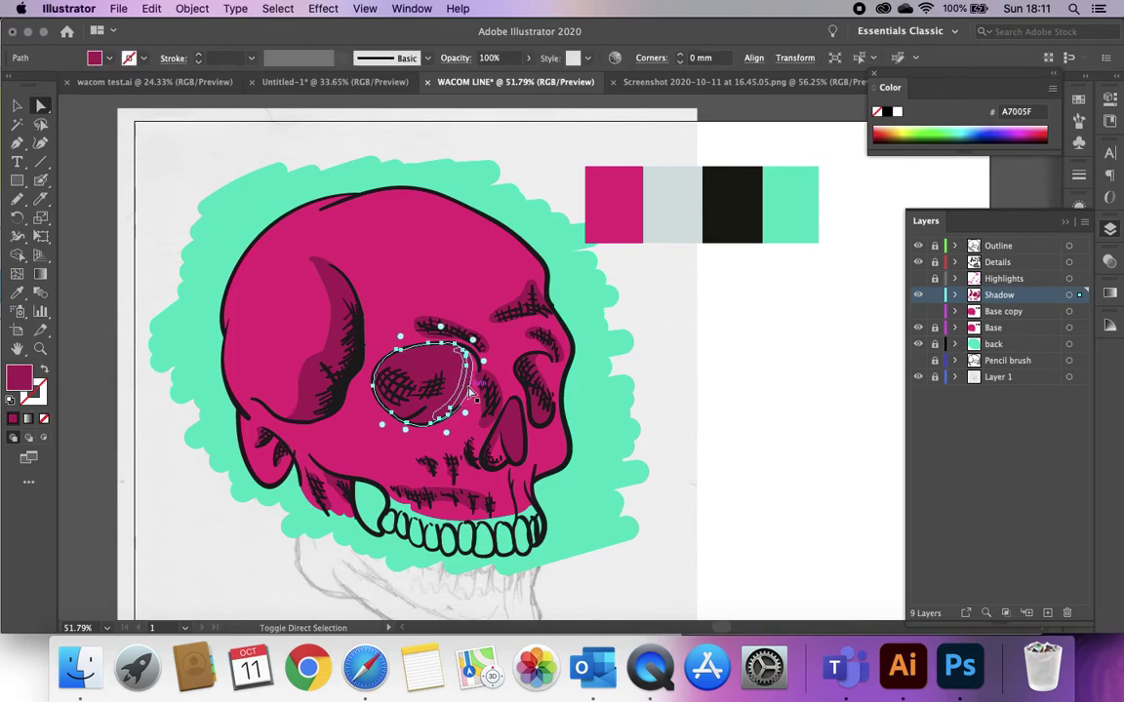
shift+click(468, 391)
click(17, 237)
click(19, 256)
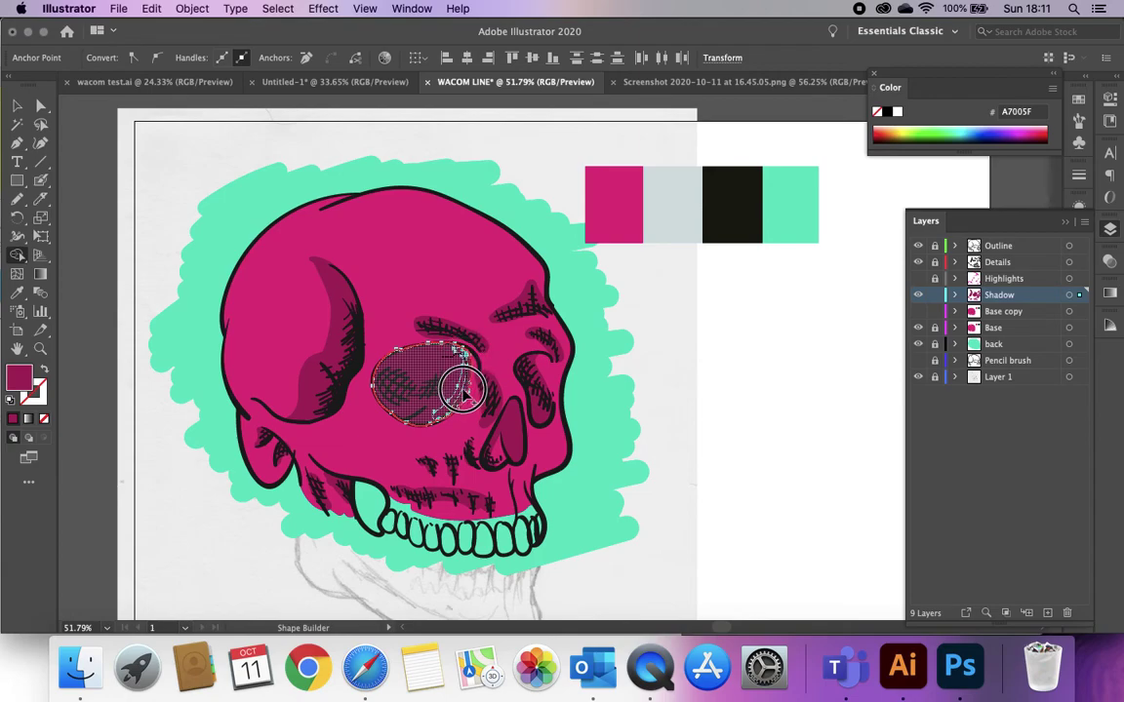
drag(463, 391, 430, 427)
click(18, 106)
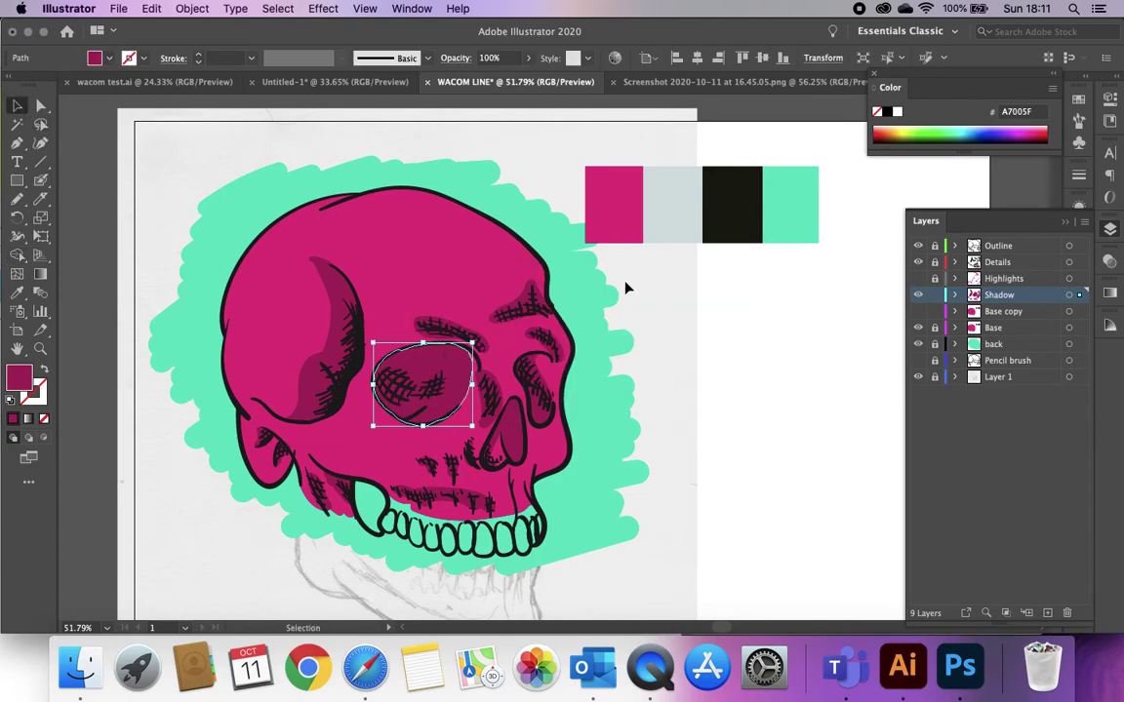
Fill the larger eye socket's merged shadow with a linear white-to-black gradient and set the black stop's opacity to 0%
click(1065, 222)
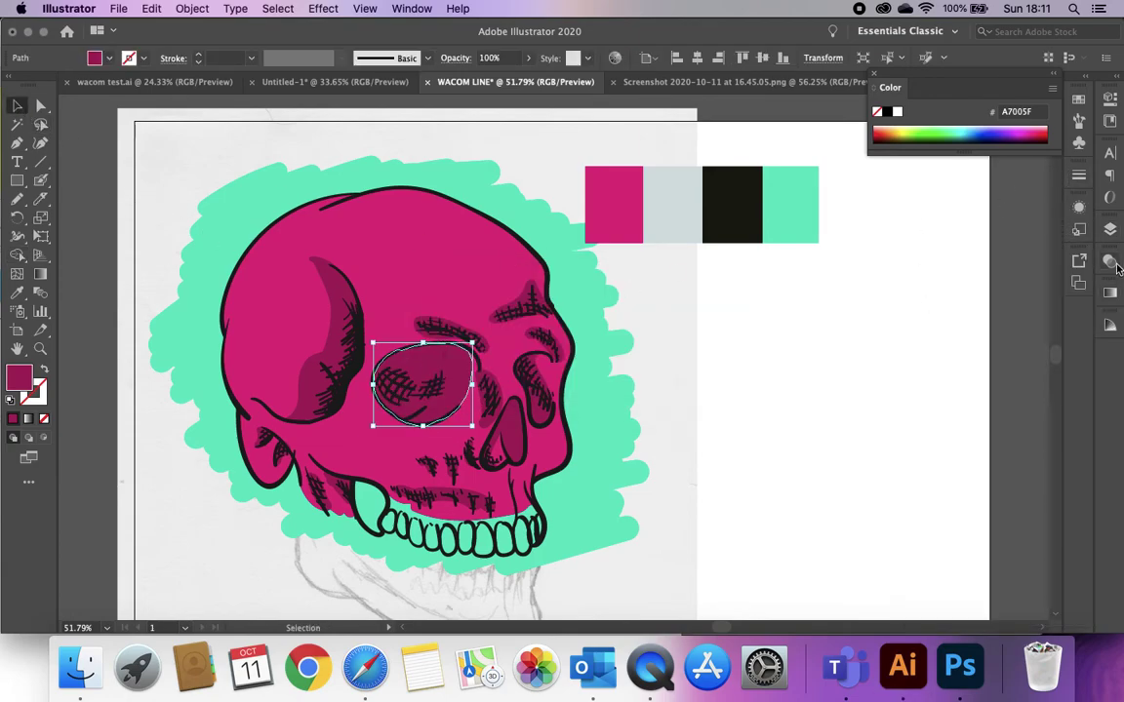
click(1112, 262)
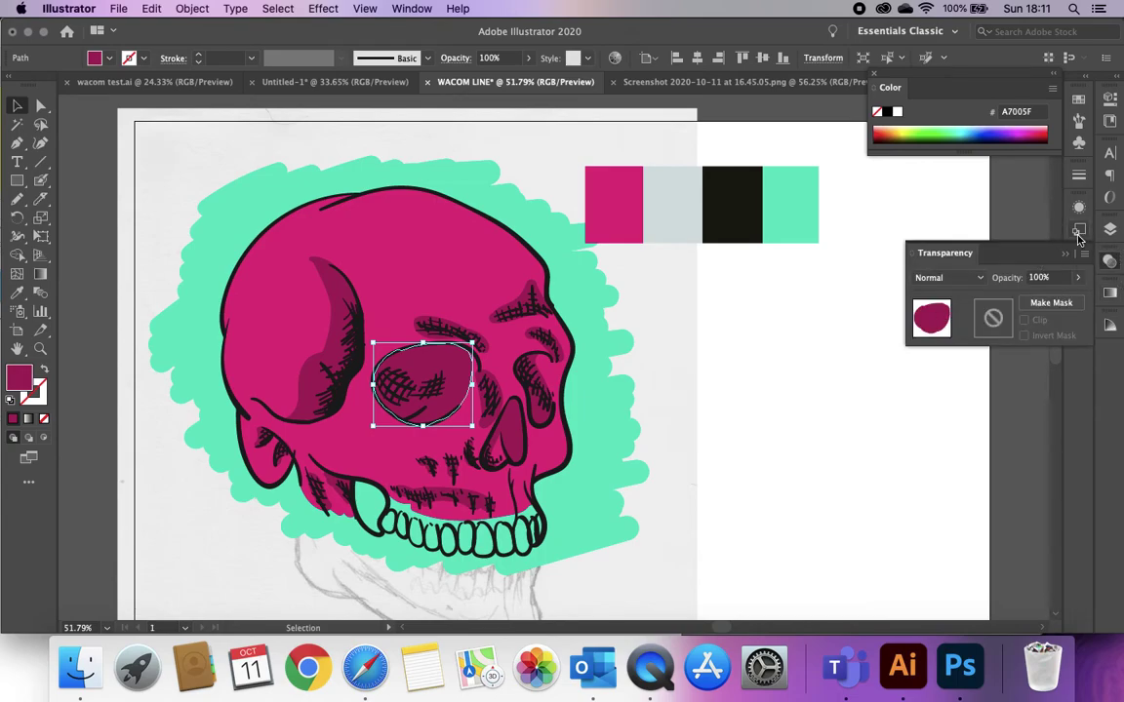
click(1112, 295)
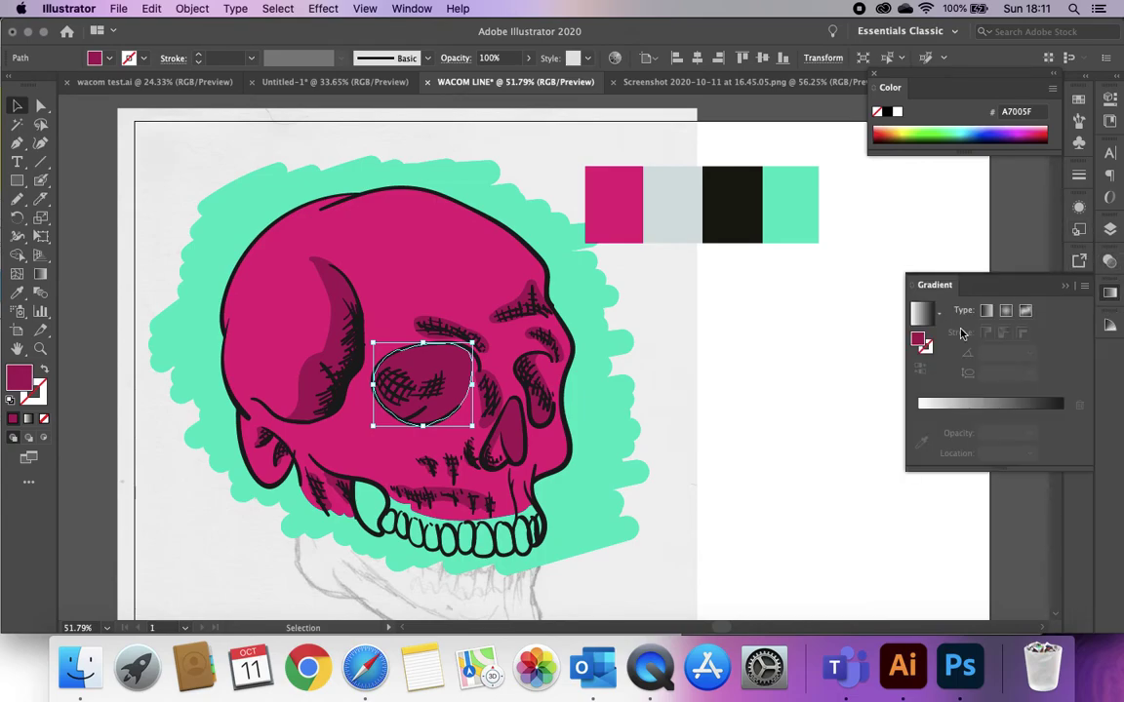
click(1002, 404)
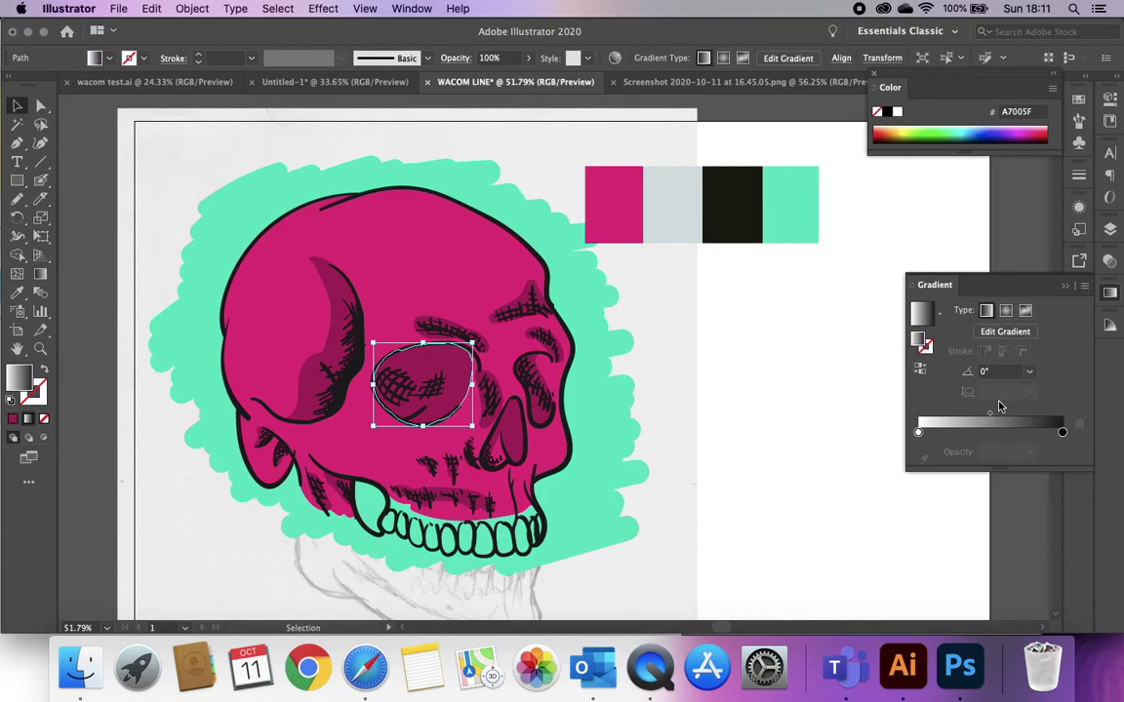
double_click(1063, 433)
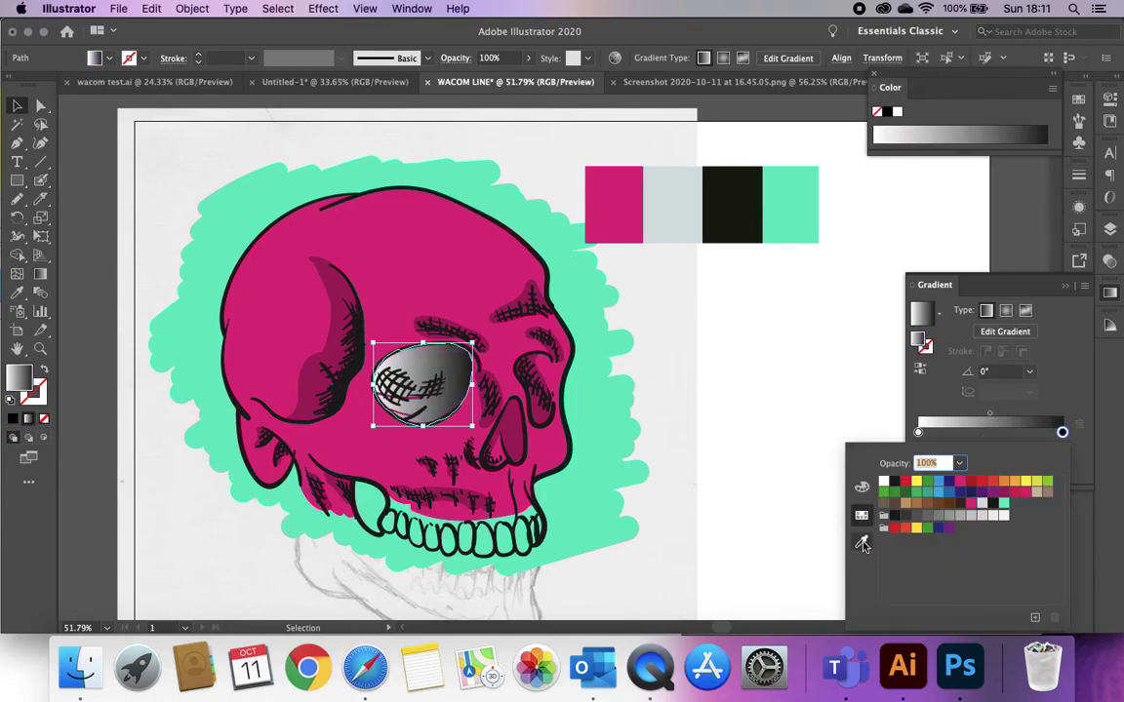
click(959, 464)
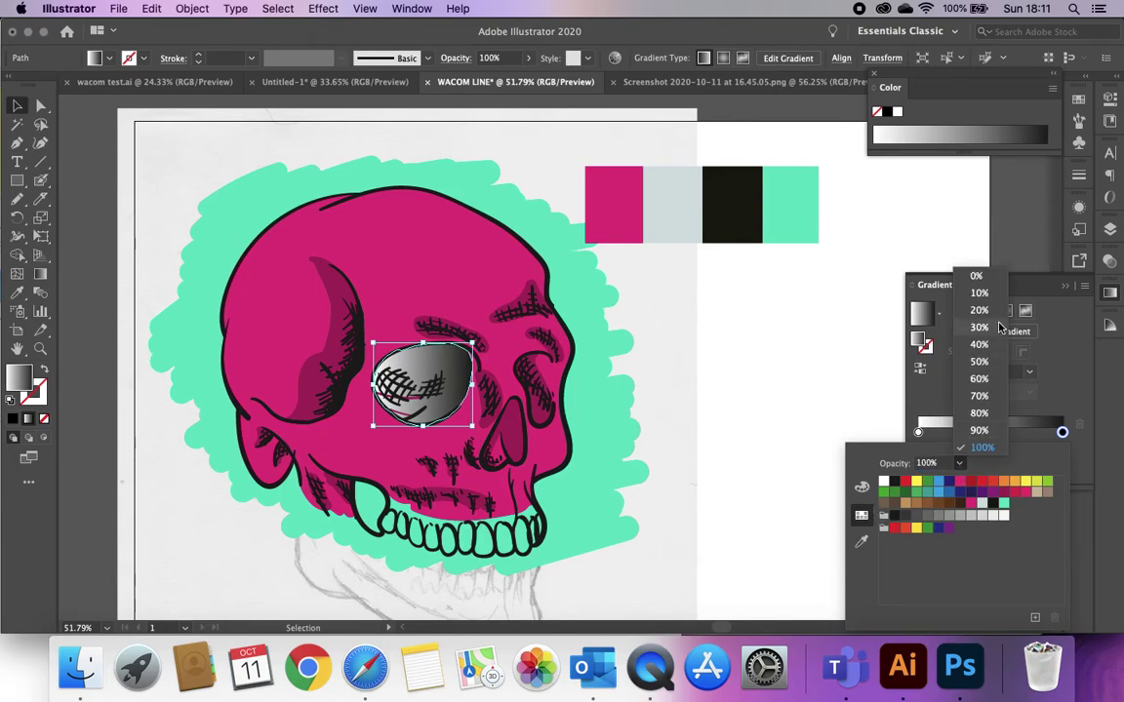
click(976, 281)
Recolour both stops of the eye socket gradient with the dark pink A7005F sampled from the brow shadow
click(862, 541)
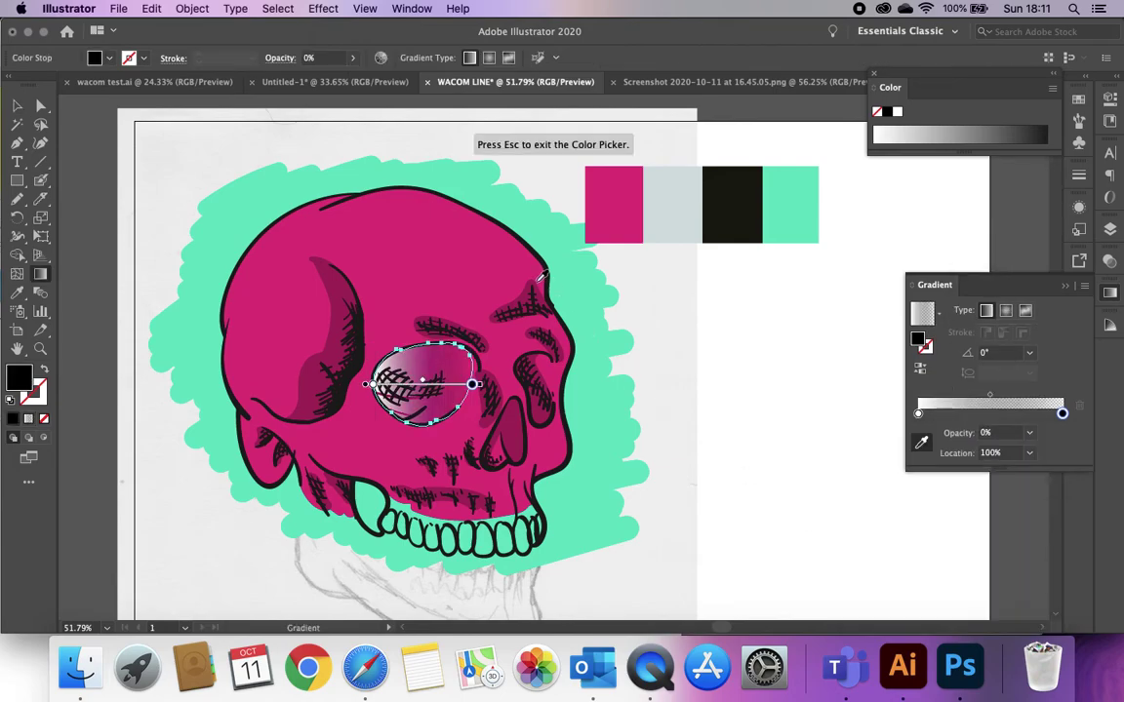
click(528, 288)
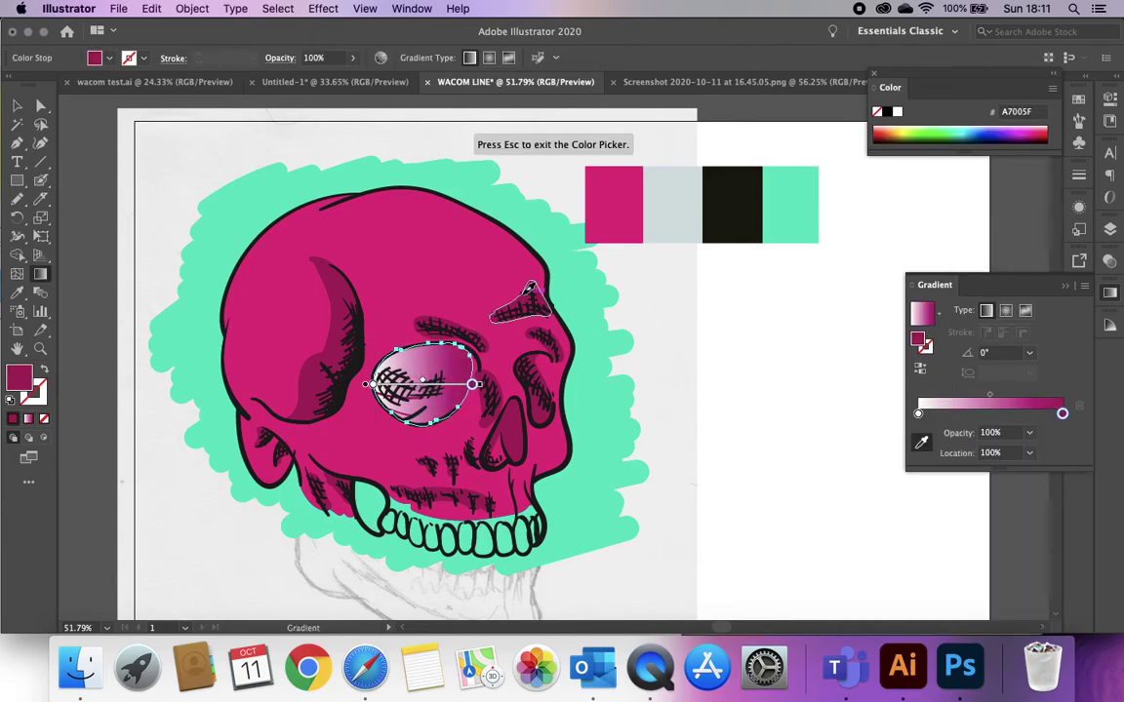
click(917, 414)
click(530, 289)
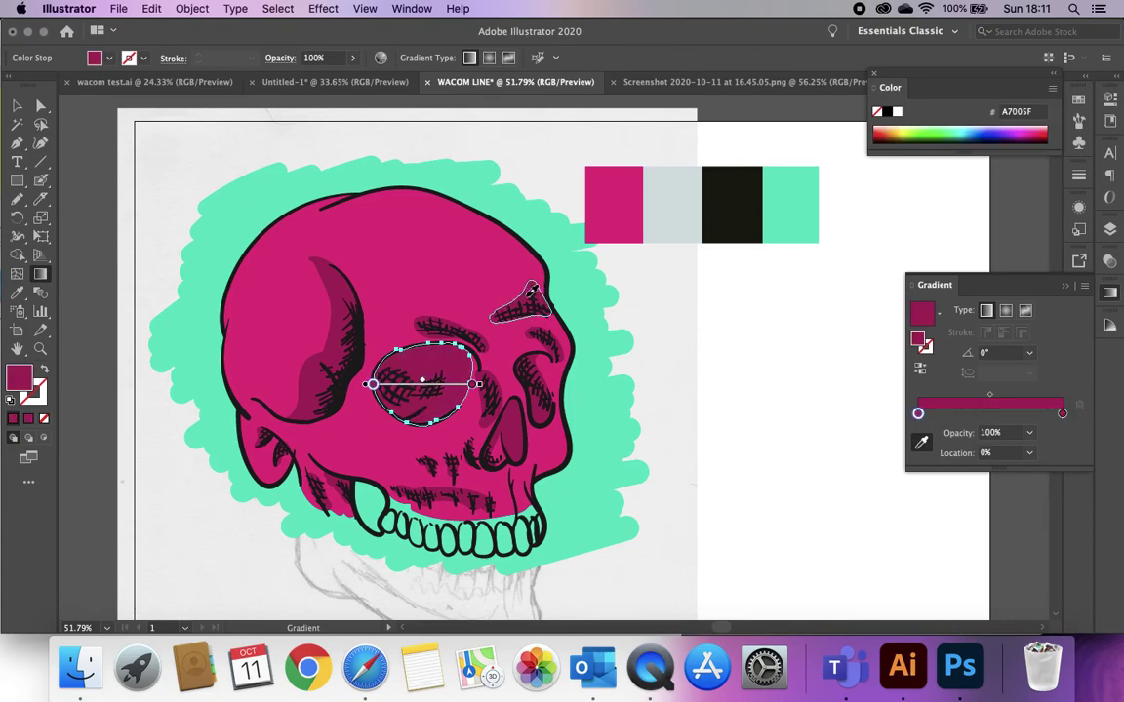
Fade the eye socket gradient by setting its end stop's opacity to 0% and its midpoint to about 69%, then deselect the shape
click(1062, 415)
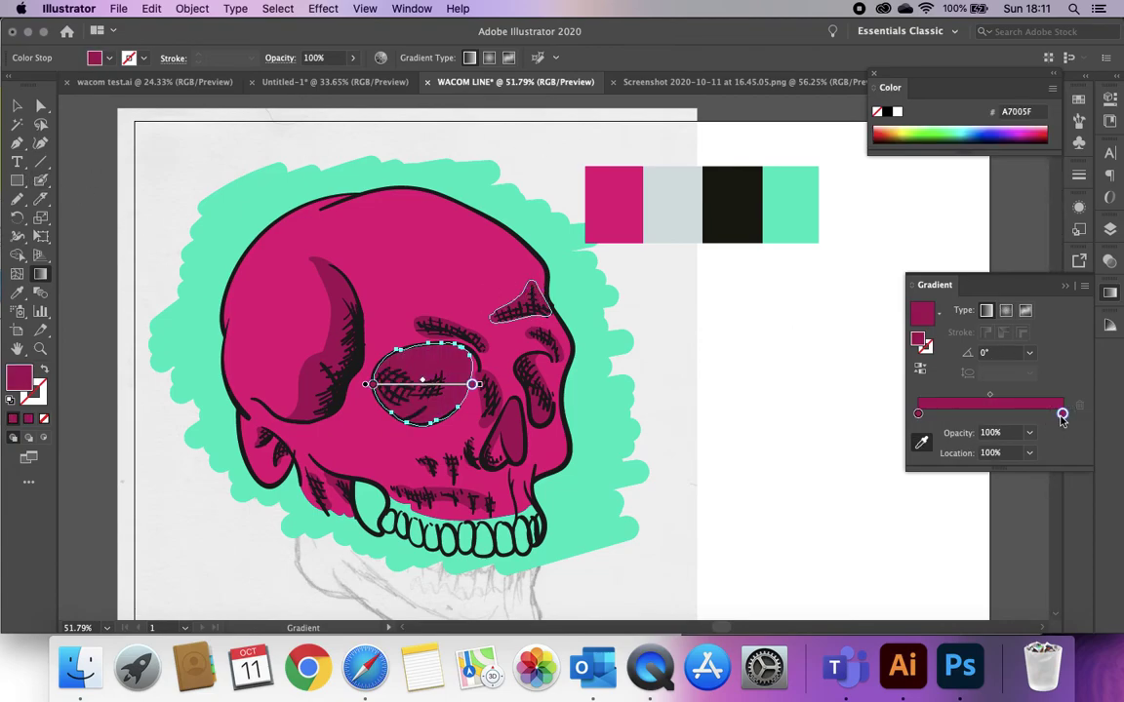
click(1041, 434)
click(1042, 449)
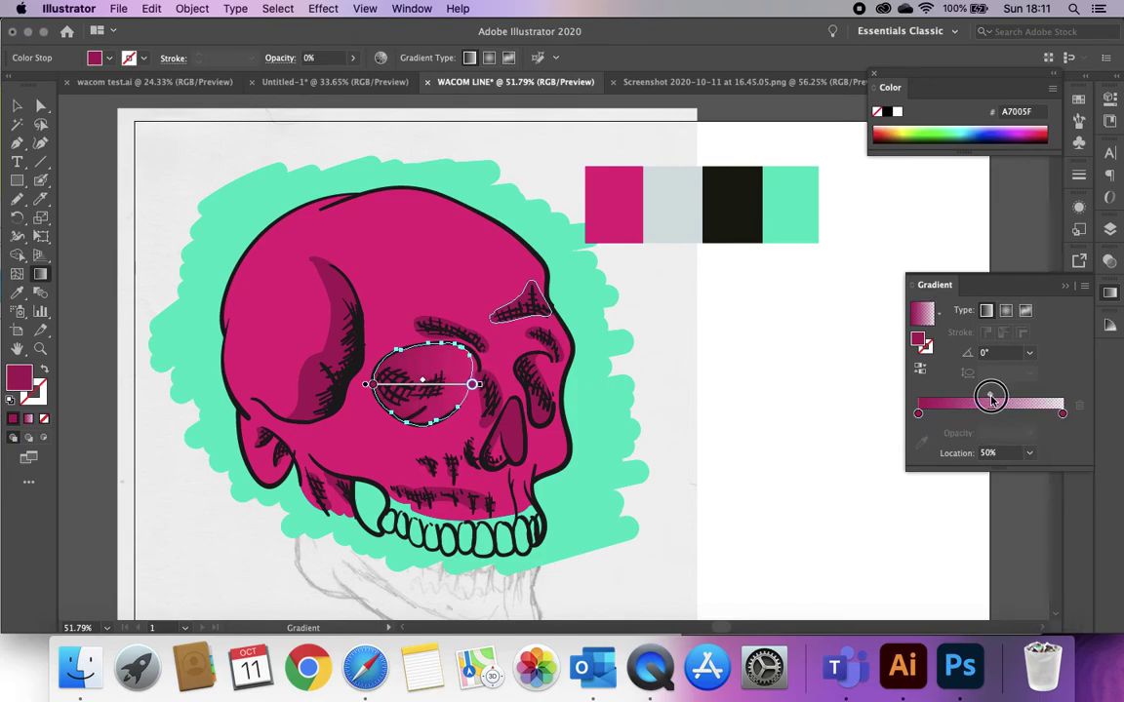
drag(990, 395, 1023, 398)
click(17, 106)
click(86, 171)
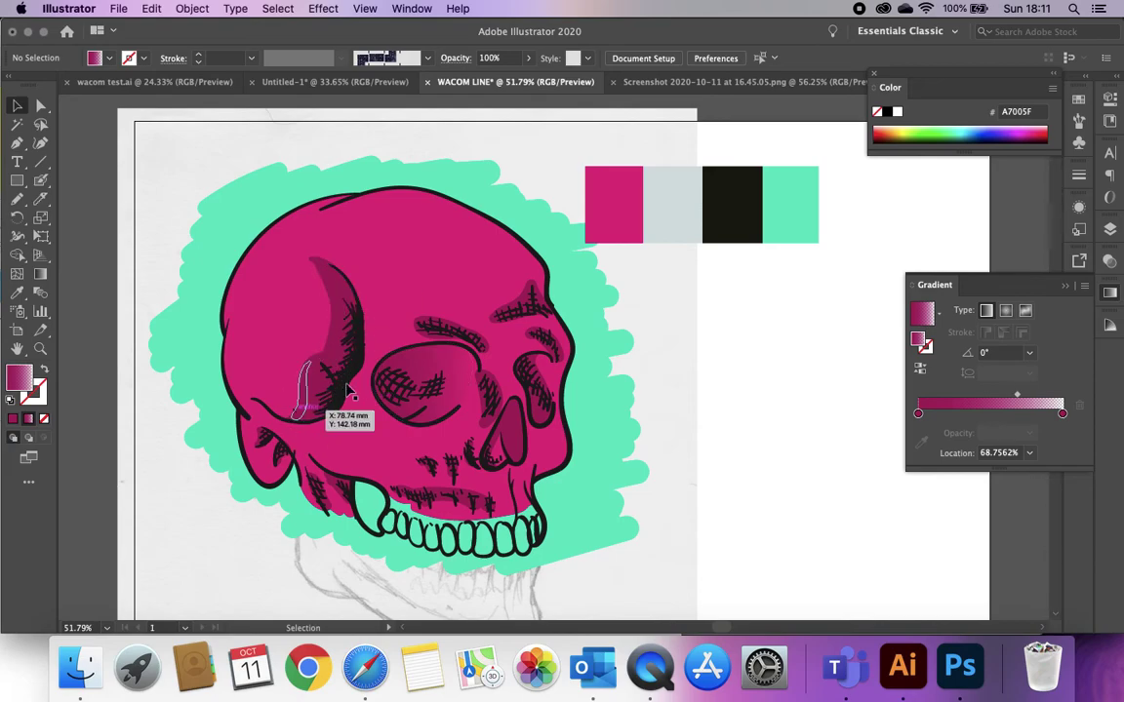
Apply the same fading pink gradient to the nose cavity shadow and move its midpoint to about 81%
click(515, 437)
click(971, 404)
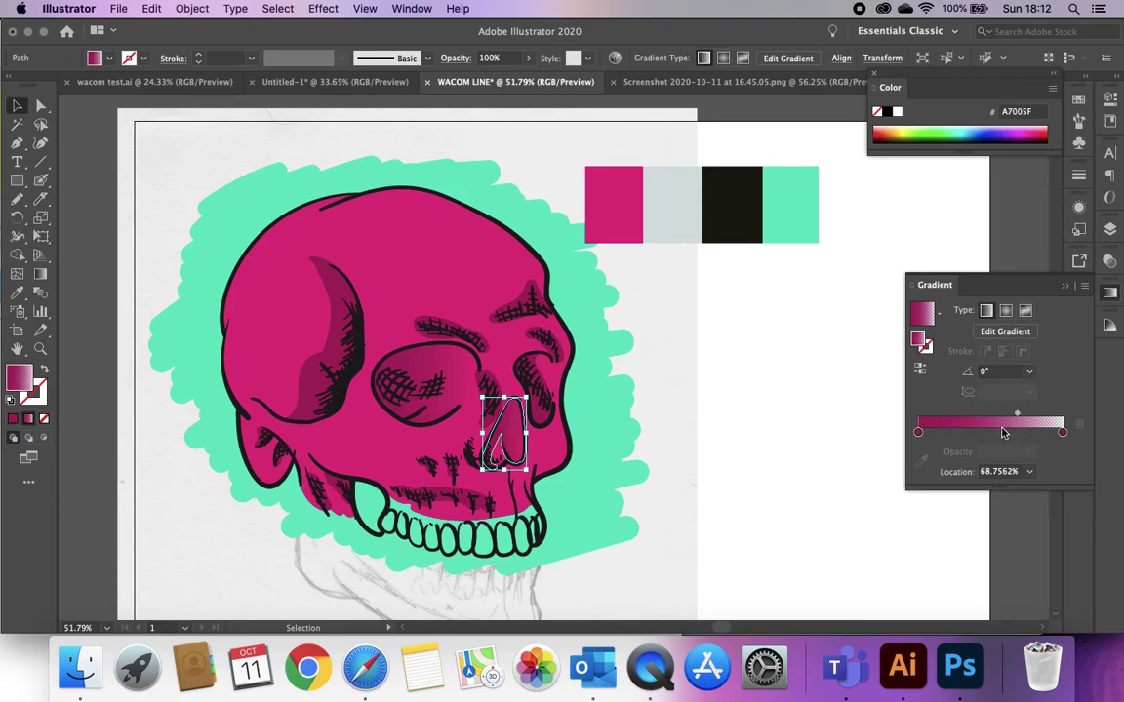
drag(1020, 417, 1036, 419)
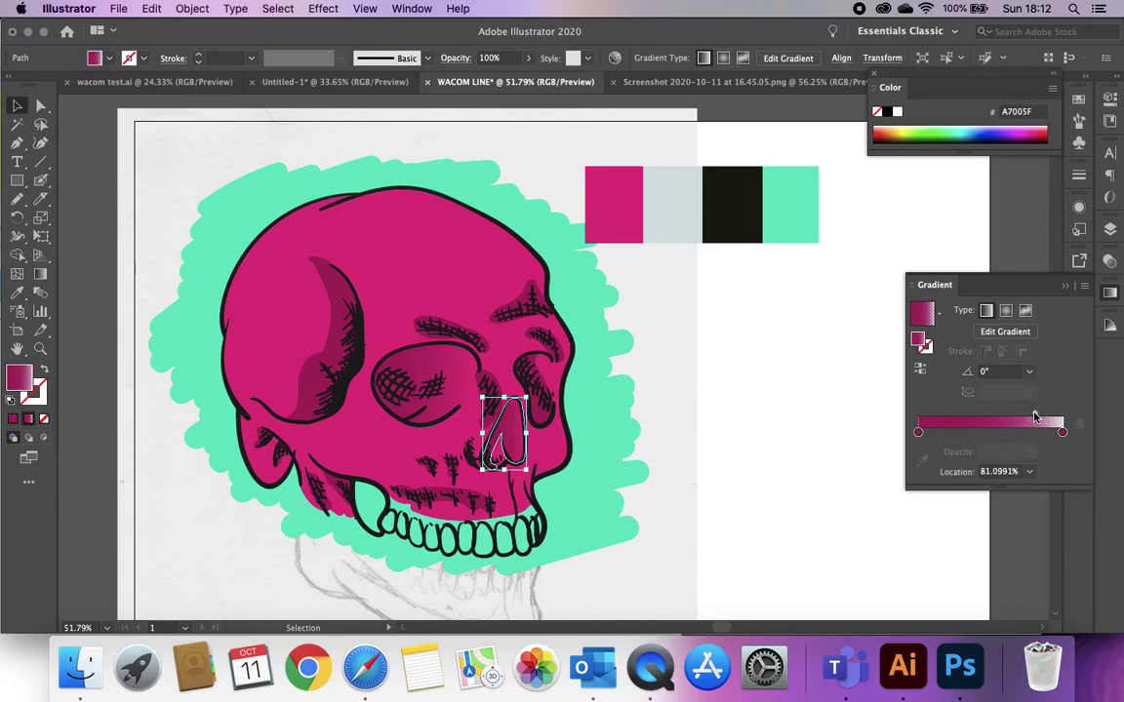
click(169, 459)
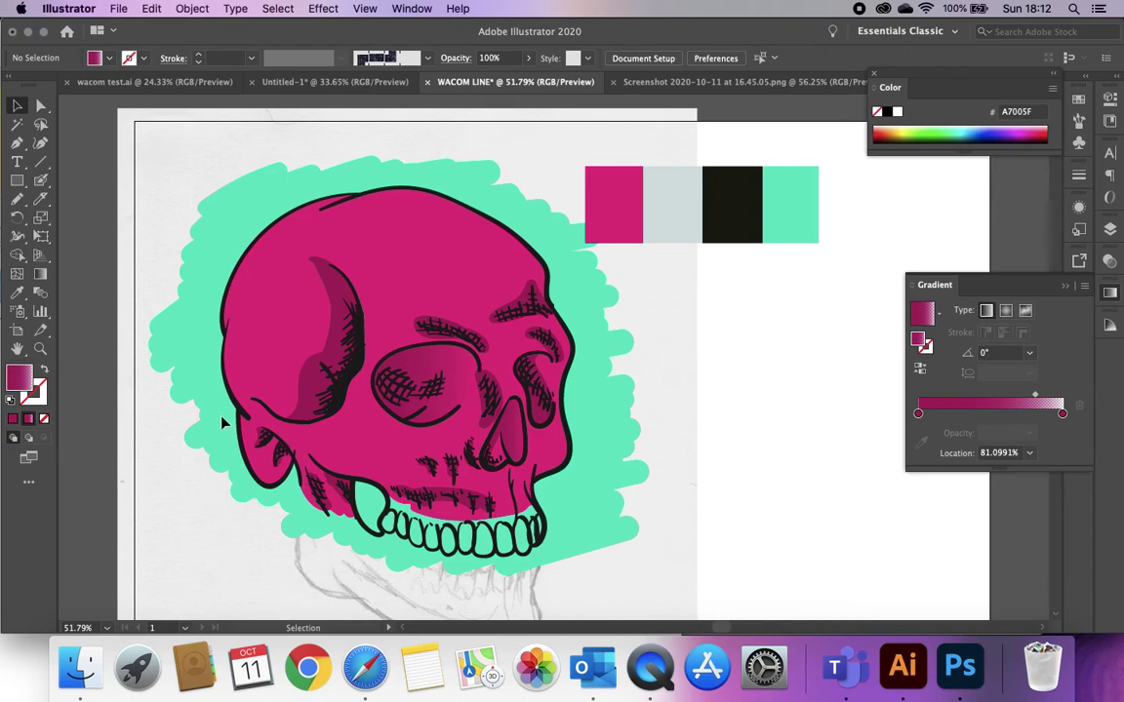
Examine the gradient shading in the eye socket and nose cavity, and open the Color Guide for A7005F's shades and tints
scroll(223, 422, up, 3)
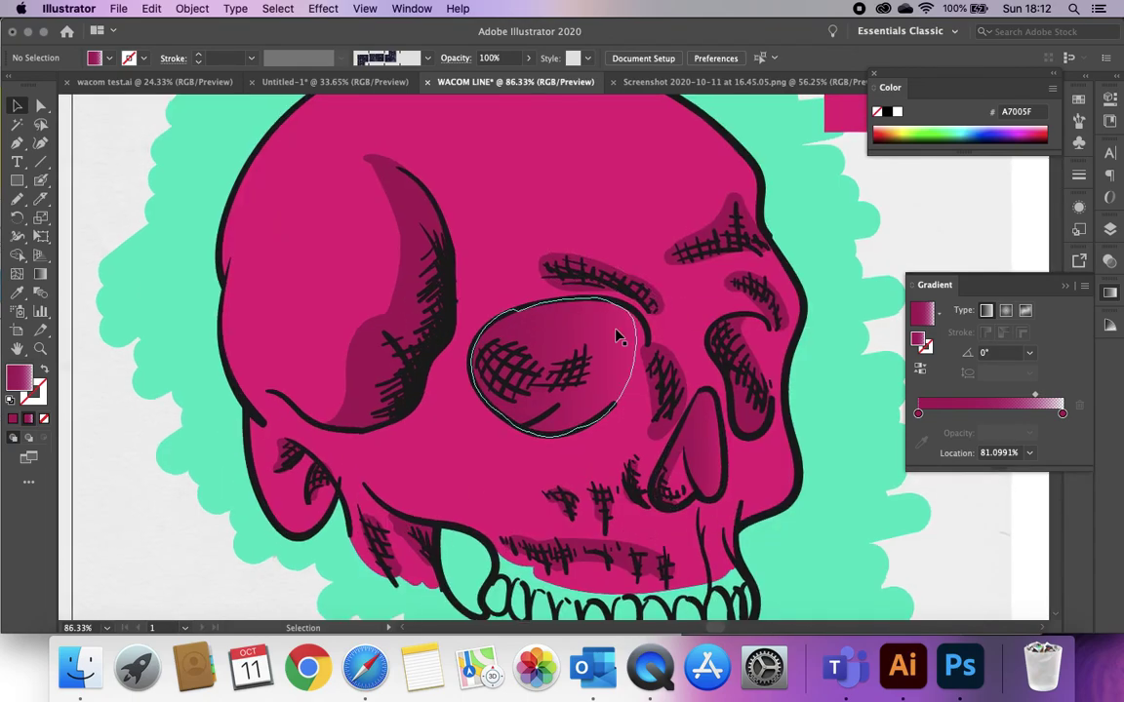
scroll(618, 331, right, 1)
scroll(618, 330, up, 1)
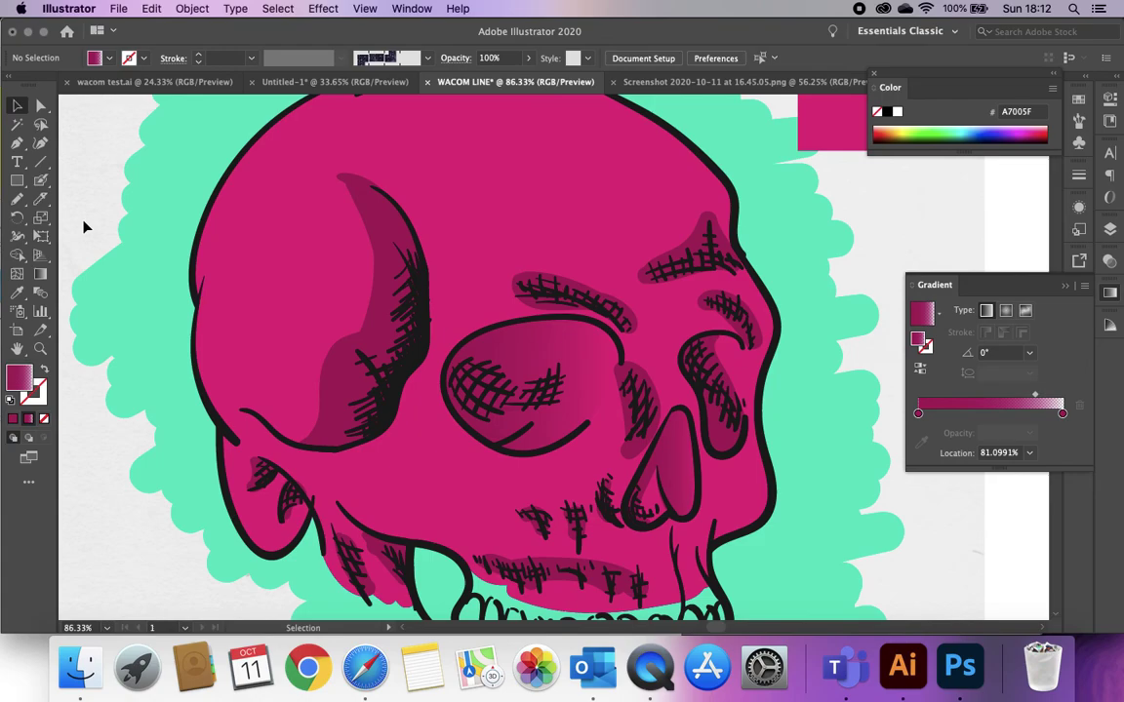
scroll(84, 226, down, 2)
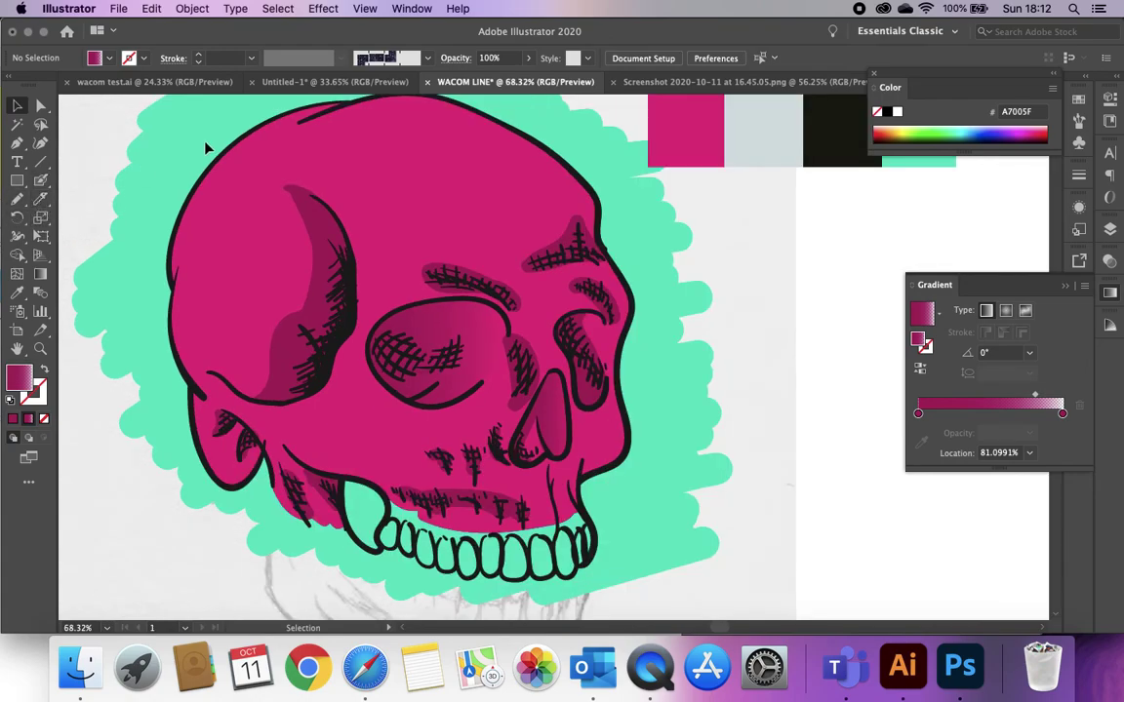
click(1065, 285)
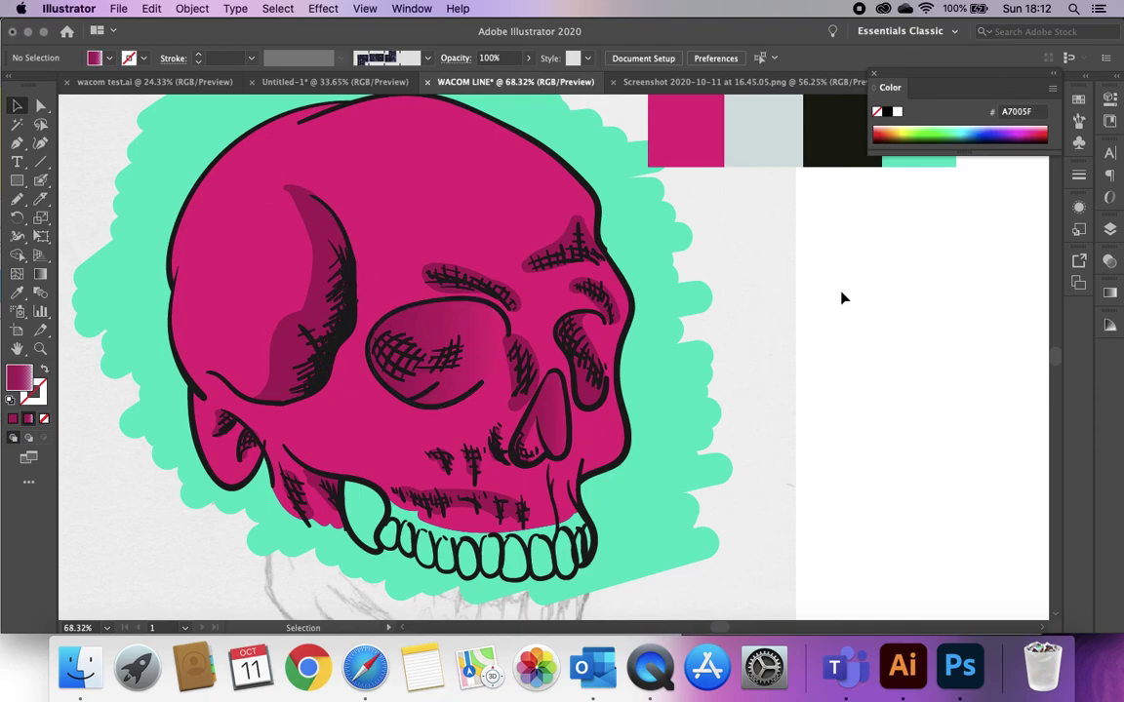
scroll(843, 295, up, 1)
click(1108, 329)
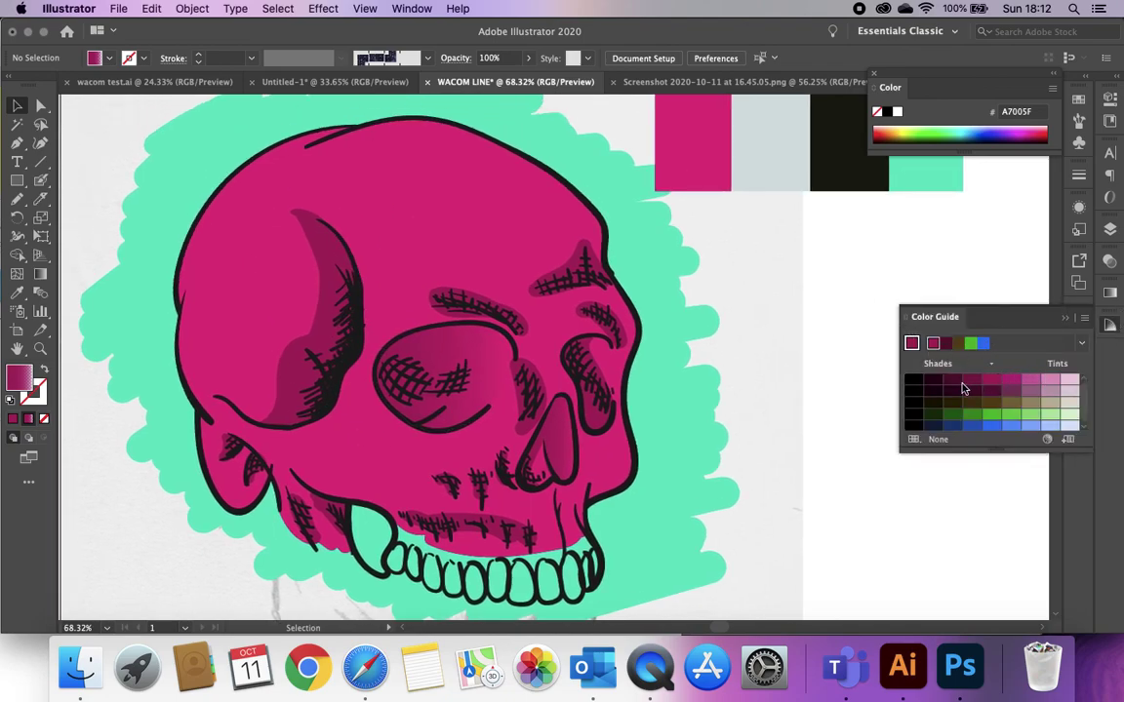
scroll(673, 368, down, 4)
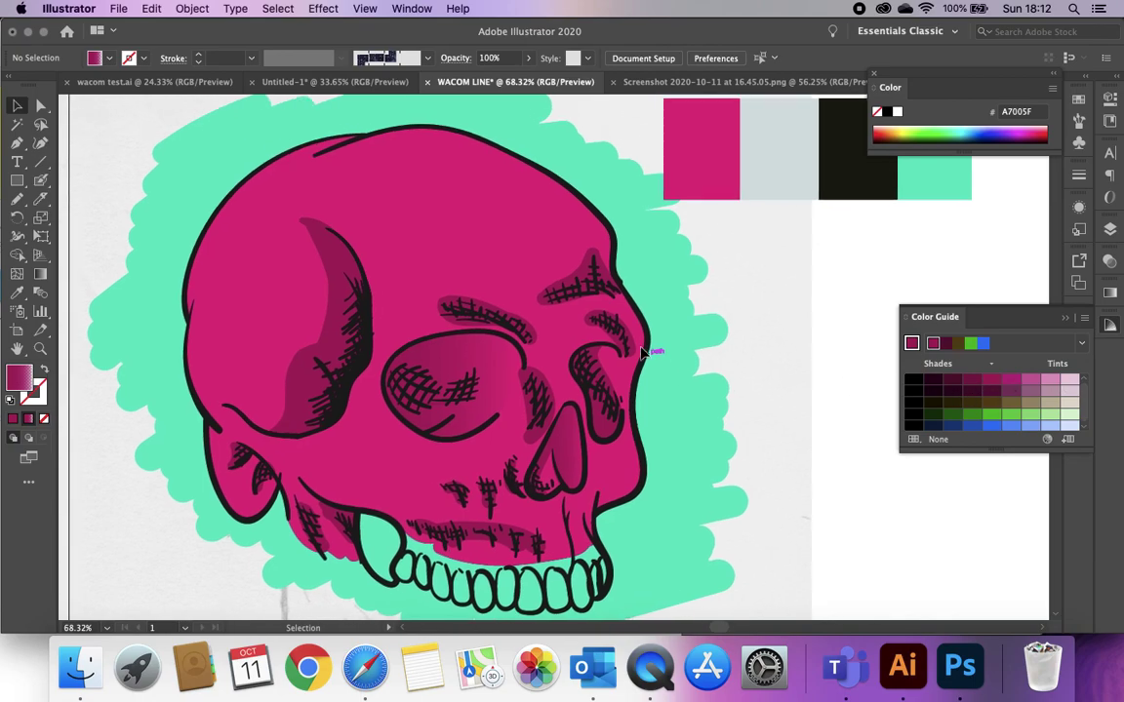